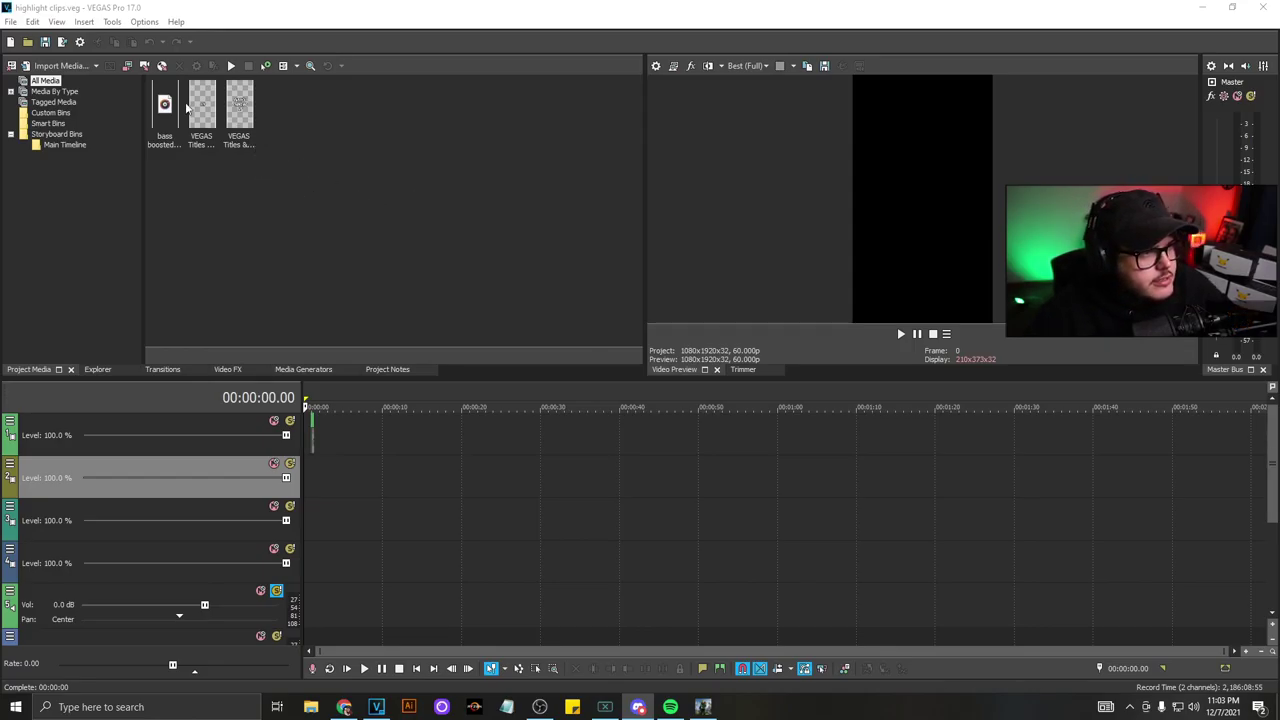
pyautogui.click(10, 21)
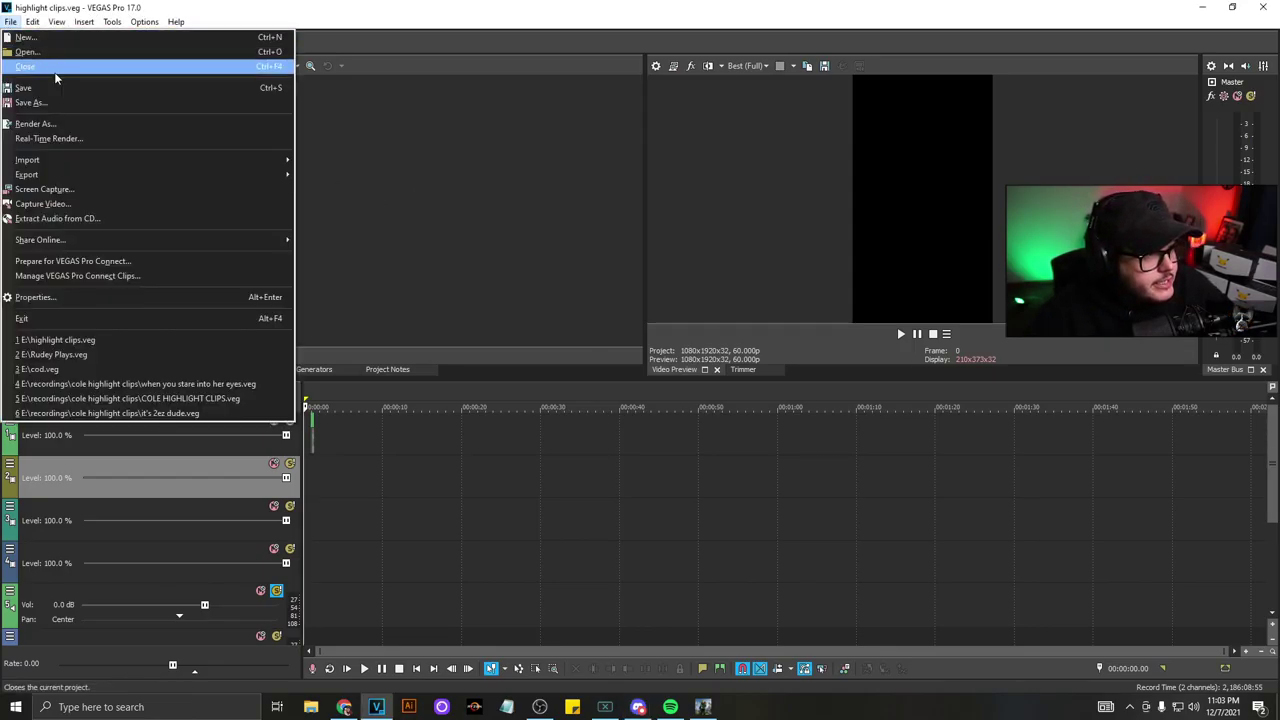
pyautogui.moveTo(178, 160)
pyautogui.click(314, 155)
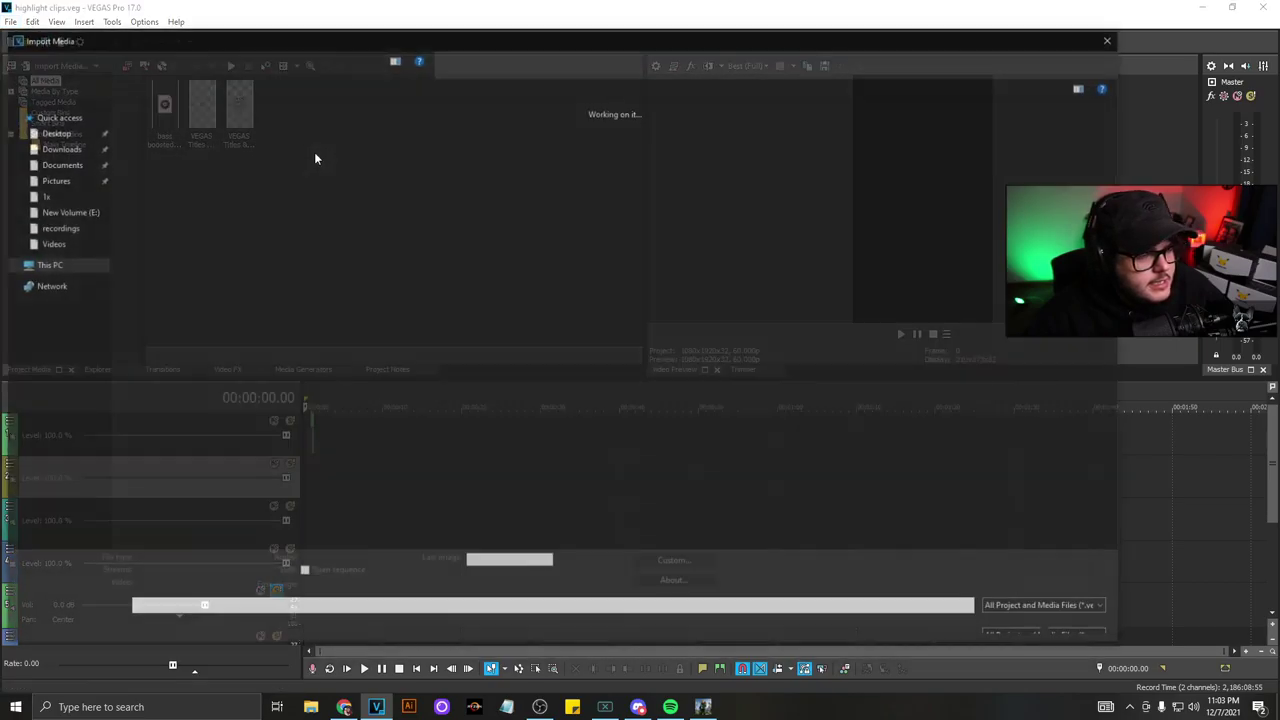
pyautogui.click(58, 228)
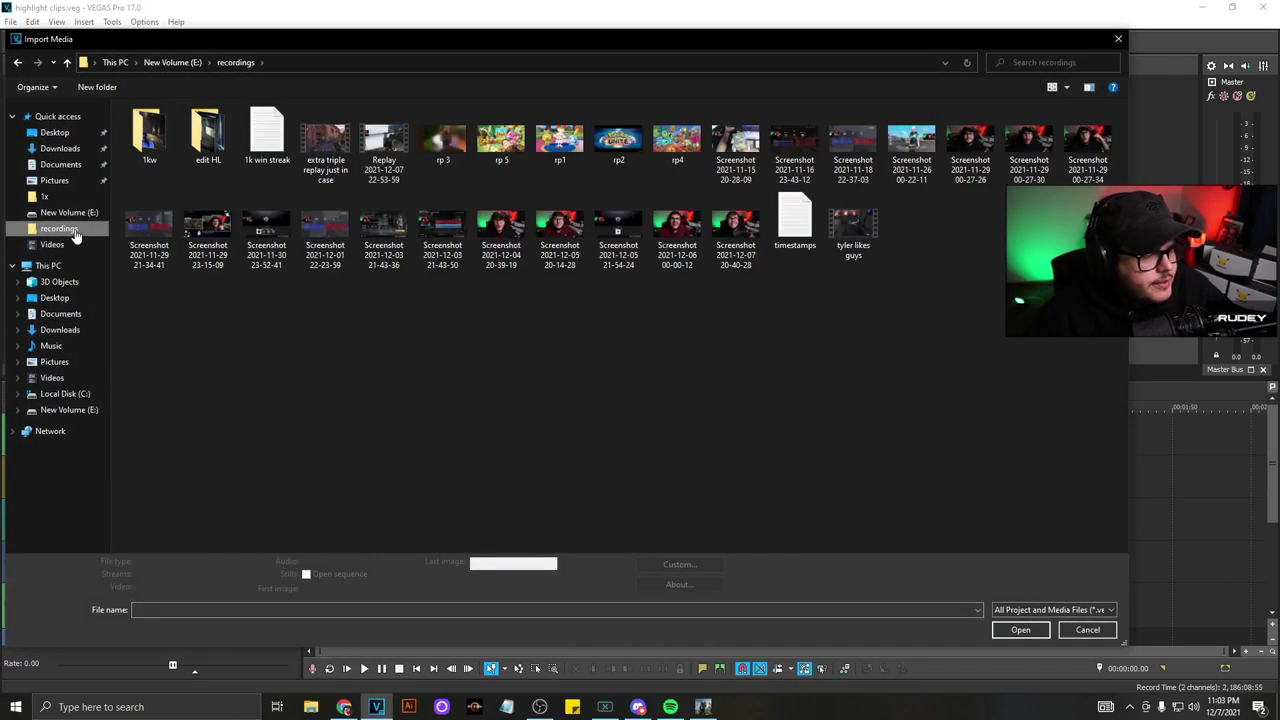
pyautogui.click(55, 148)
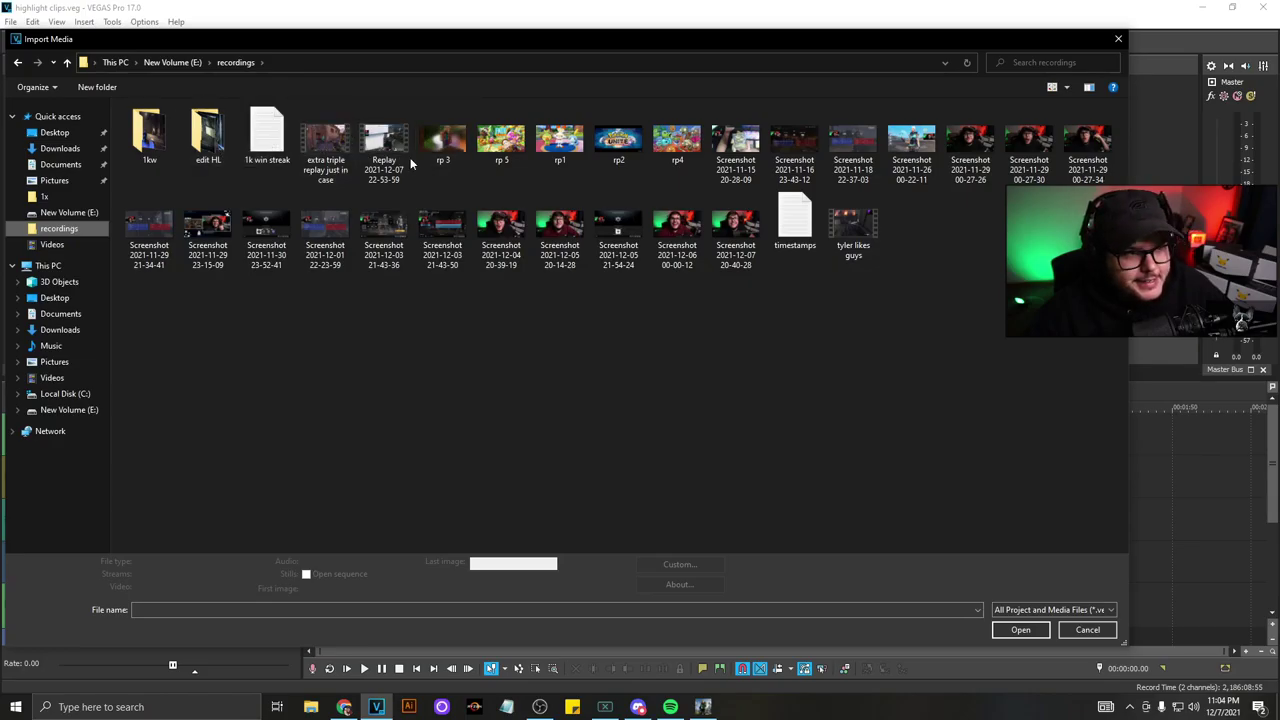
pyautogui.doubleClick(386, 147)
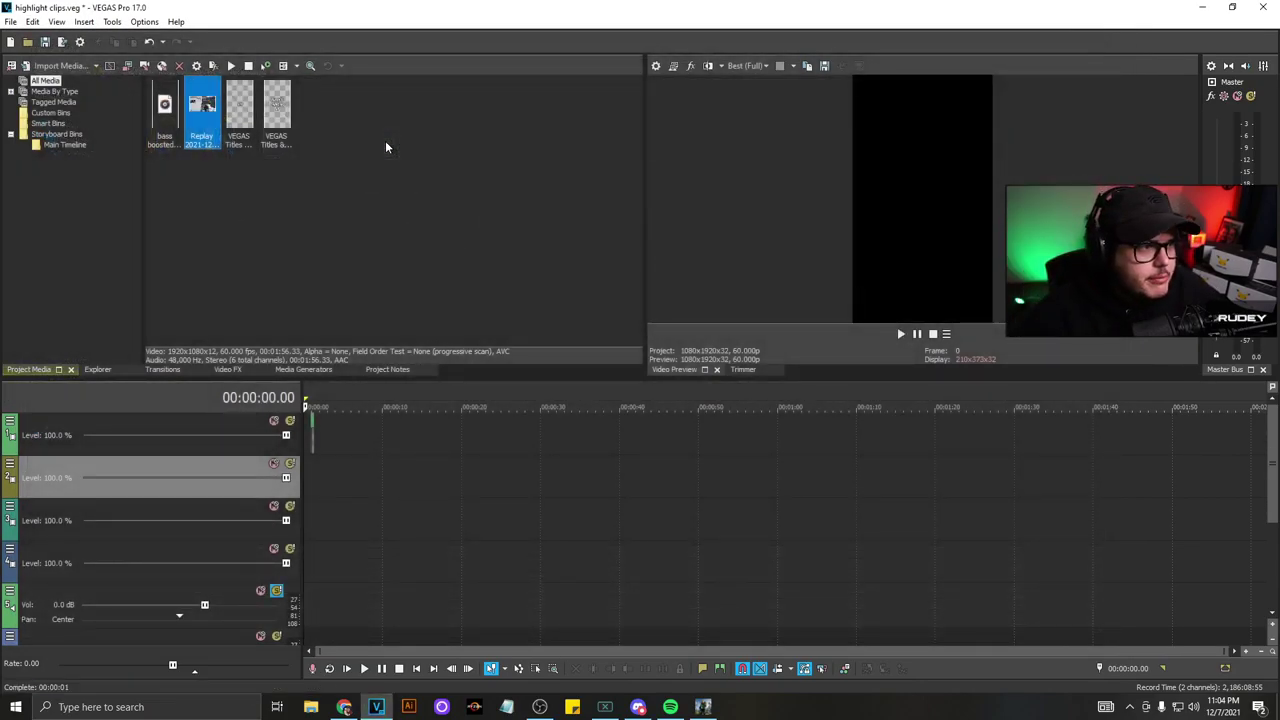
# - Place the Replay clip at the start of the fourth track and match the project video settings to it
pyautogui.moveTo(200, 122); pyautogui.dragTo(400, 565)
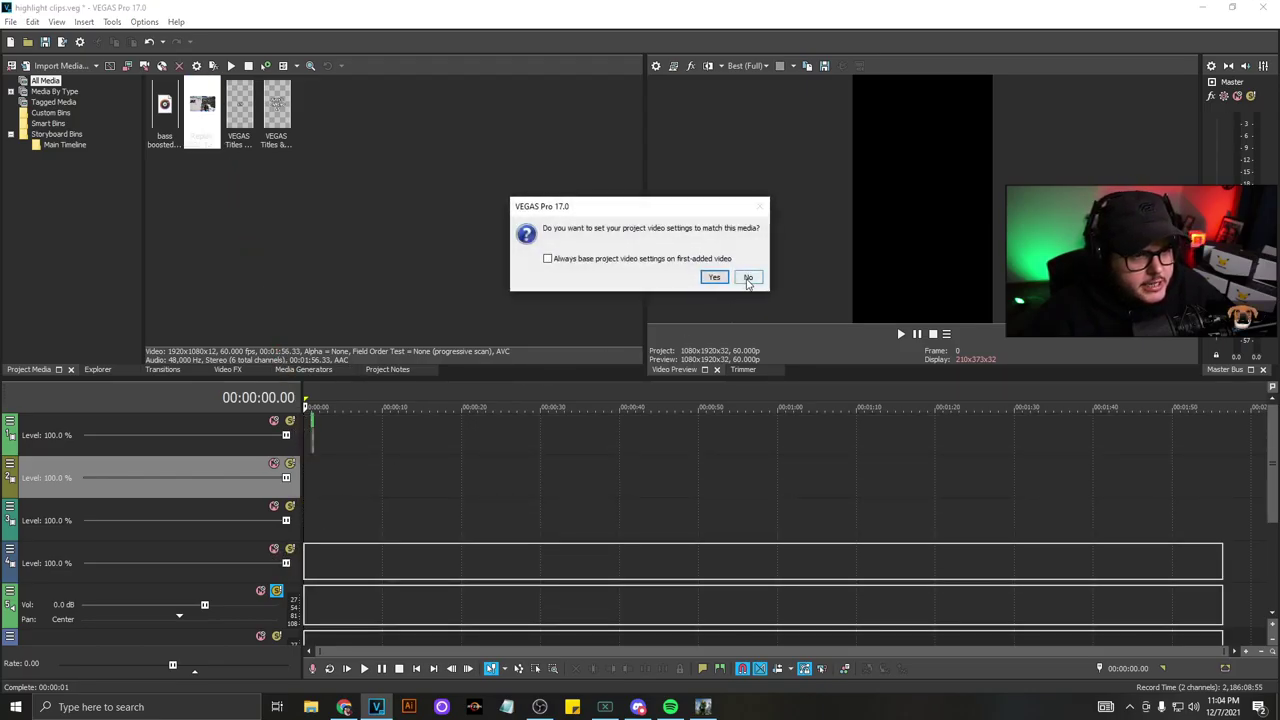
pyautogui.click(714, 277)
# - Preview the Replay clip at several points, including around 1:40, 0:24 and its last seconds
pyautogui.click(1093, 572)
pyautogui.press('space')
pyautogui.press('space')
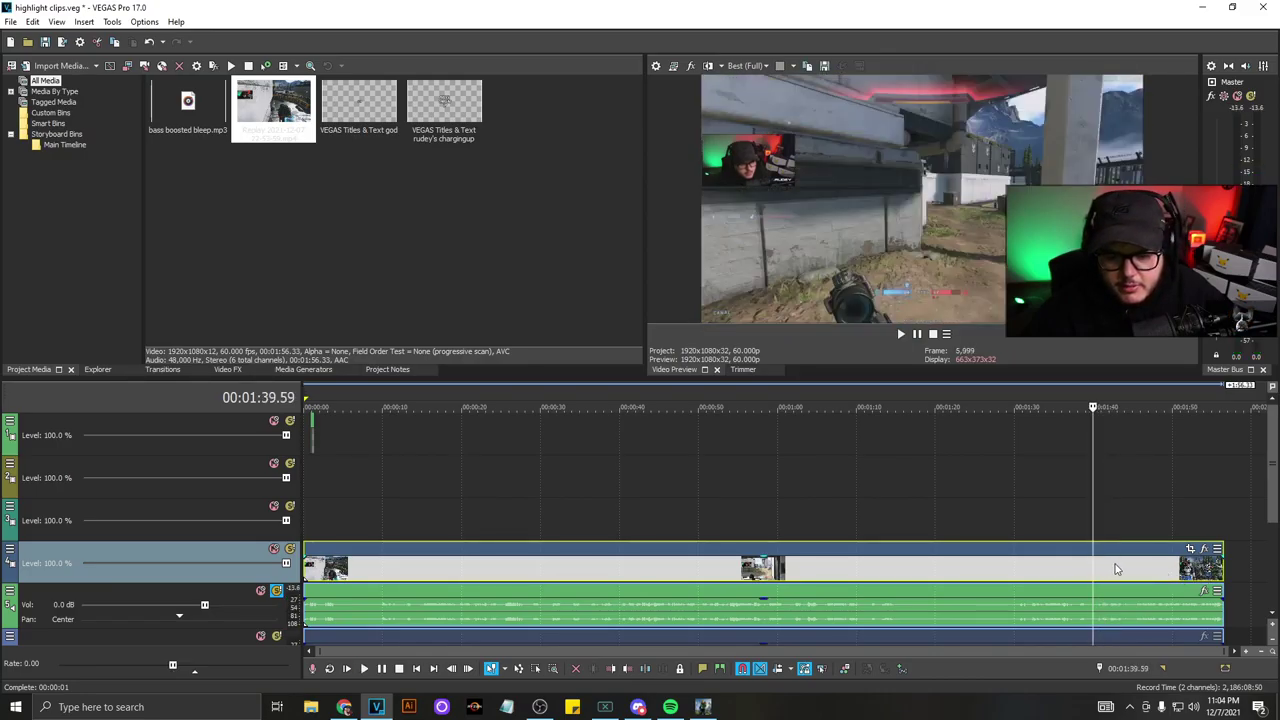
pyautogui.click(497, 565)
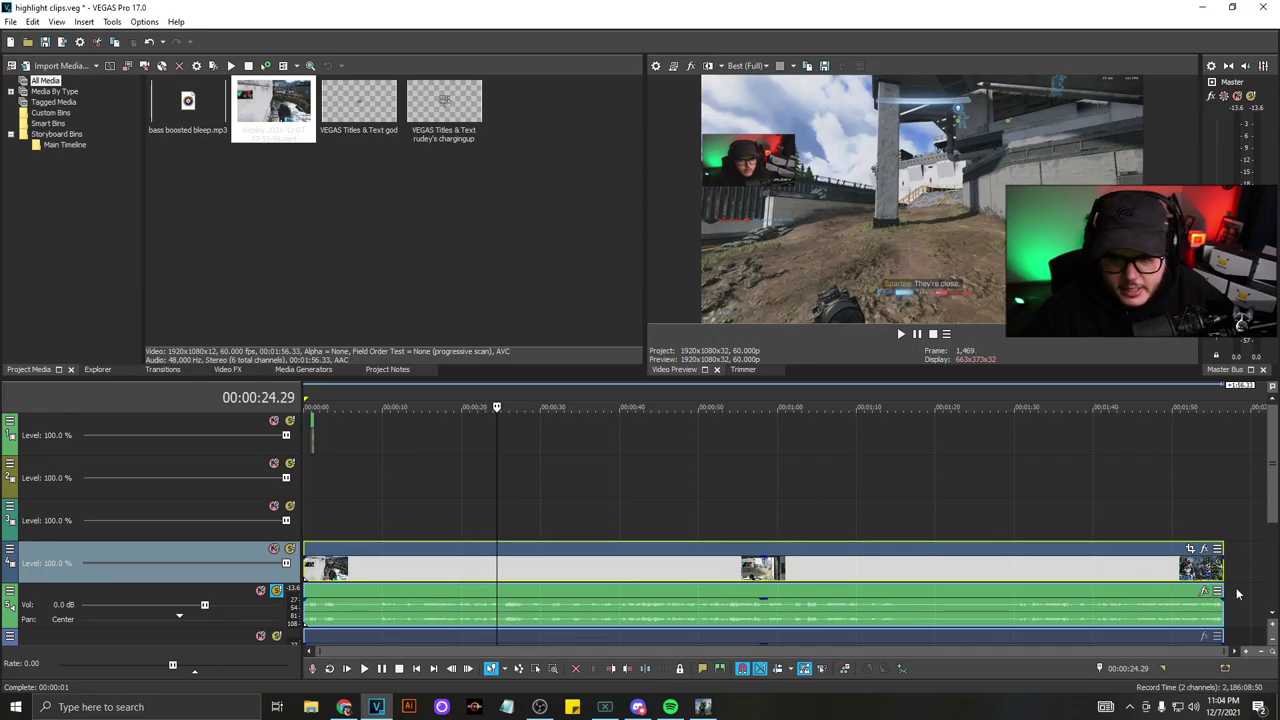
pyautogui.click(1222, 570)
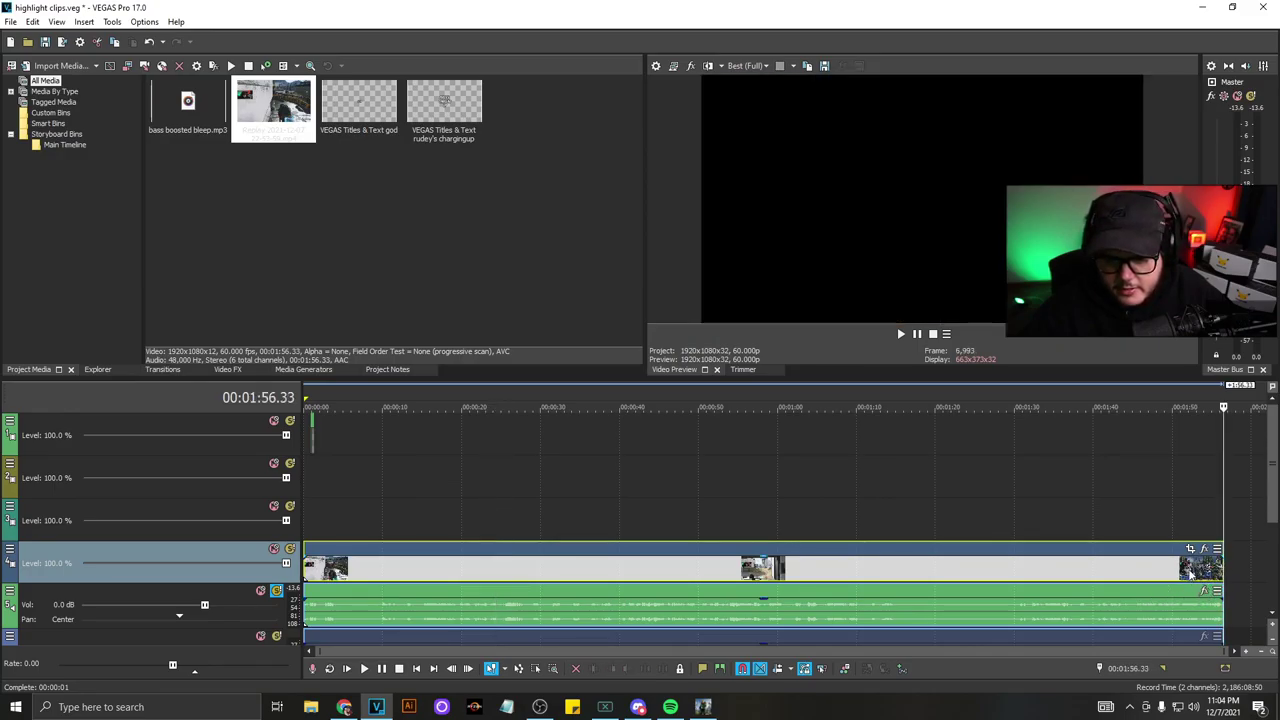
pyautogui.click(1190, 570)
pyautogui.click(1214, 576)
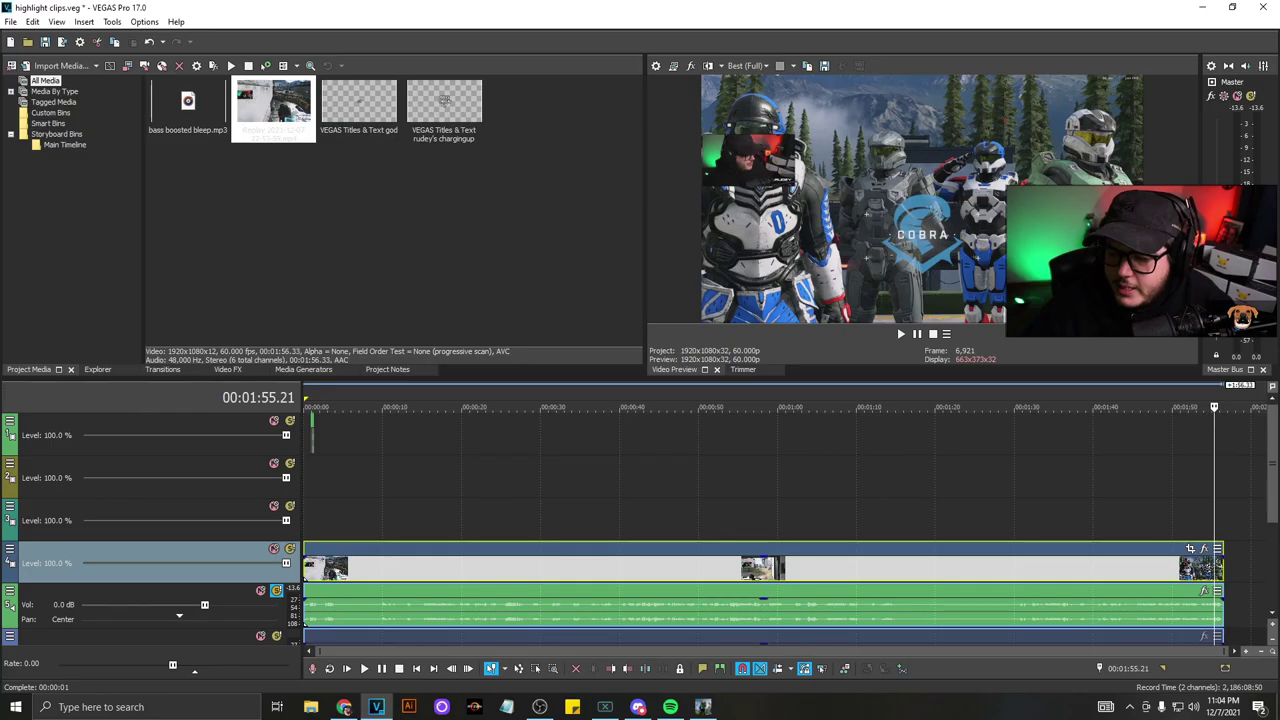
# - Switch to OBS and maximize its window to view the replay buffer controls, then return to VEGAS Pro
pyautogui.hotkey('alt', 'Tab')
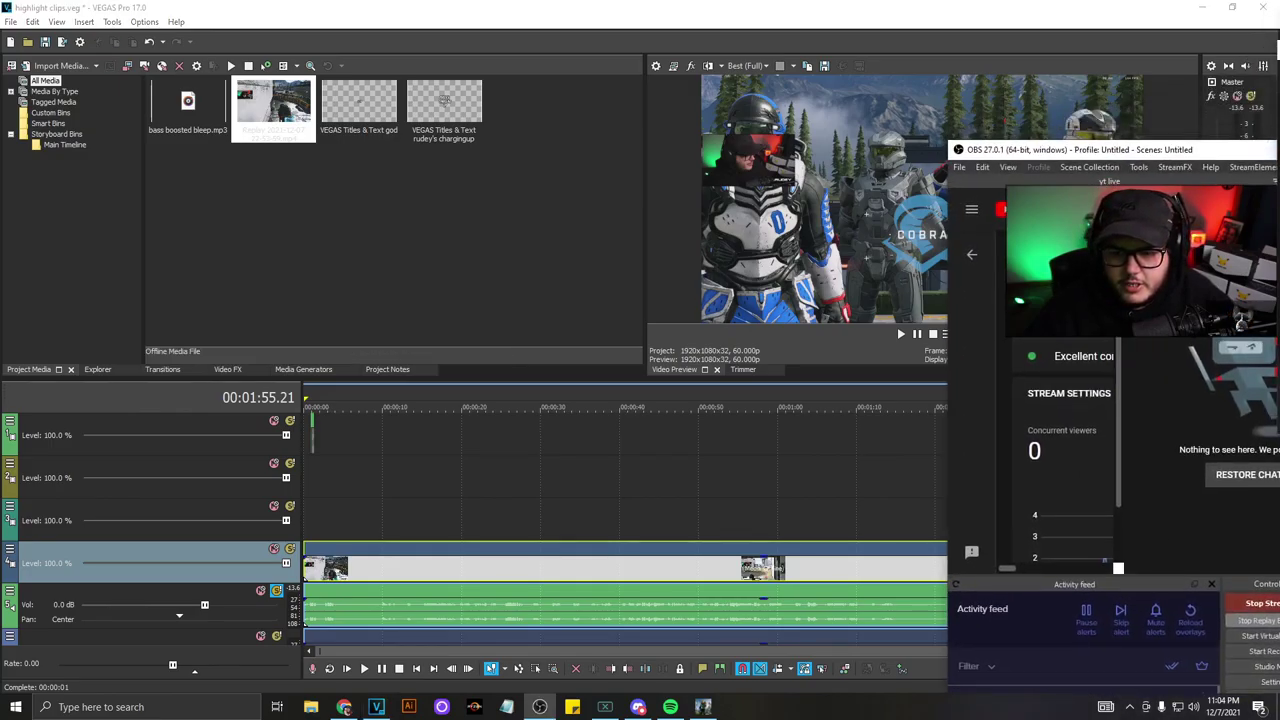
pyautogui.moveTo(1120, 217); pyautogui.dragTo(707, 52)
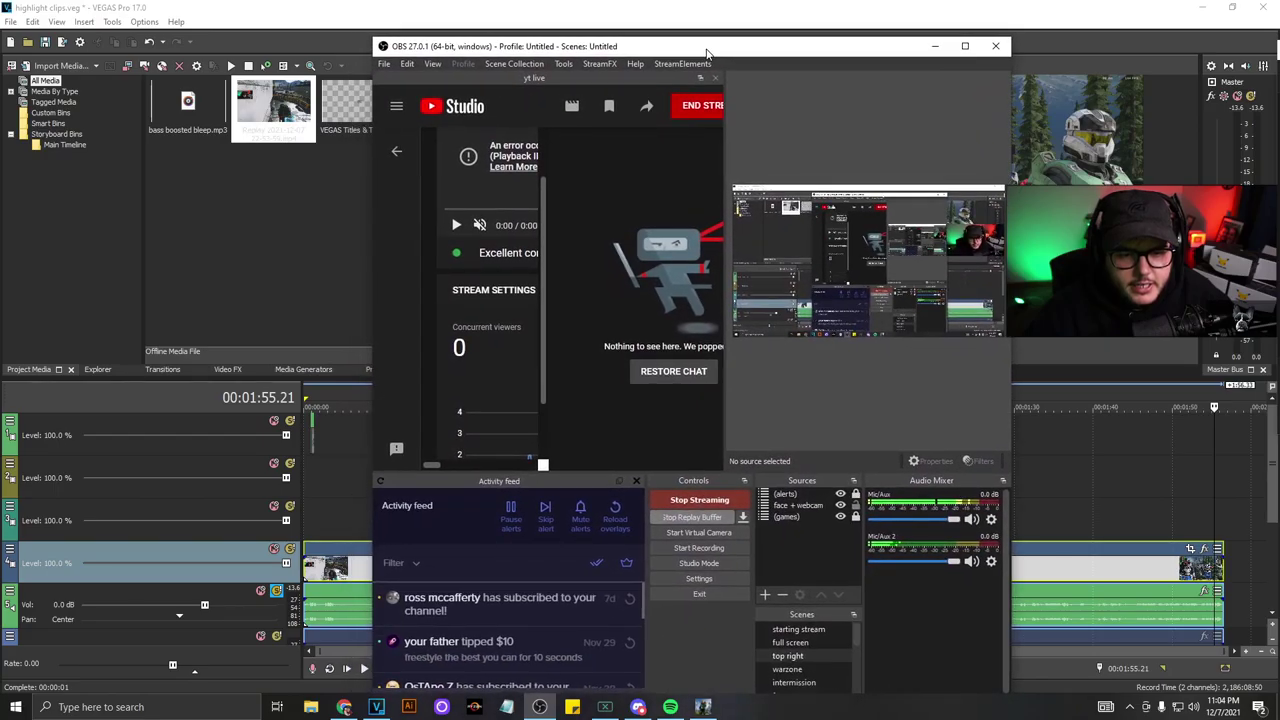
pyautogui.click(964, 45)
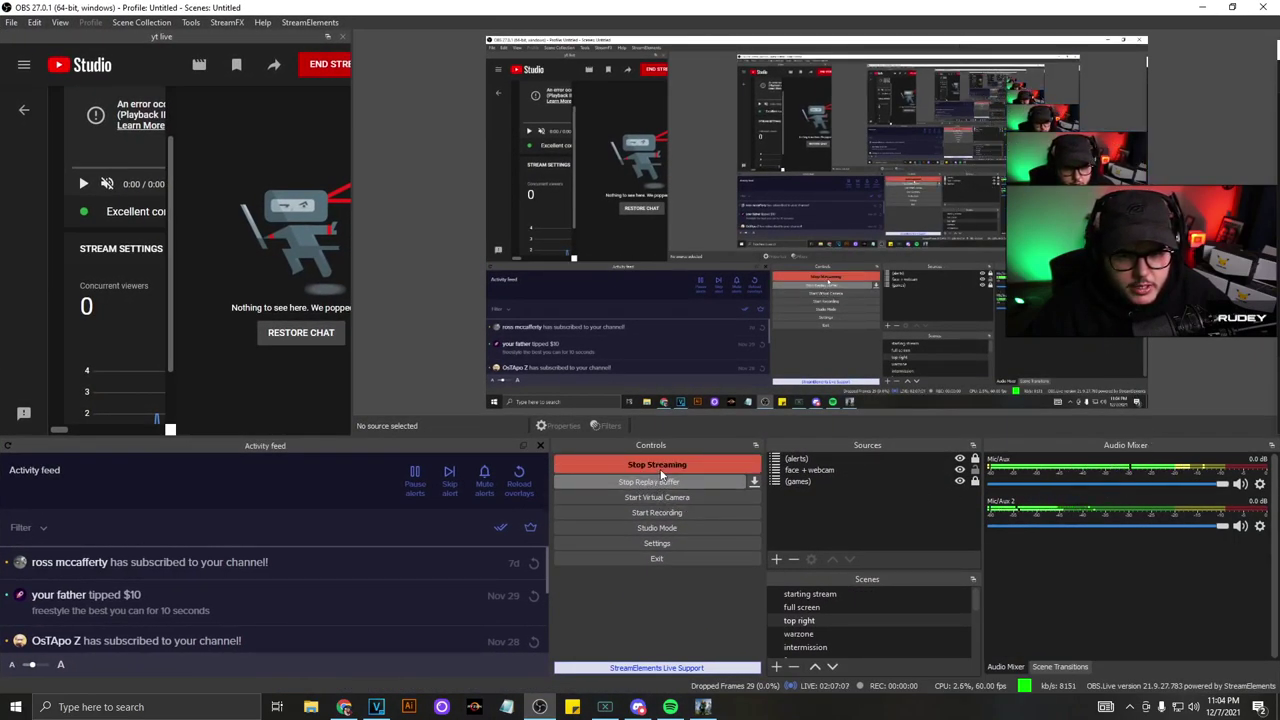
pyautogui.click(11, 22)
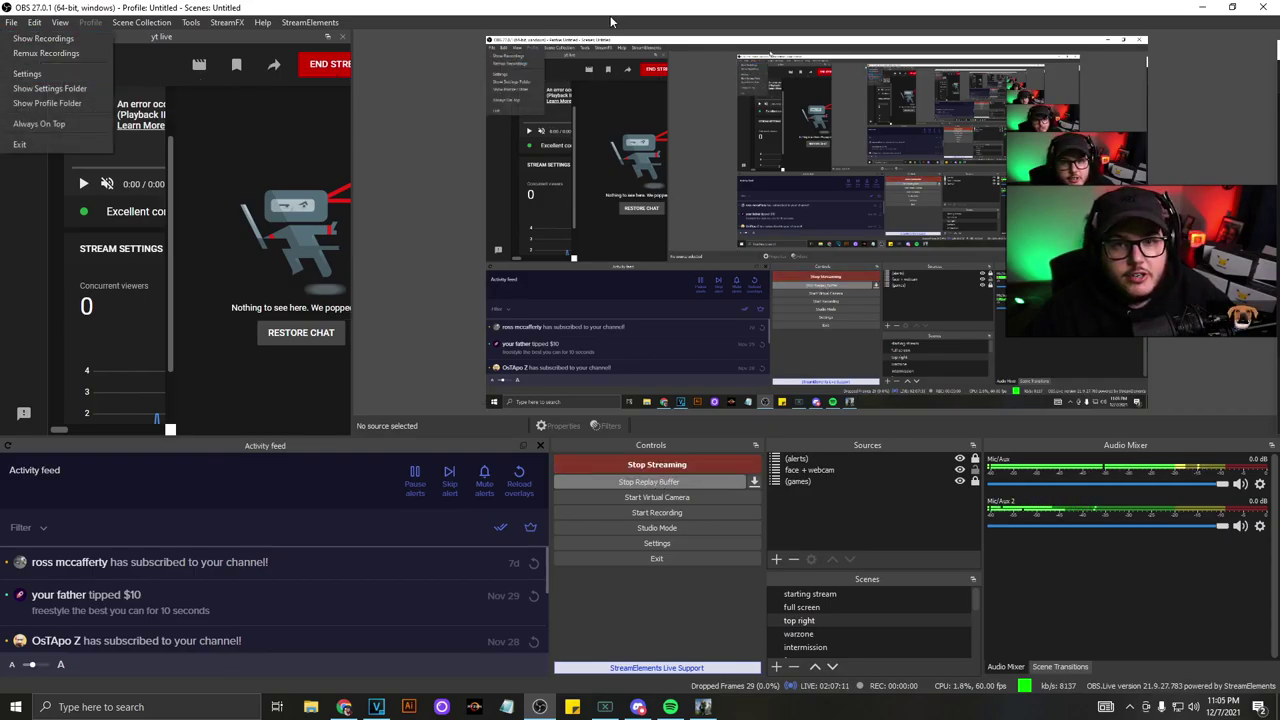
pyautogui.click(28, 76)
pyautogui.moveTo(1012, 8); pyautogui.dragTo(1279, 45)
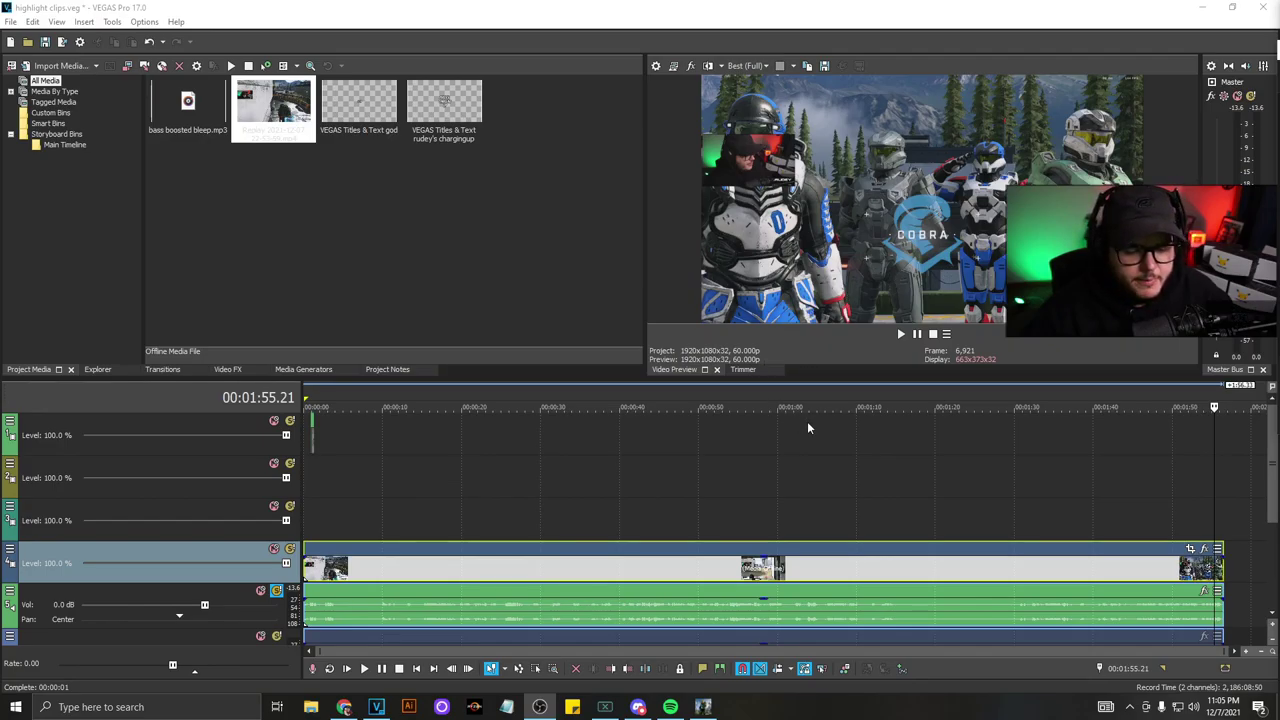
# - Scrub through the Replay clip between about 1:31 and 1:46 and play from 1:40 to find the highlight
pyautogui.click(1101, 578)
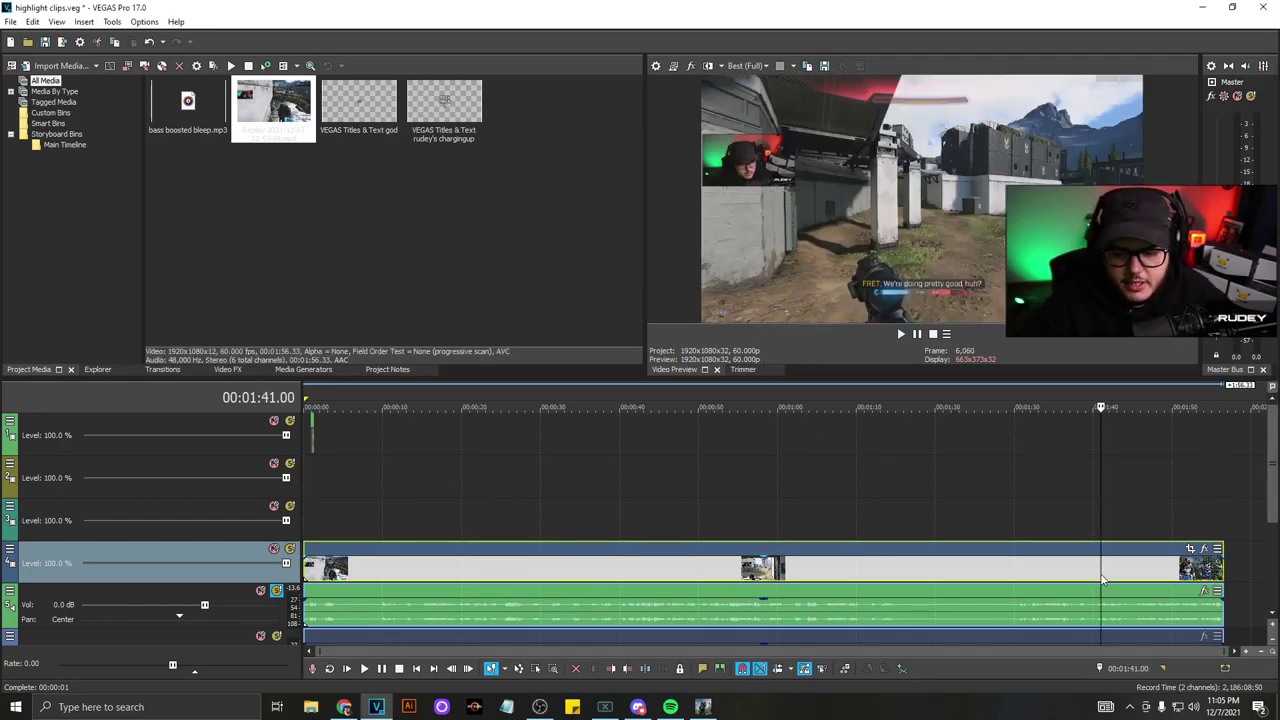
pyautogui.click(1042, 578)
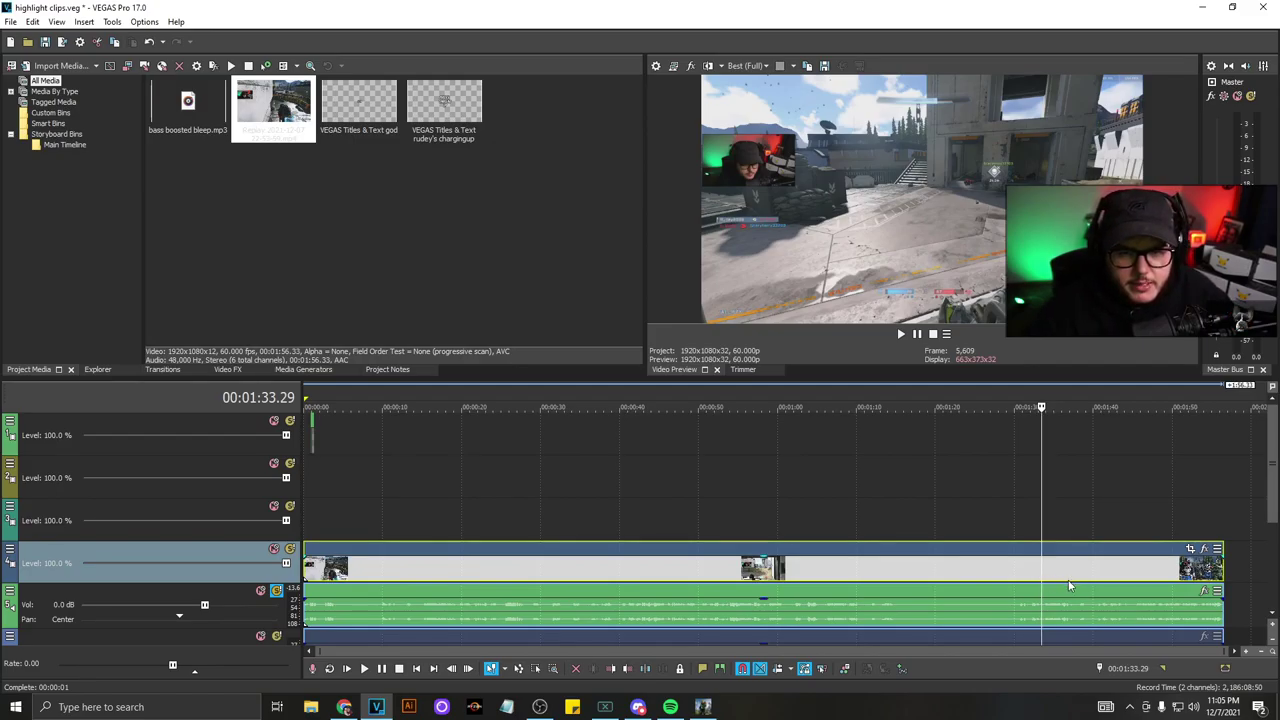
pyautogui.click(1068, 584)
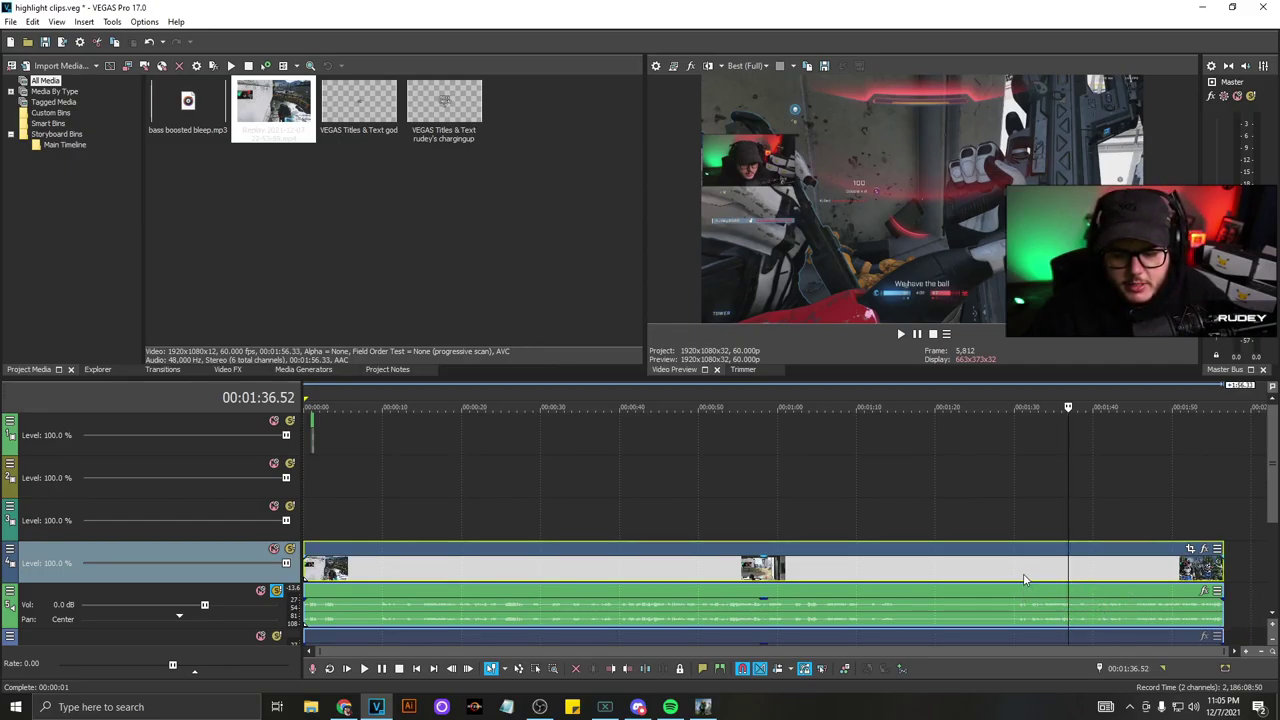
pyautogui.click(1023, 578)
pyautogui.click(1042, 580)
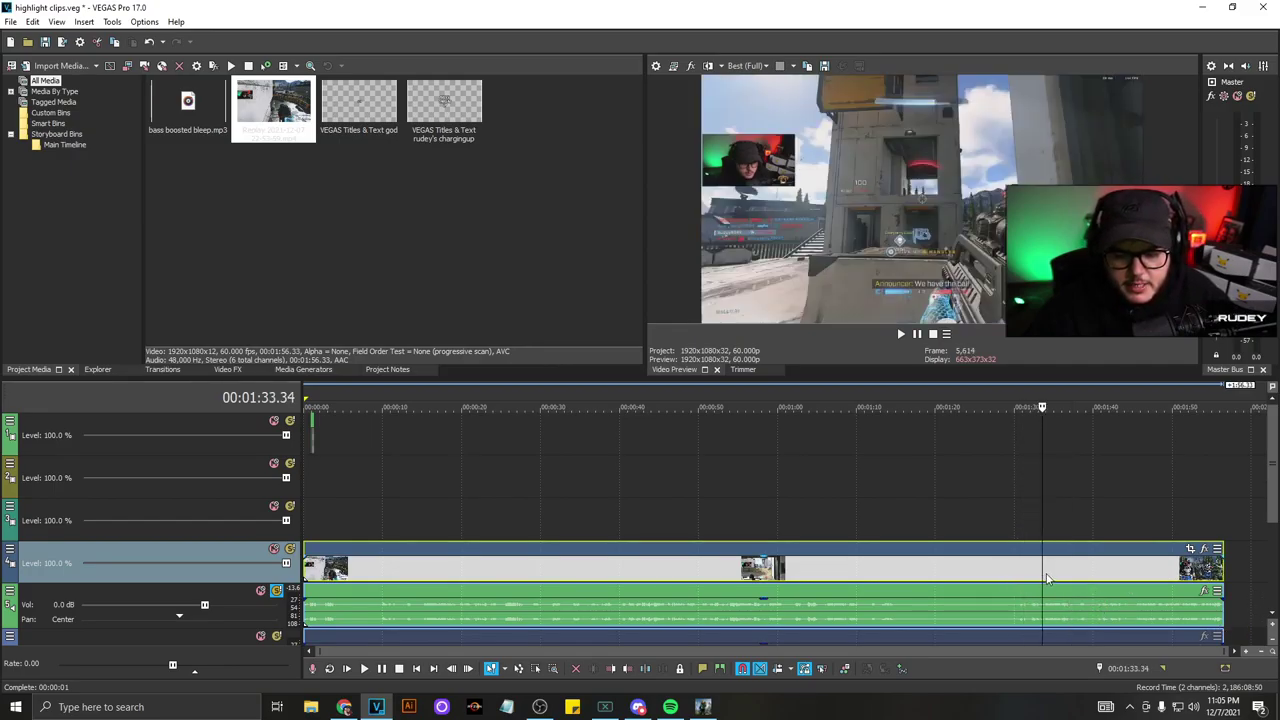
pyautogui.click(1074, 580)
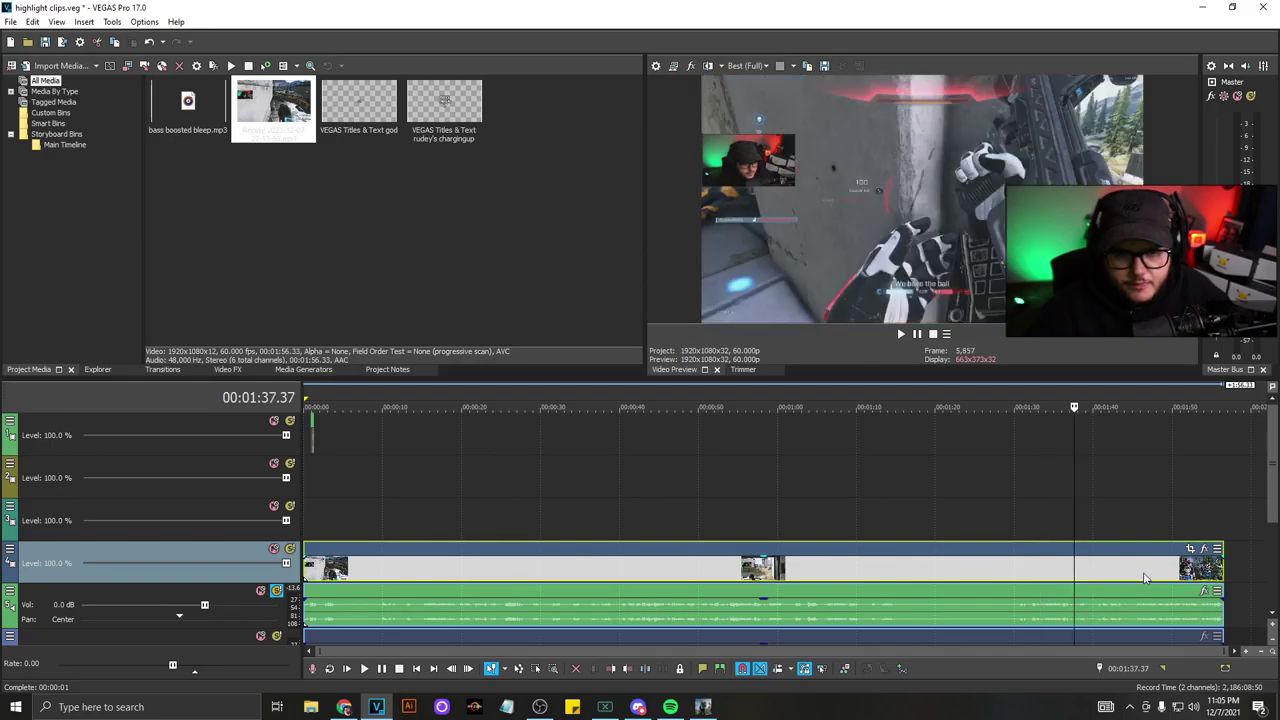
pyautogui.click(1145, 578)
pyautogui.click(1132, 578)
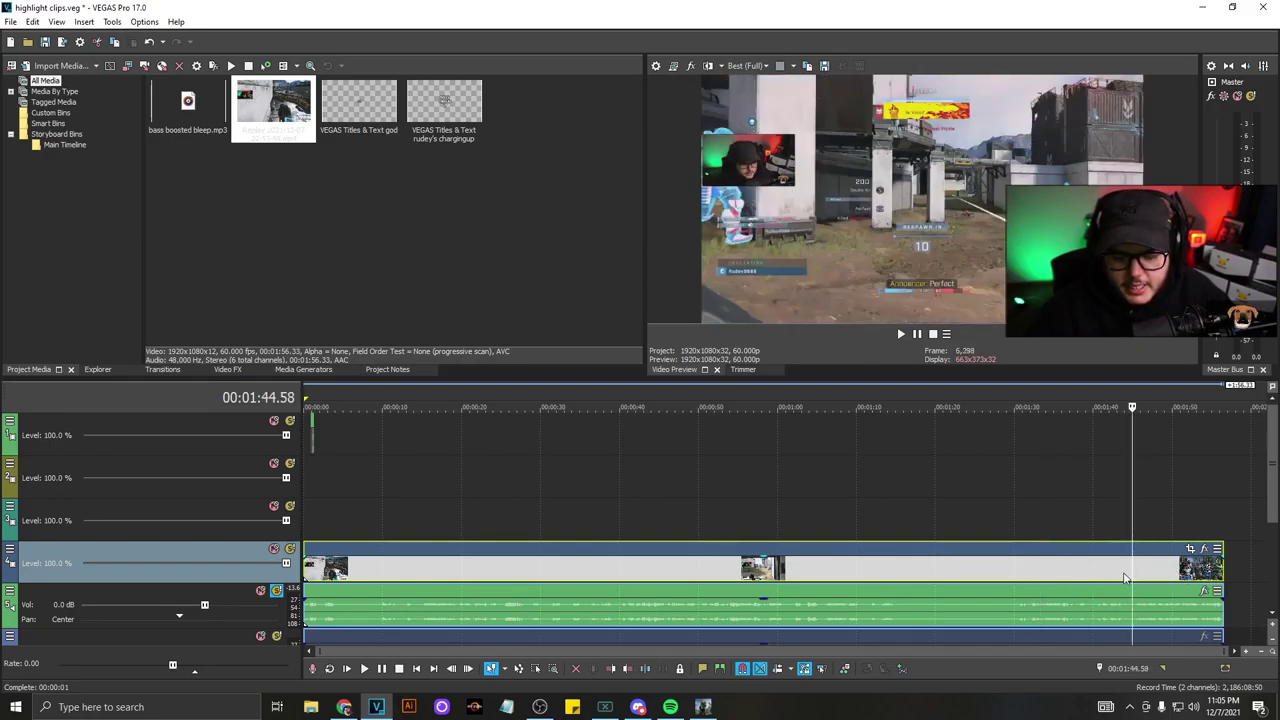
pyautogui.click(1099, 577)
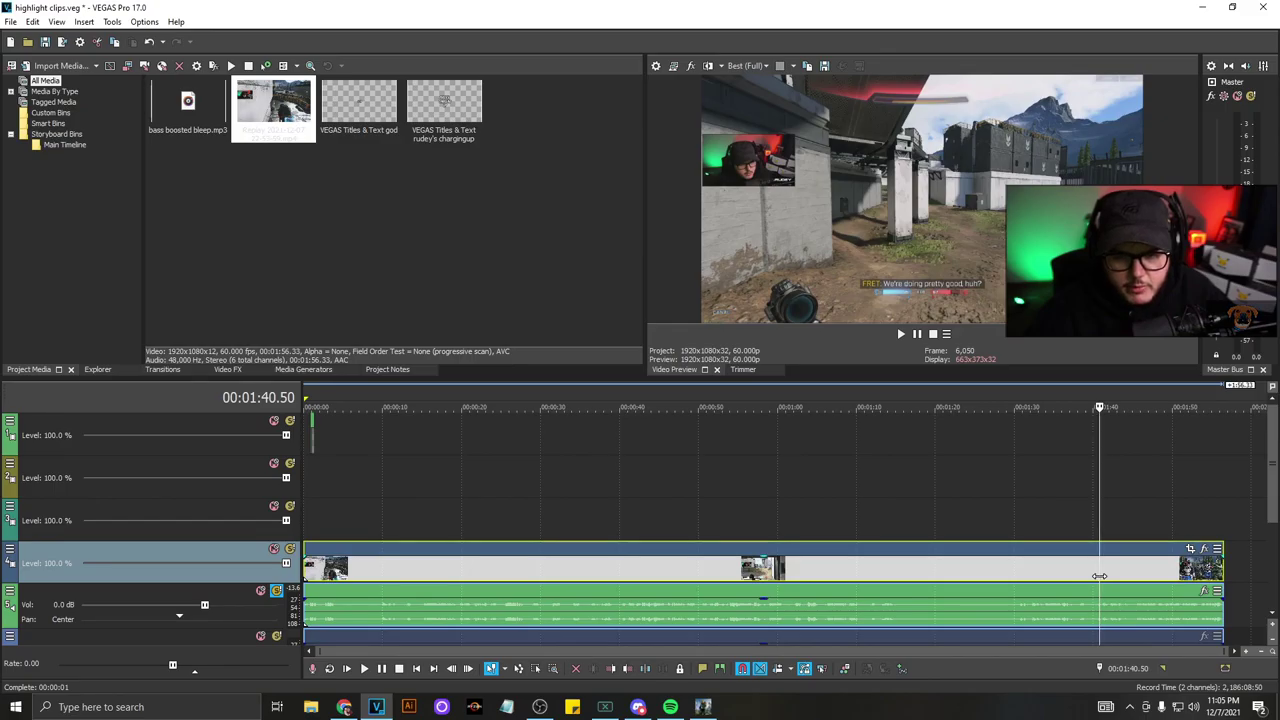
pyautogui.press('space')
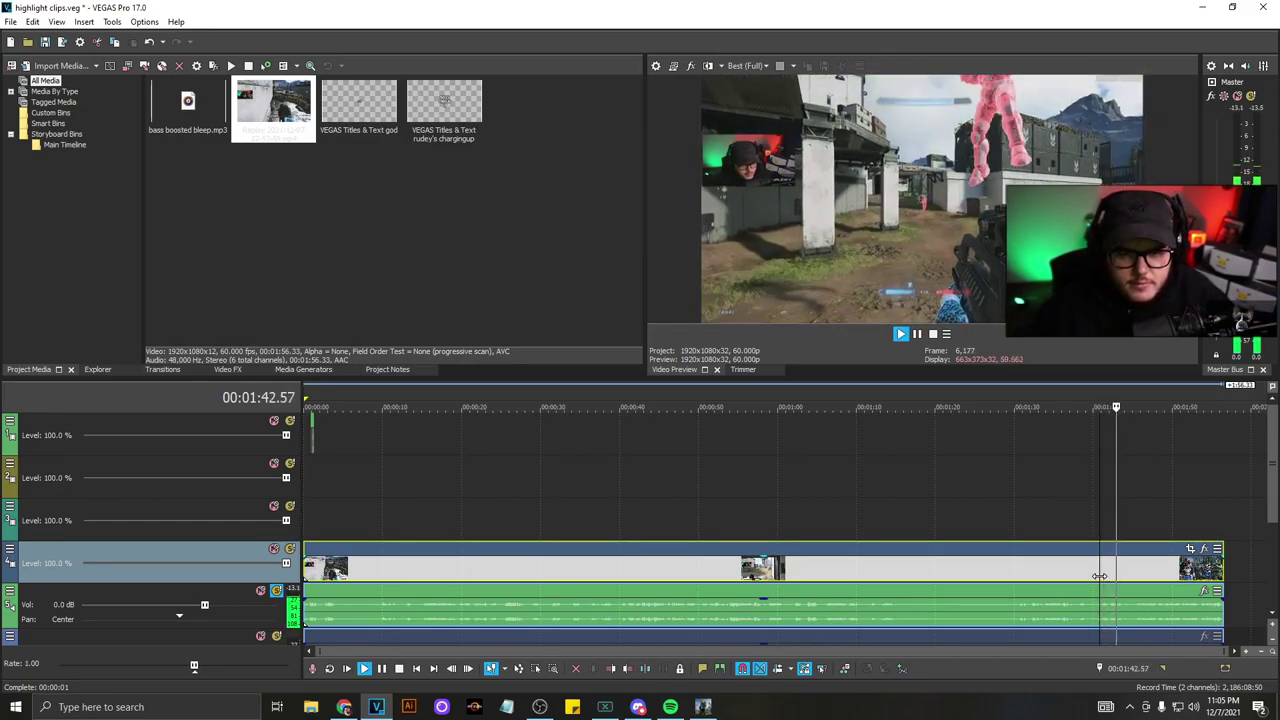
pyautogui.press('space')
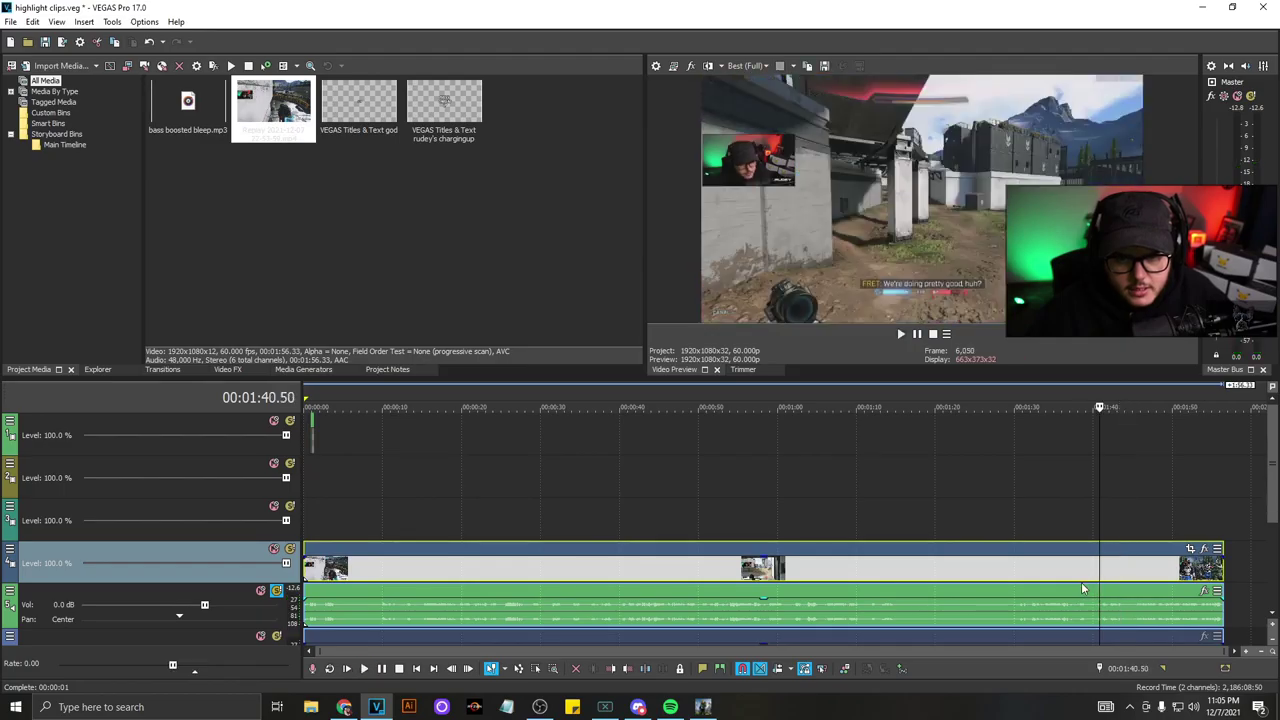
# - Play the Replay clip from successively earlier points before 1:36 to find where the highlight begins
pyautogui.click(1031, 584)
pyautogui.press('space')
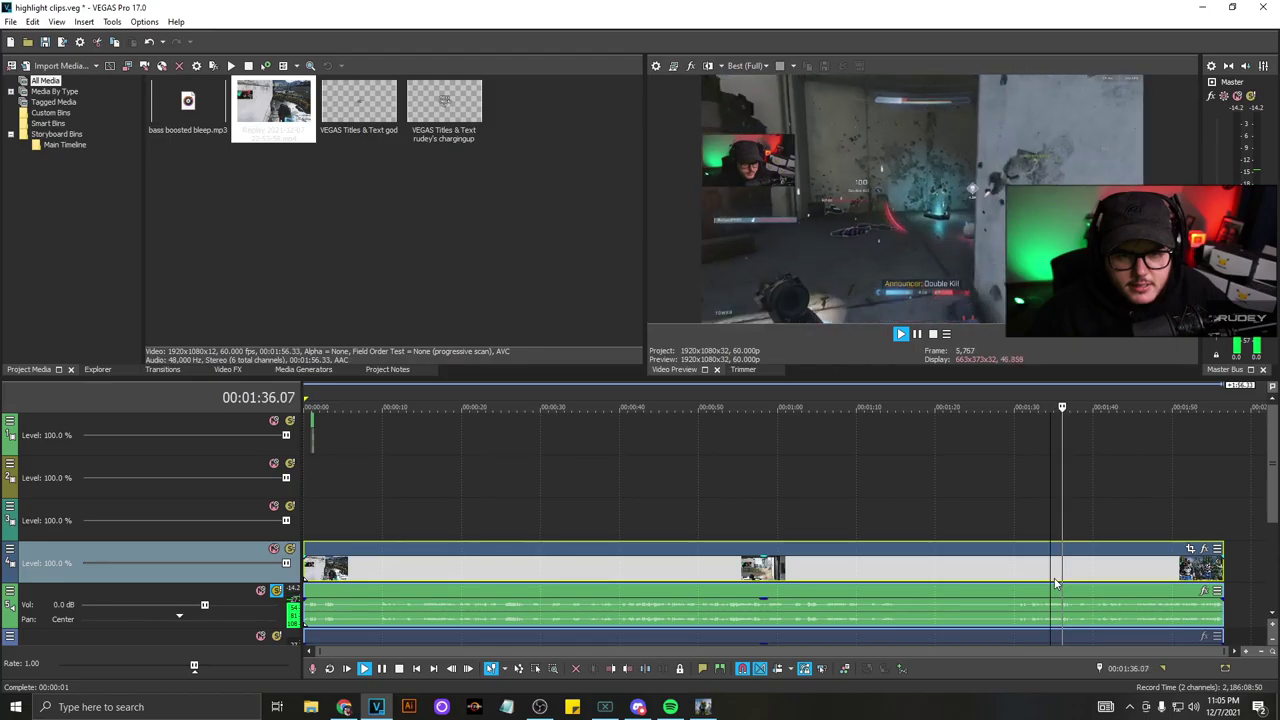
pyautogui.click(1050, 588)
pyautogui.press('space')
pyautogui.click(1014, 585)
pyautogui.press('space')
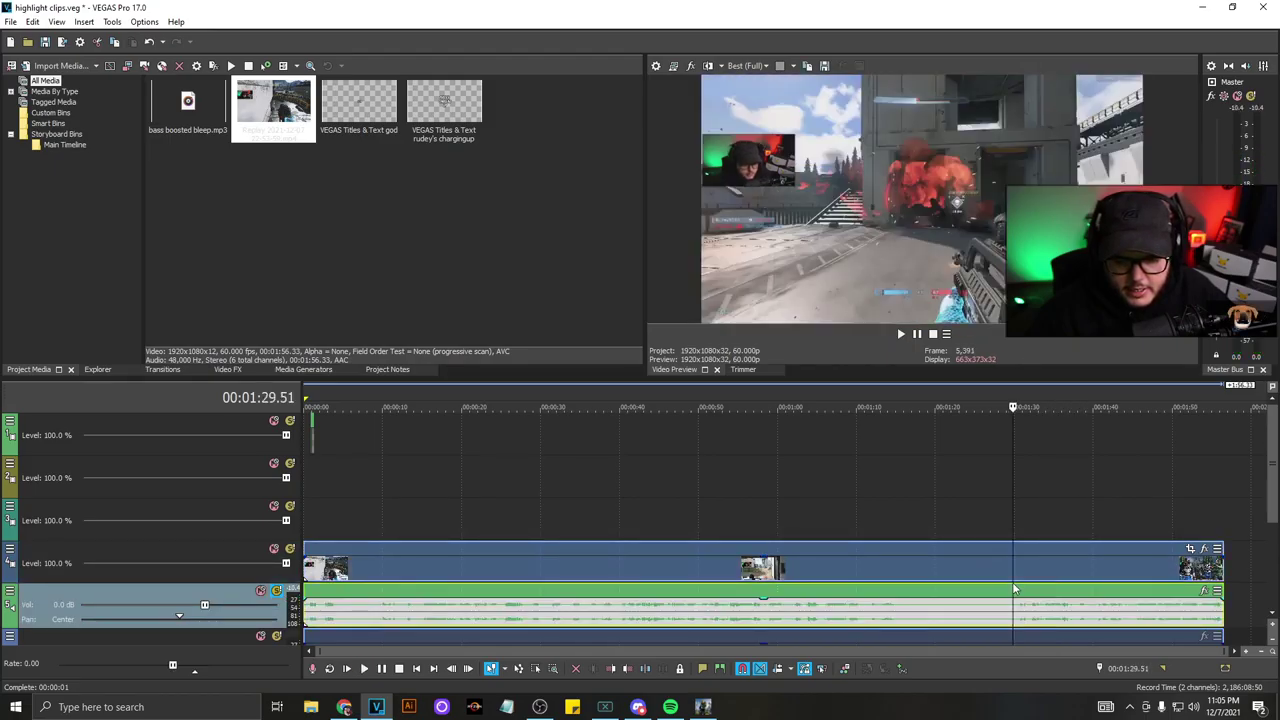
pyautogui.click(1014, 585)
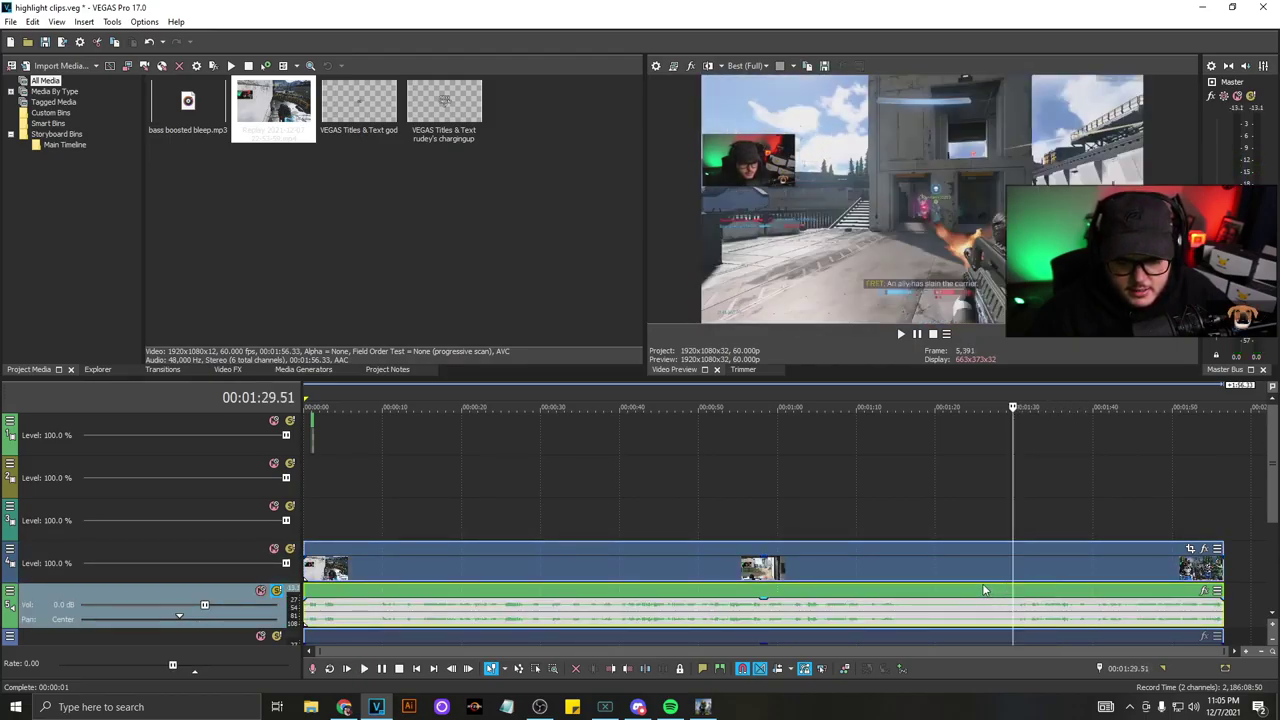
pyautogui.click(986, 585)
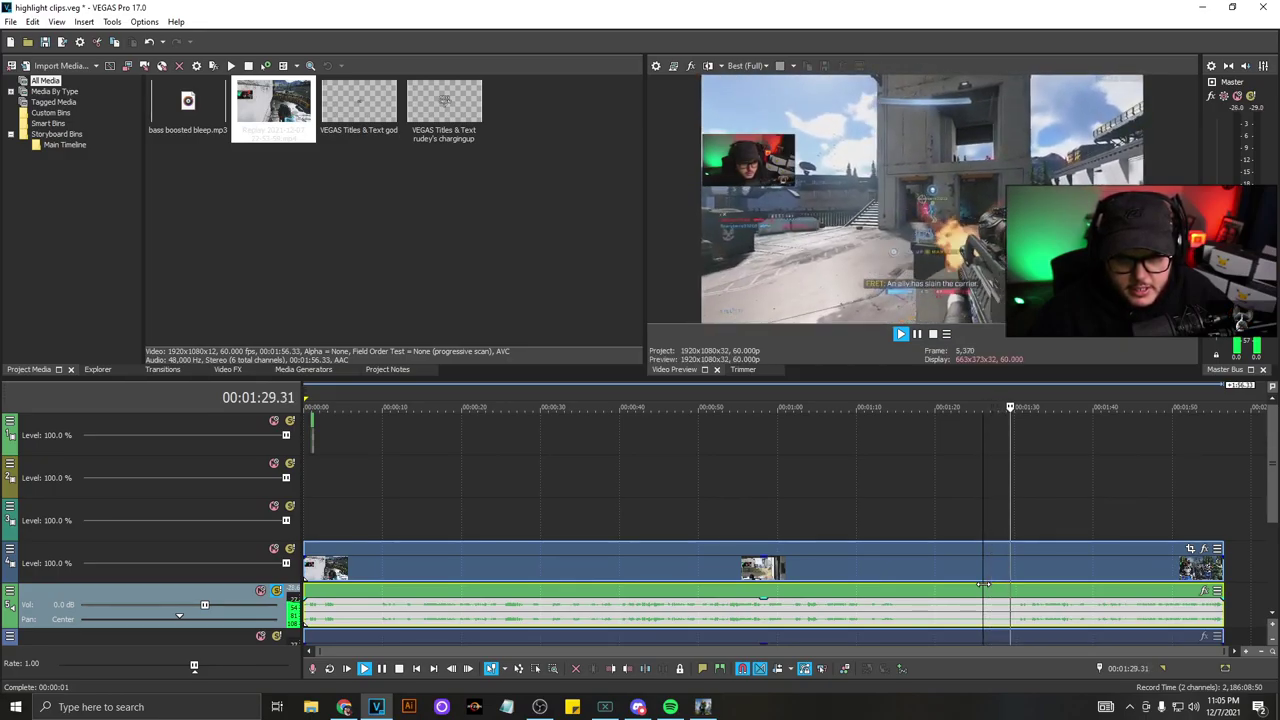
pyautogui.press('space')
# - Split the Replay clip at about 1:28, just before the highlight, and delete the part preceding the cut
pyautogui.click(1004, 572)
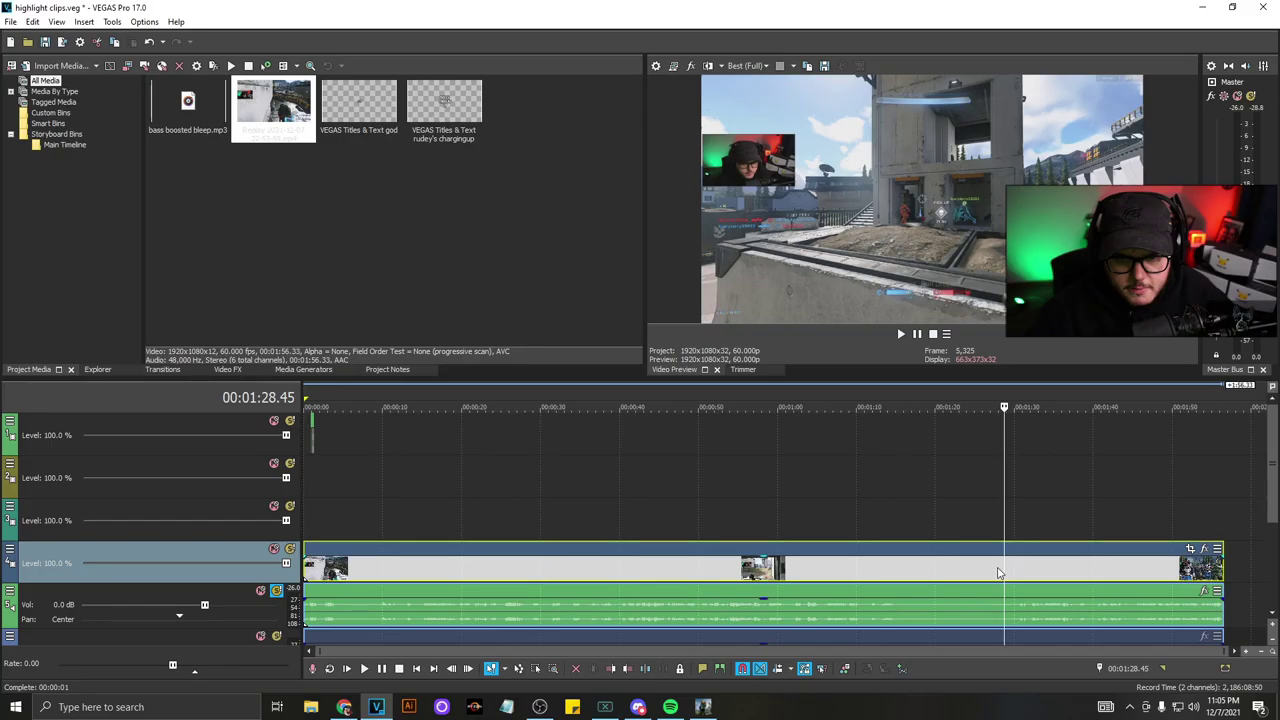
pyautogui.click(997, 570)
pyautogui.press('space')
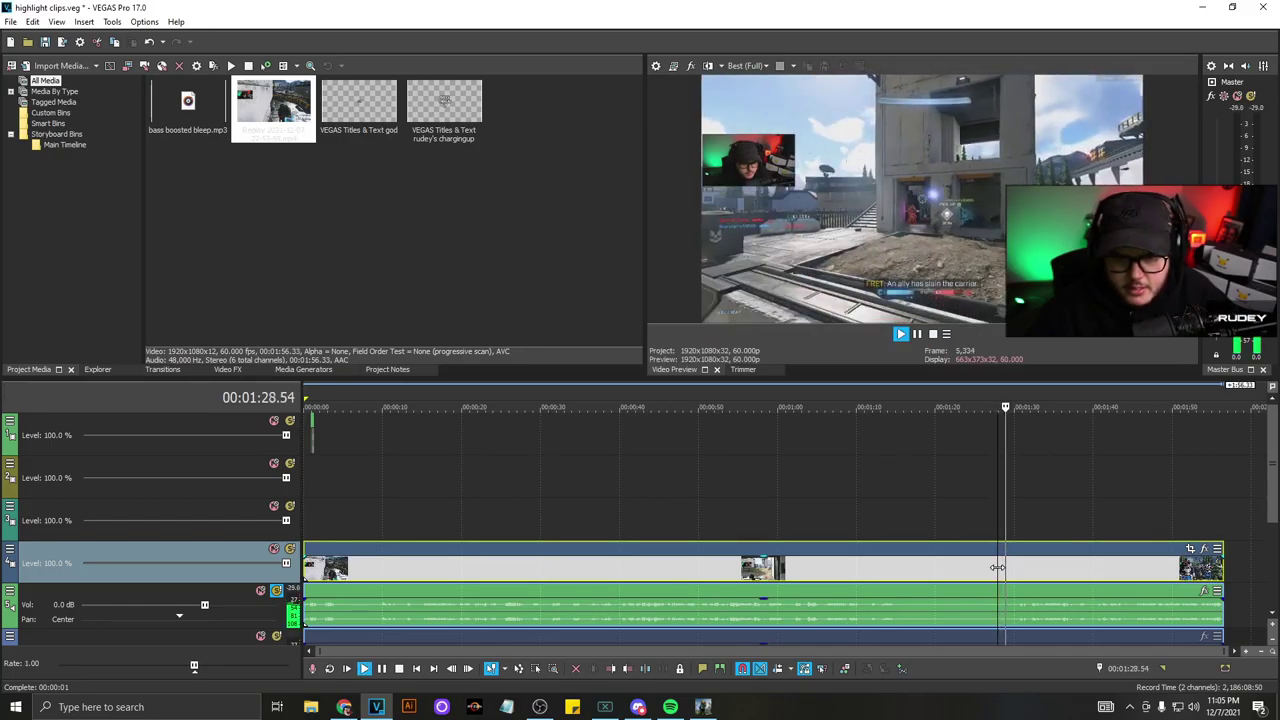
pyautogui.press('space')
pyautogui.press('s')
pyautogui.click(945, 568)
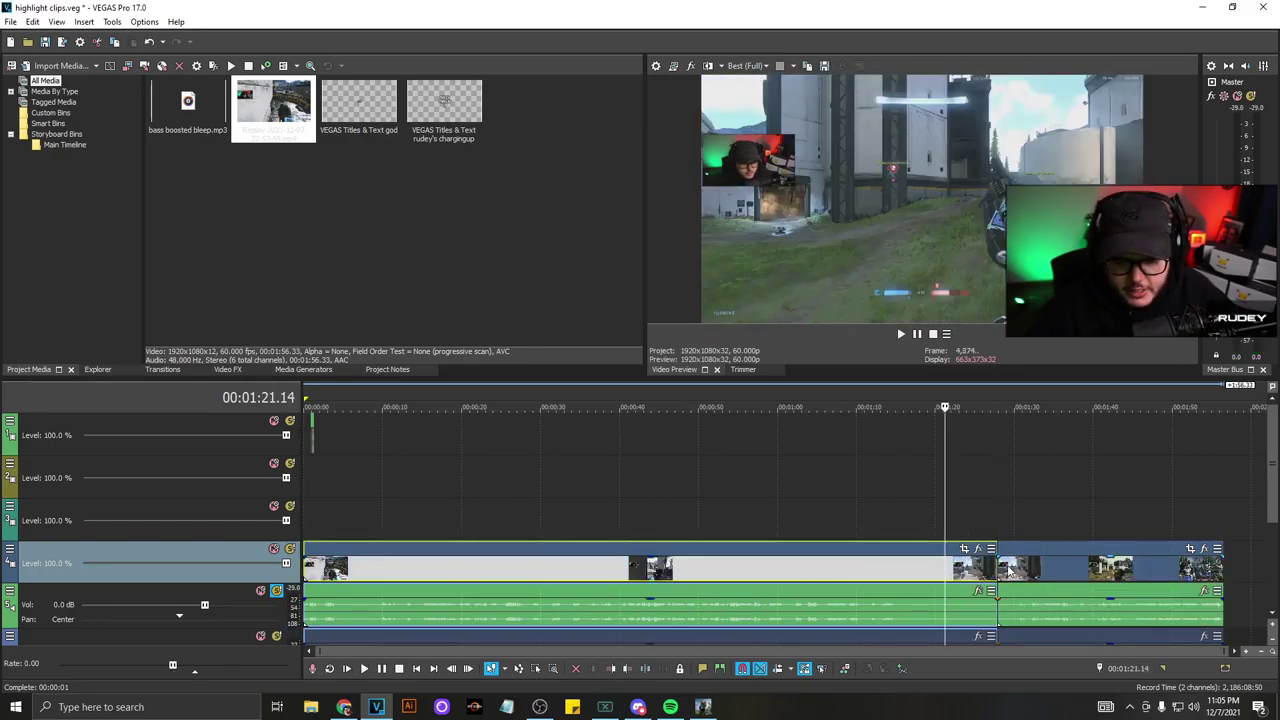
pyautogui.press('Delete')
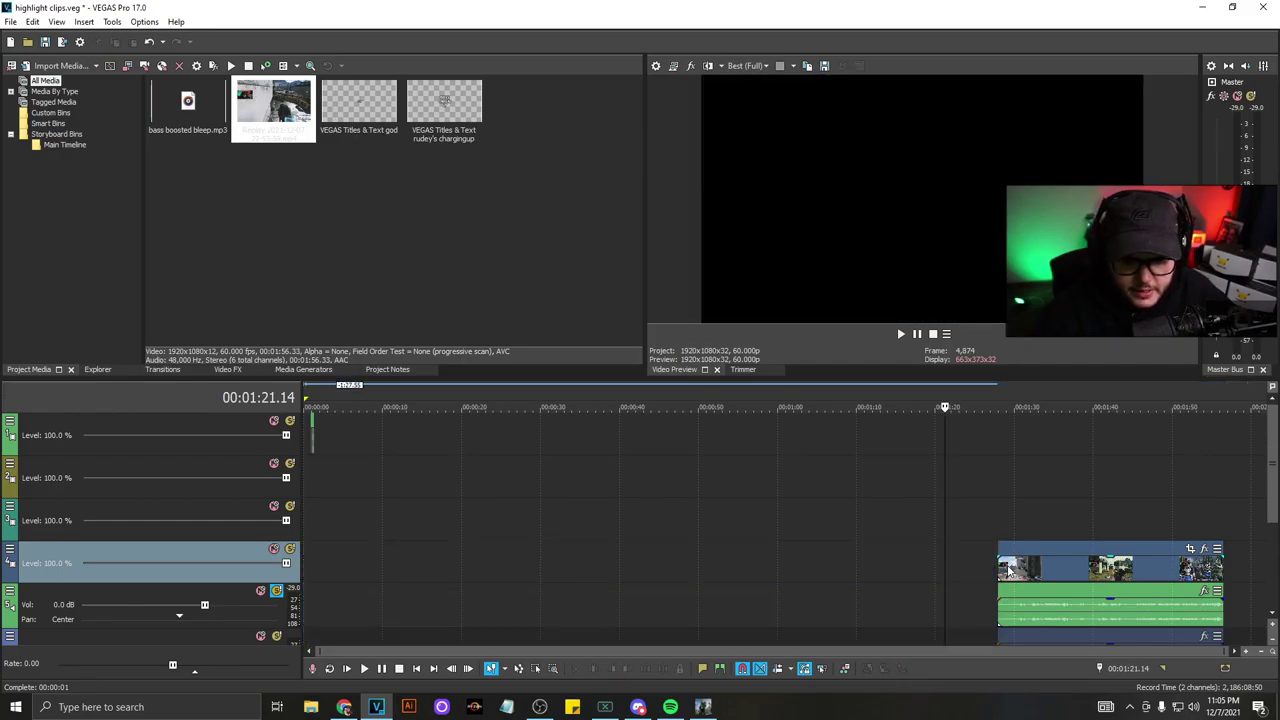
# - Move the remaining Replay clip to the start of the timeline and save the project
pyautogui.moveTo(1097, 570); pyautogui.dragTo(330, 570)
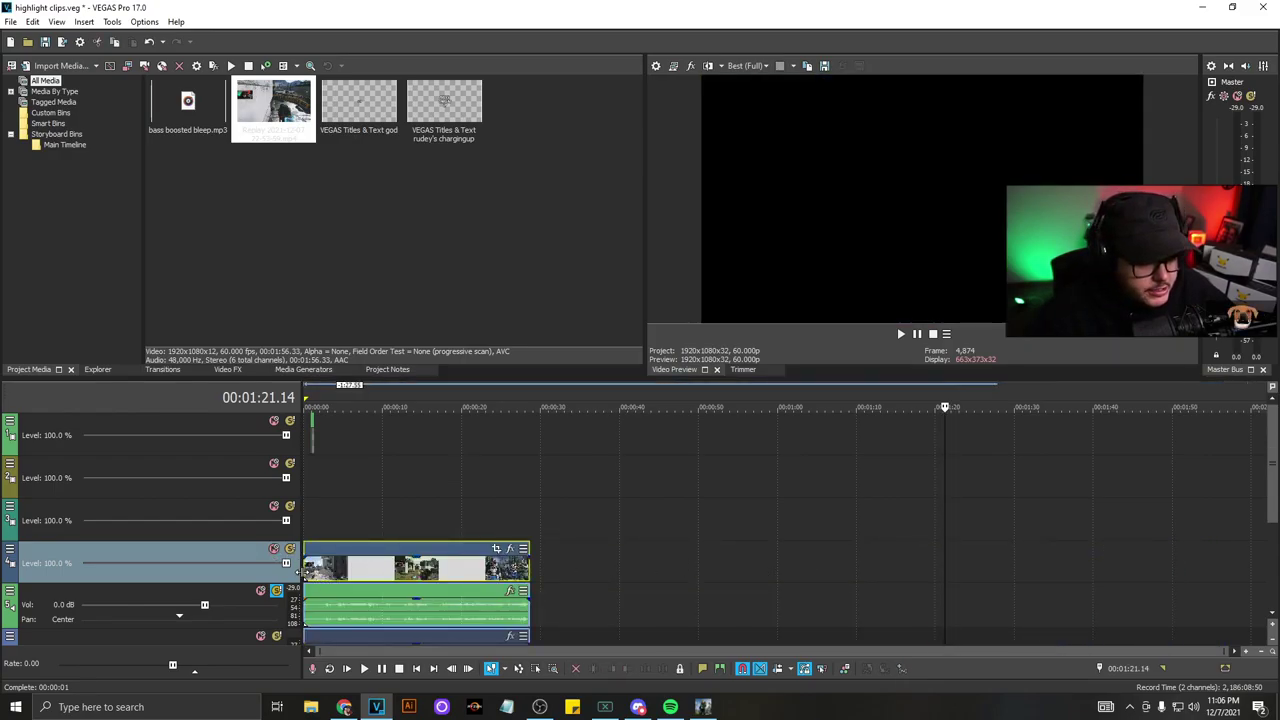
pyautogui.click(305, 567)
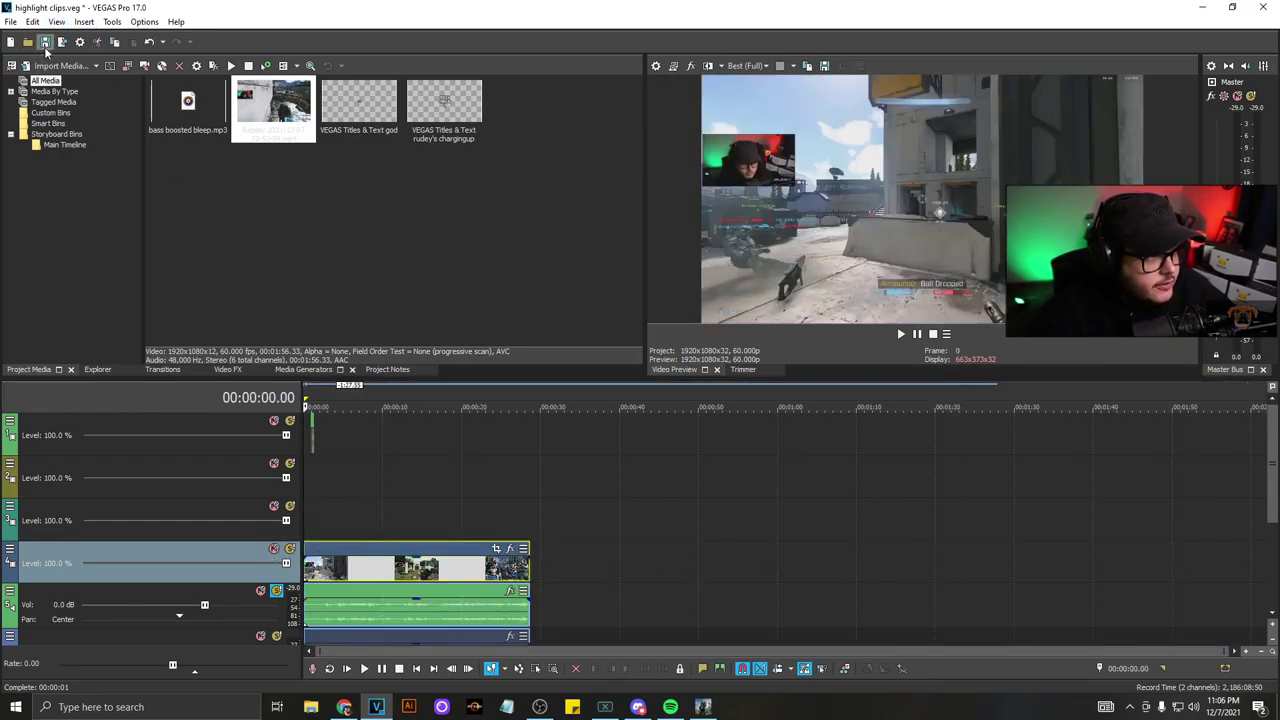
pyautogui.click(45, 42)
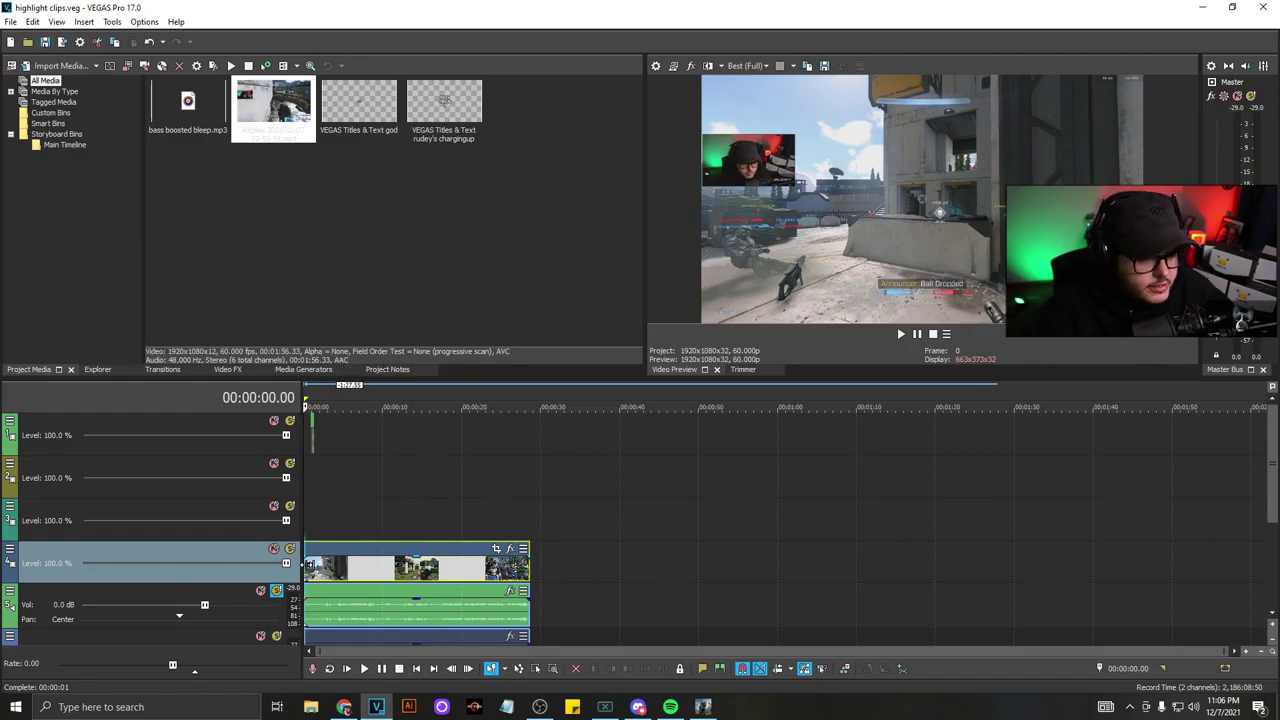
# - Play the Replay clip from its start and scrub between about 4 and 10 seconds to find the first moment to mark
pyautogui.press('space')
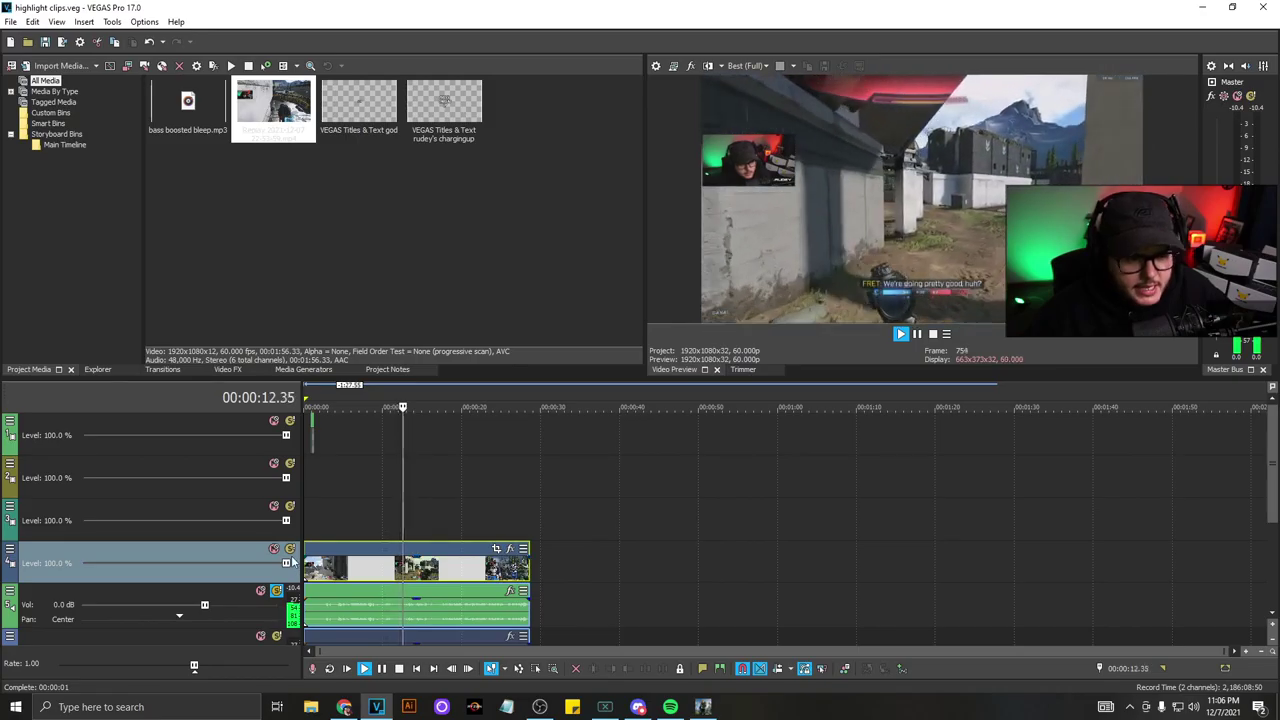
pyautogui.press('space')
pyautogui.click(349, 592)
pyautogui.scroll(4, 377, 577)
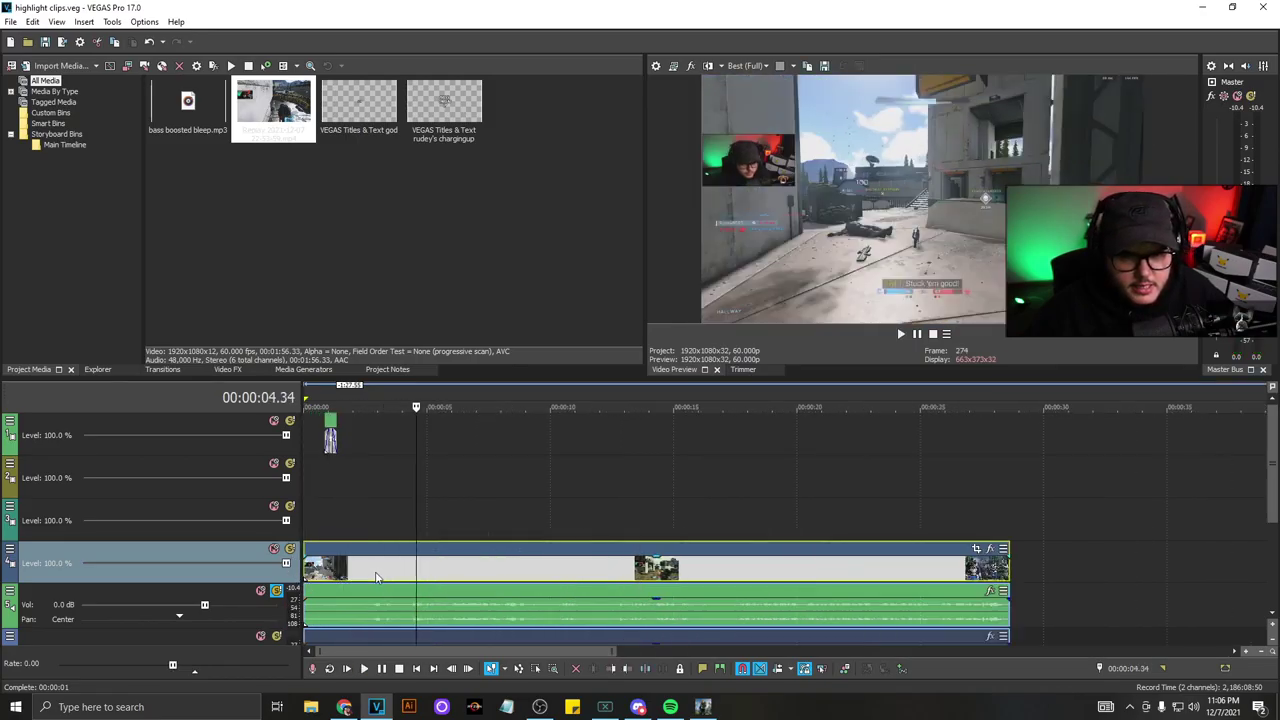
pyautogui.click(480, 578)
pyautogui.click(514, 578)
pyautogui.click(533, 575)
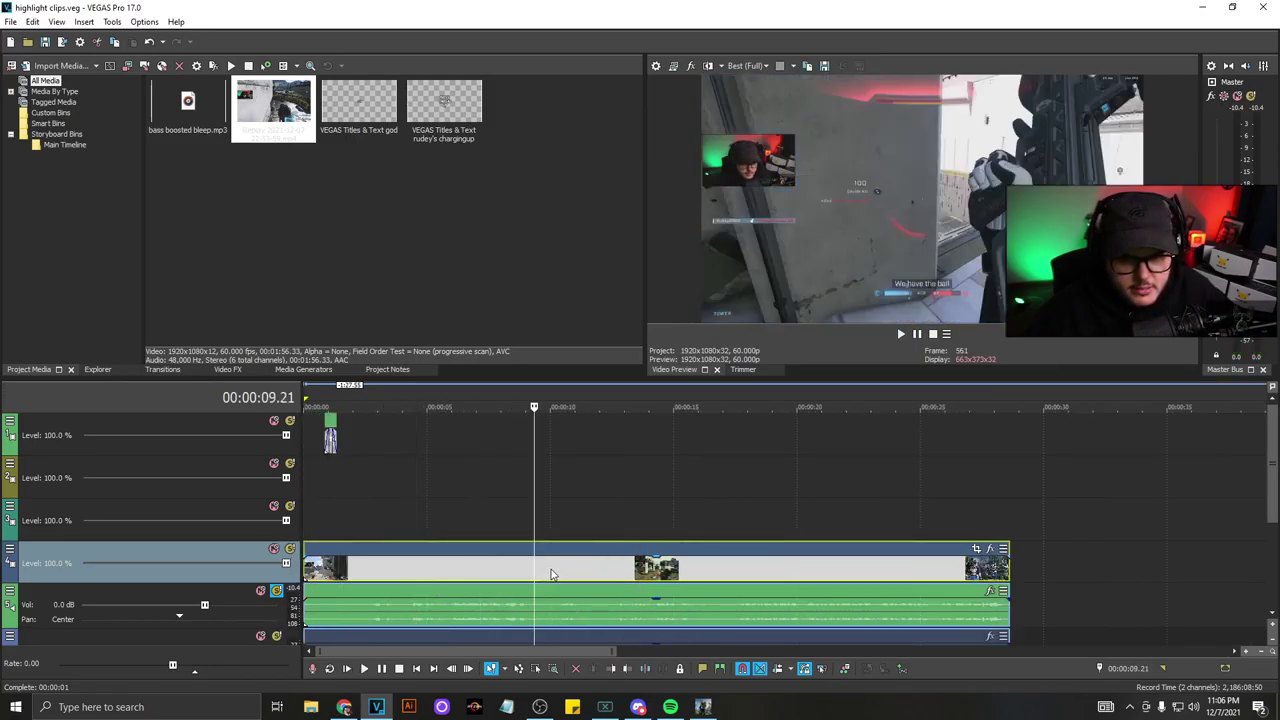
pyautogui.click(551, 575)
pyautogui.click(510, 575)
pyautogui.press('space')
pyautogui.click(464, 568)
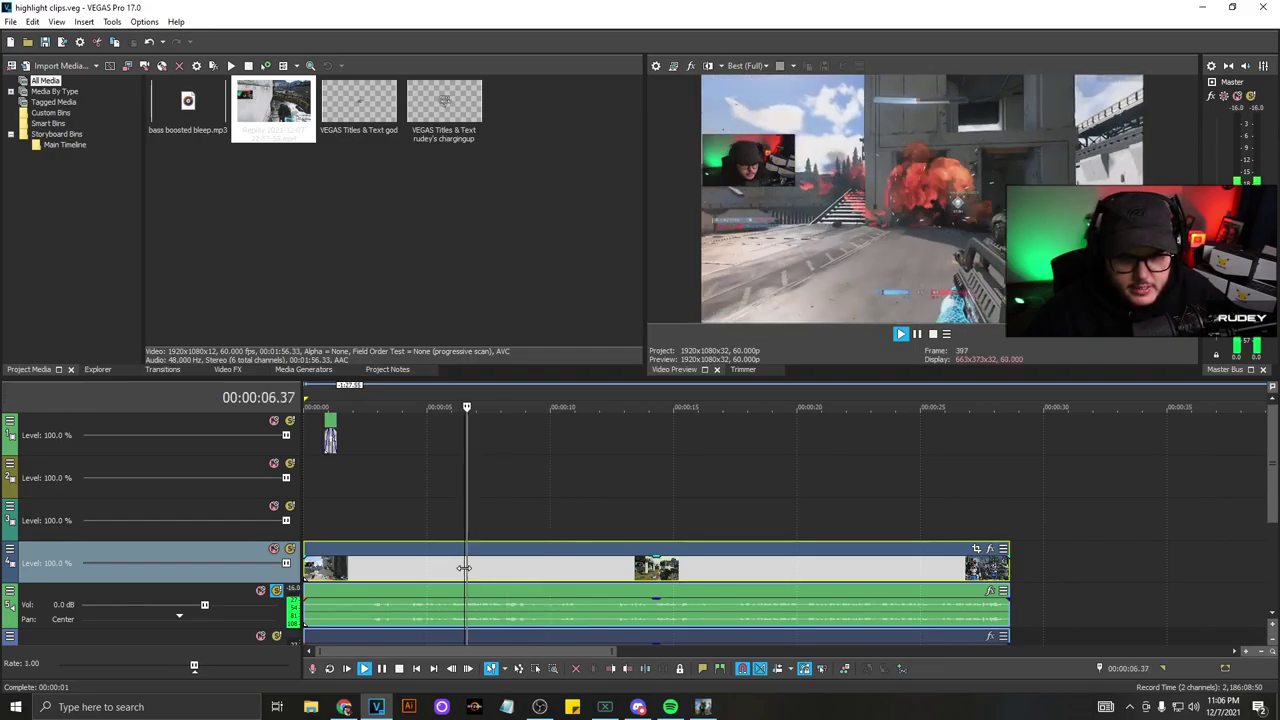
# - Place timeline markers on the highlight's key moments at 00:00:09.36 and 00:00:12.46
pyautogui.click(540, 610)
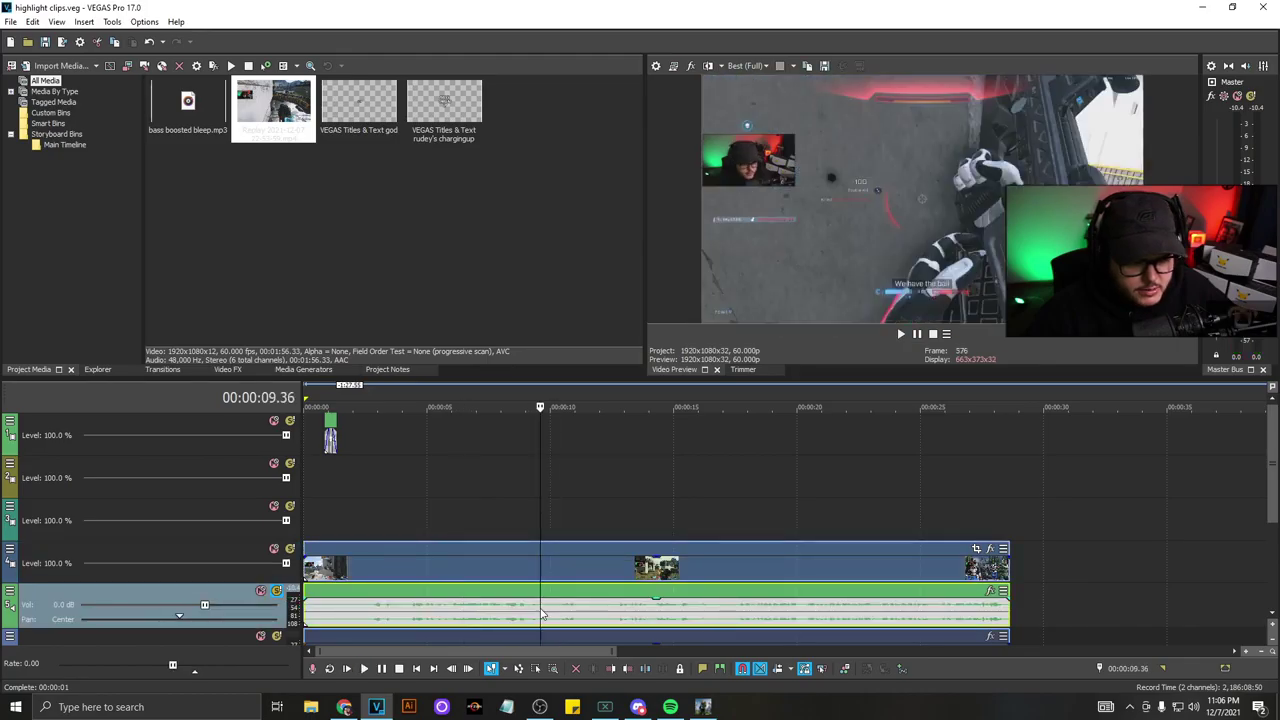
pyautogui.click(548, 577)
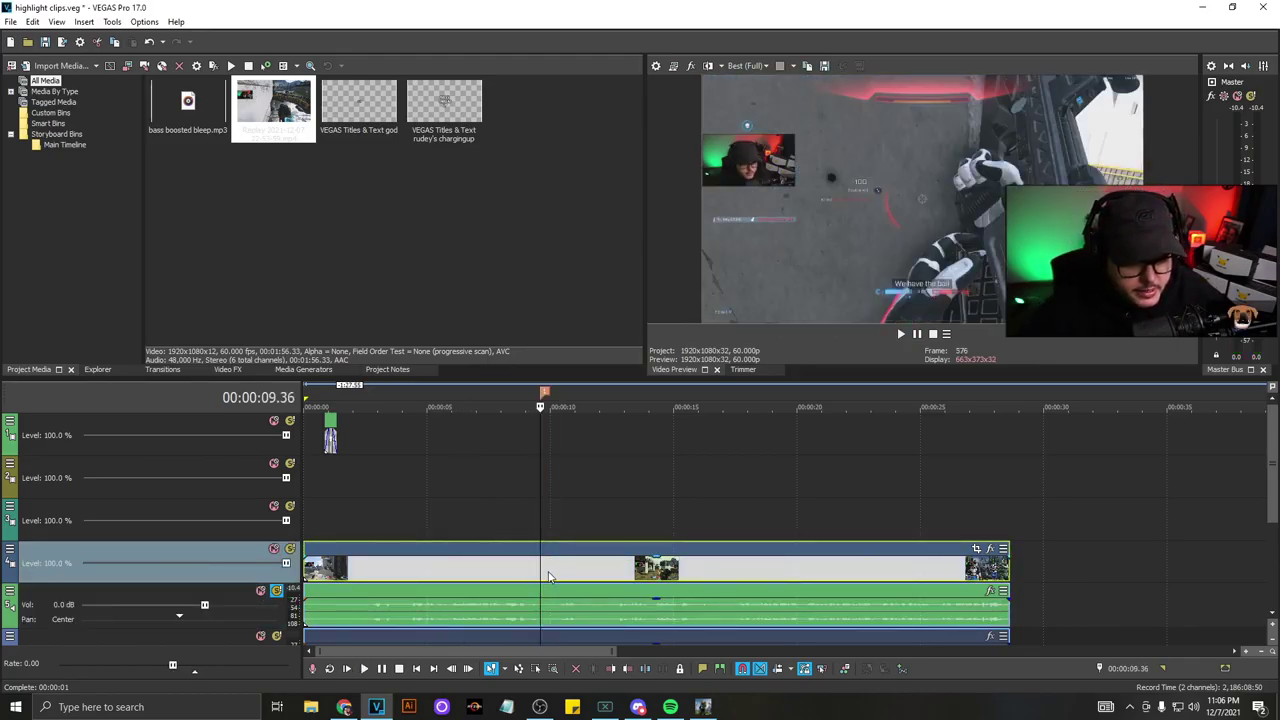
pyautogui.press('space')
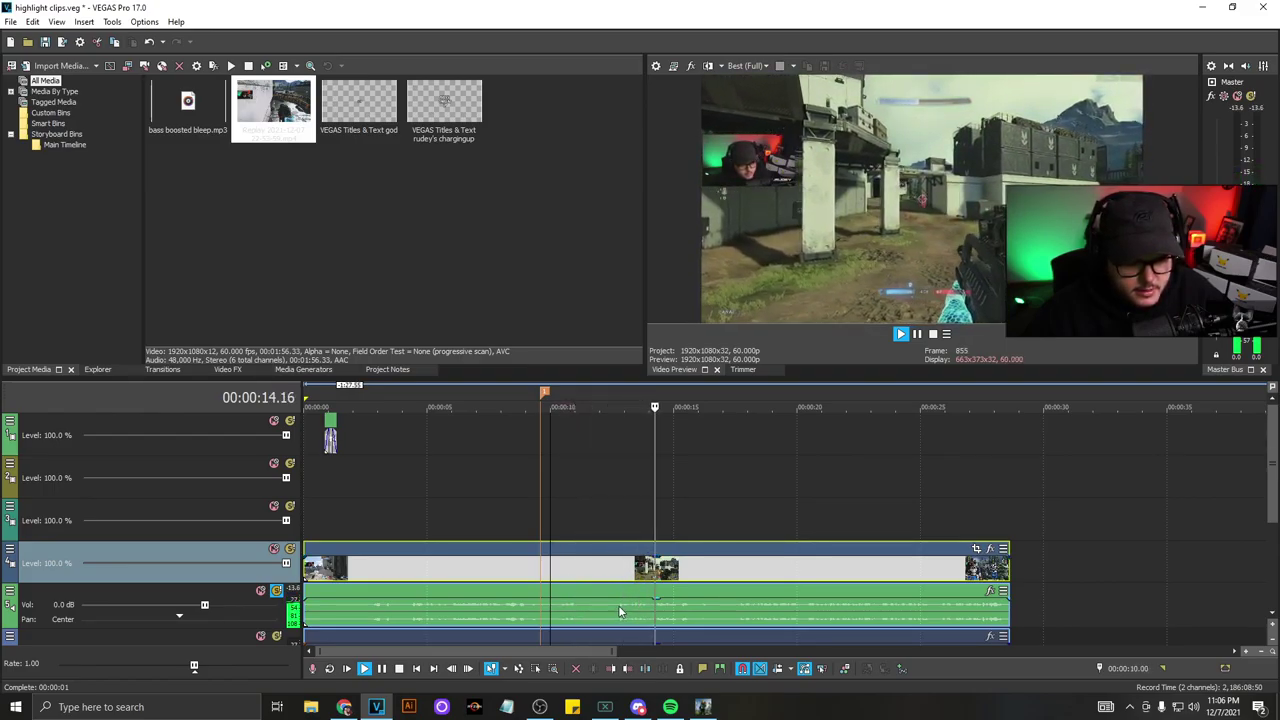
pyautogui.click(618, 605)
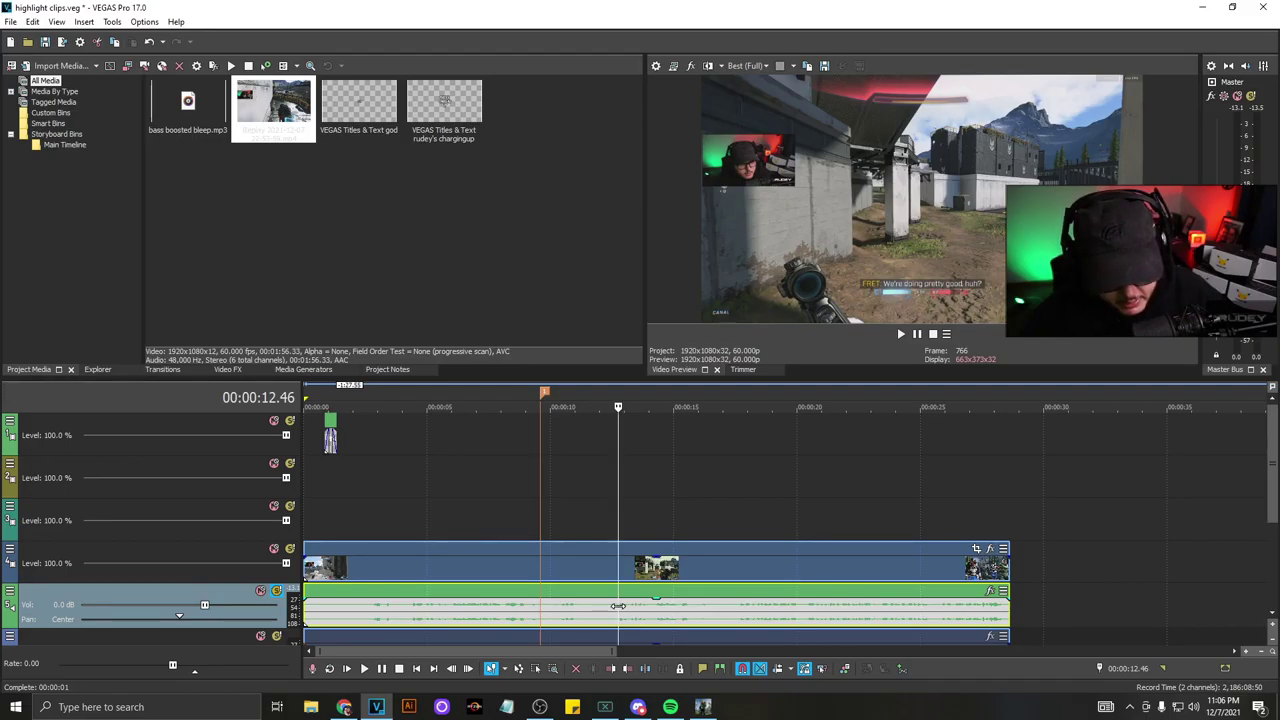
pyautogui.press('m')
# - Review both marked moments and play the clip onward from 00:00:13.20 to find where the highlight ends
pyautogui.click(540, 573)
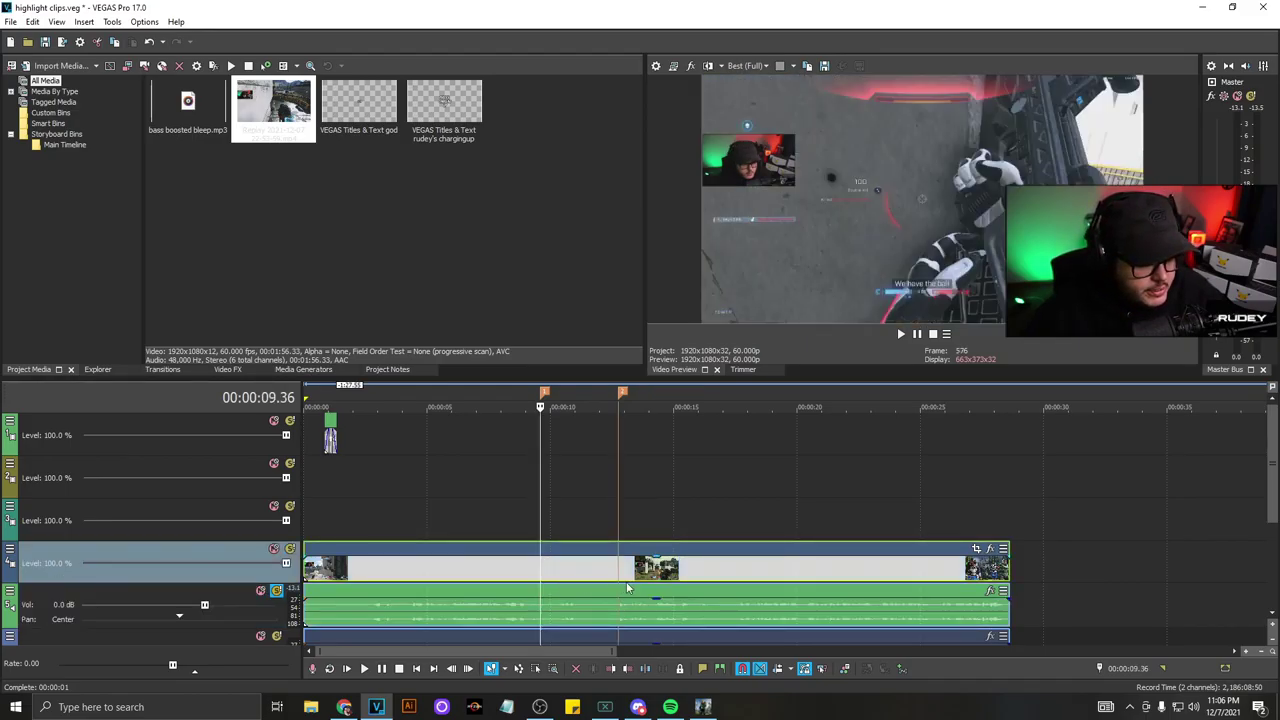
pyautogui.click(620, 565)
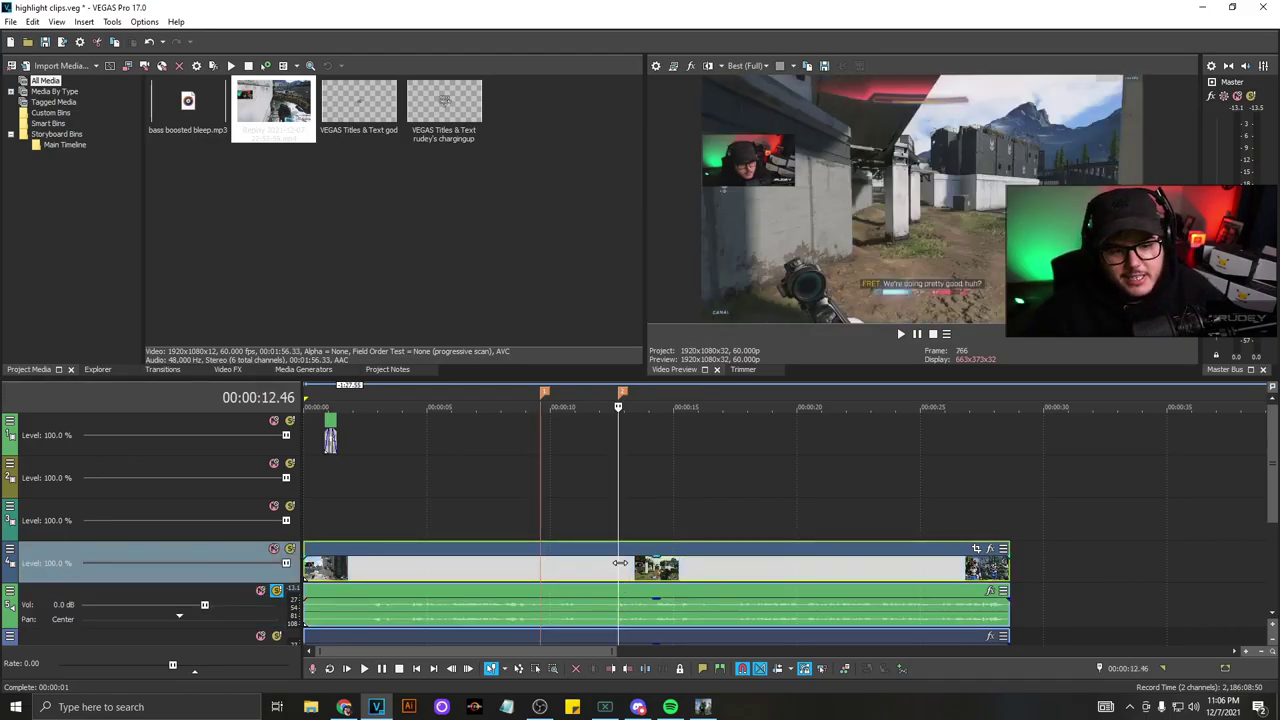
pyautogui.click(632, 566)
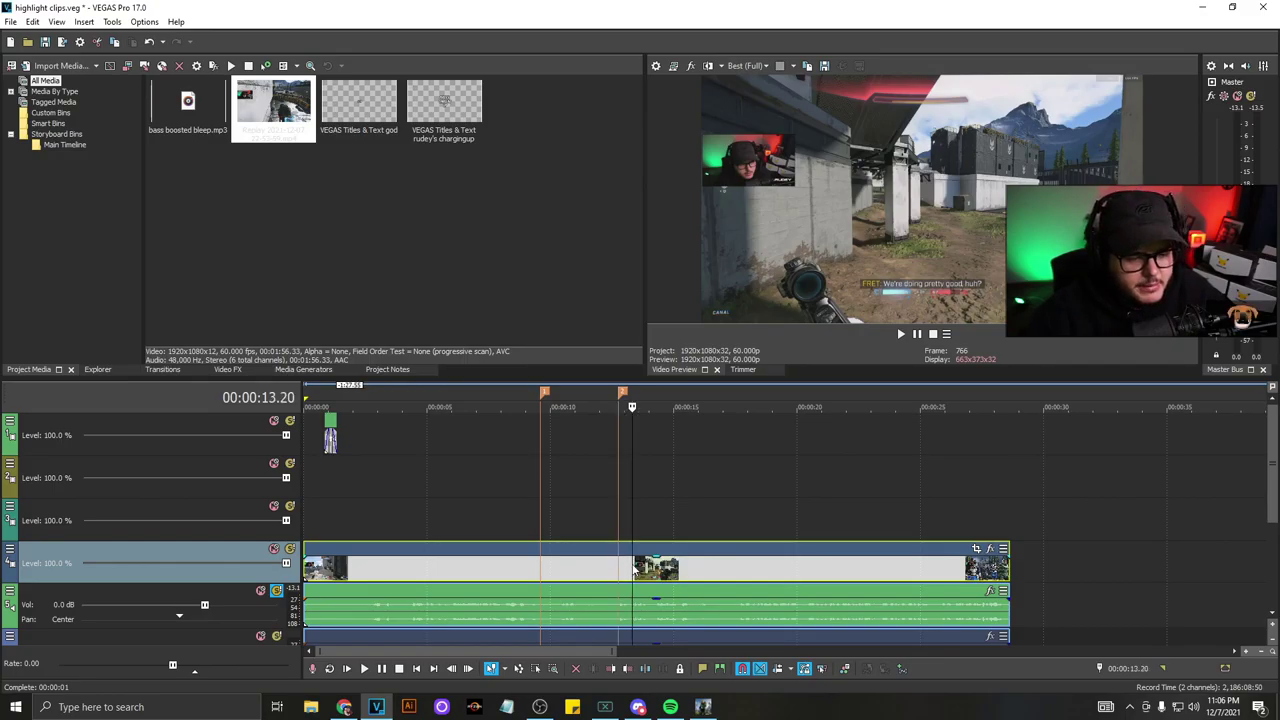
pyautogui.press('space')
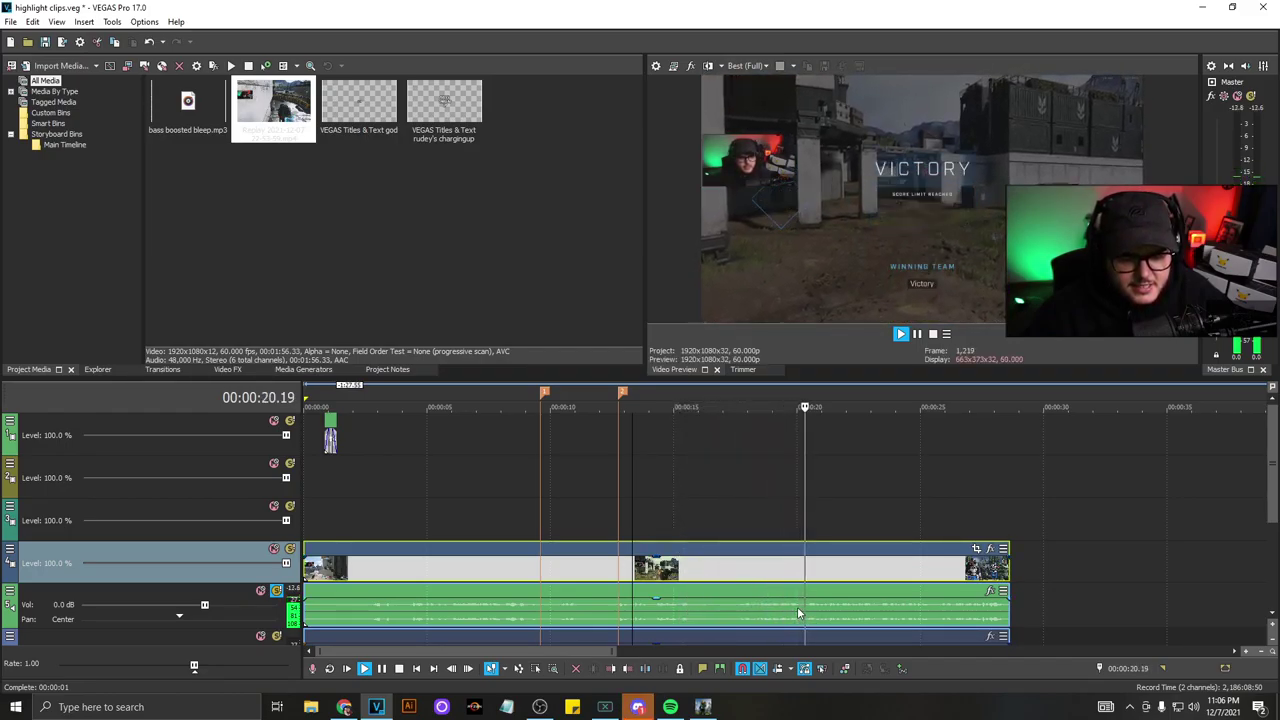
# - Split the Replay clip at about 25 seconds, in the black transition, and delete the part after the cut
pyautogui.click(929, 610)
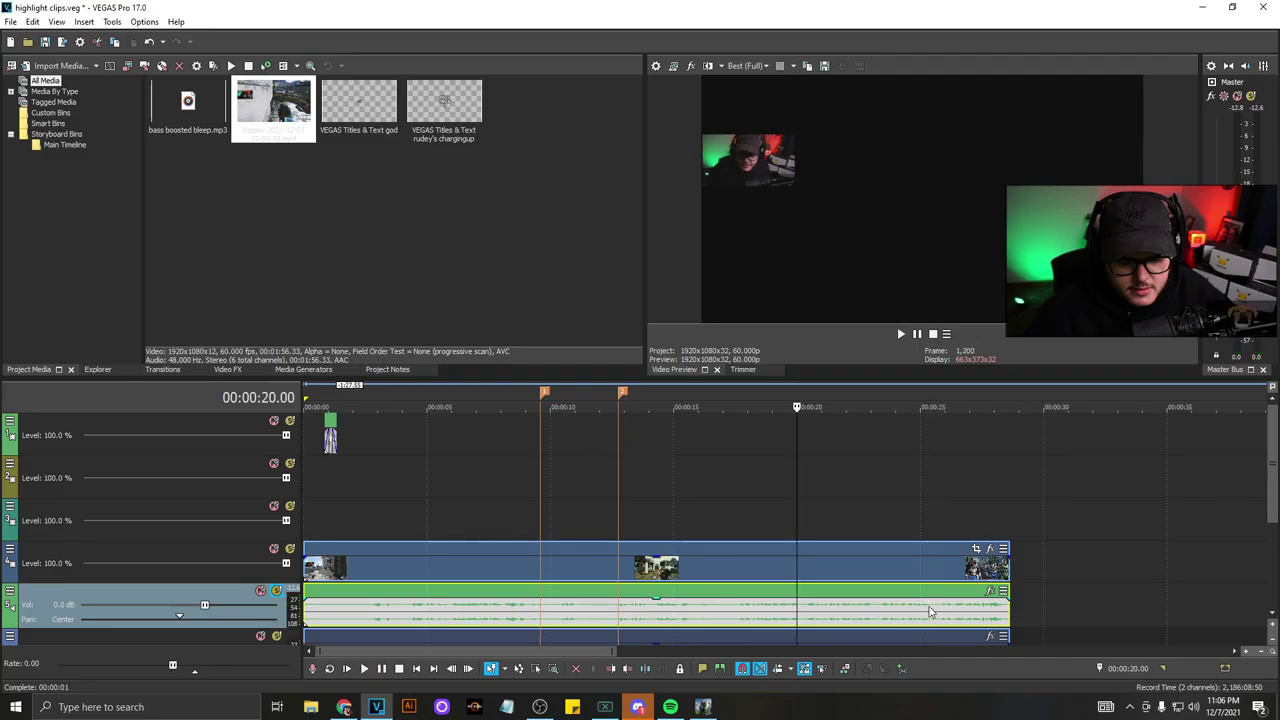
pyautogui.press('s')
pyautogui.click(958, 572)
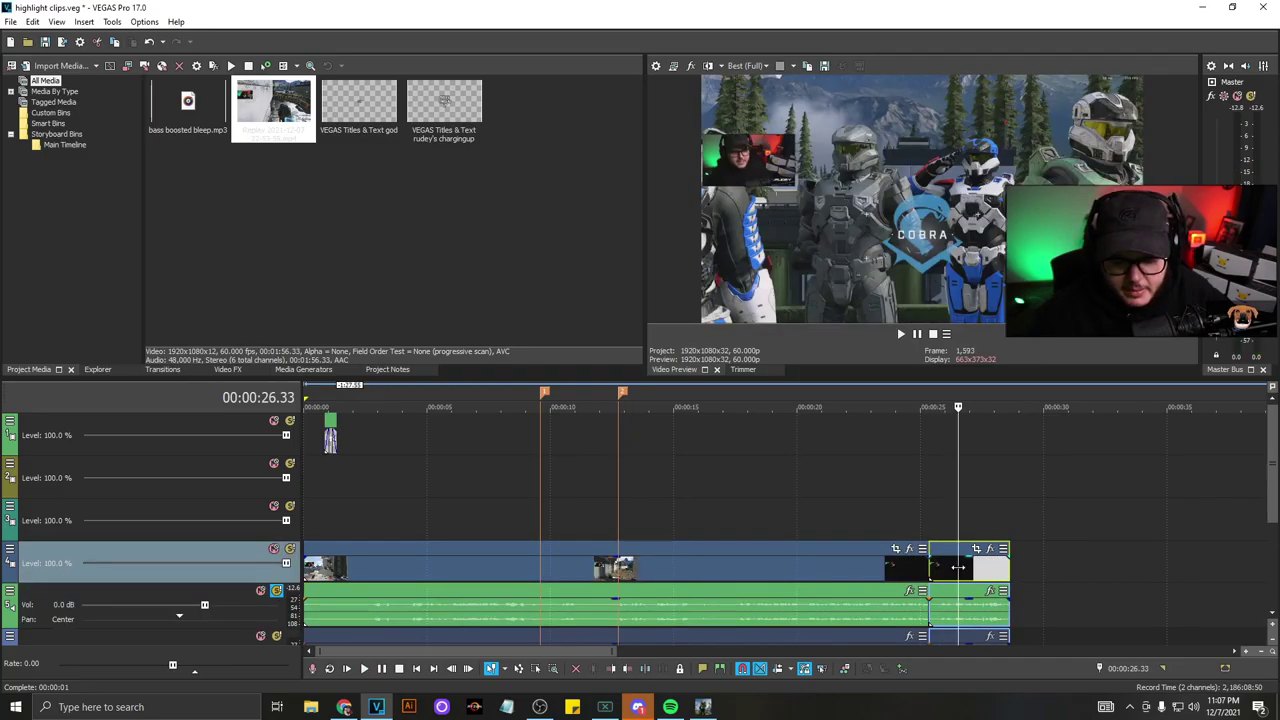
pyautogui.press('Delete')
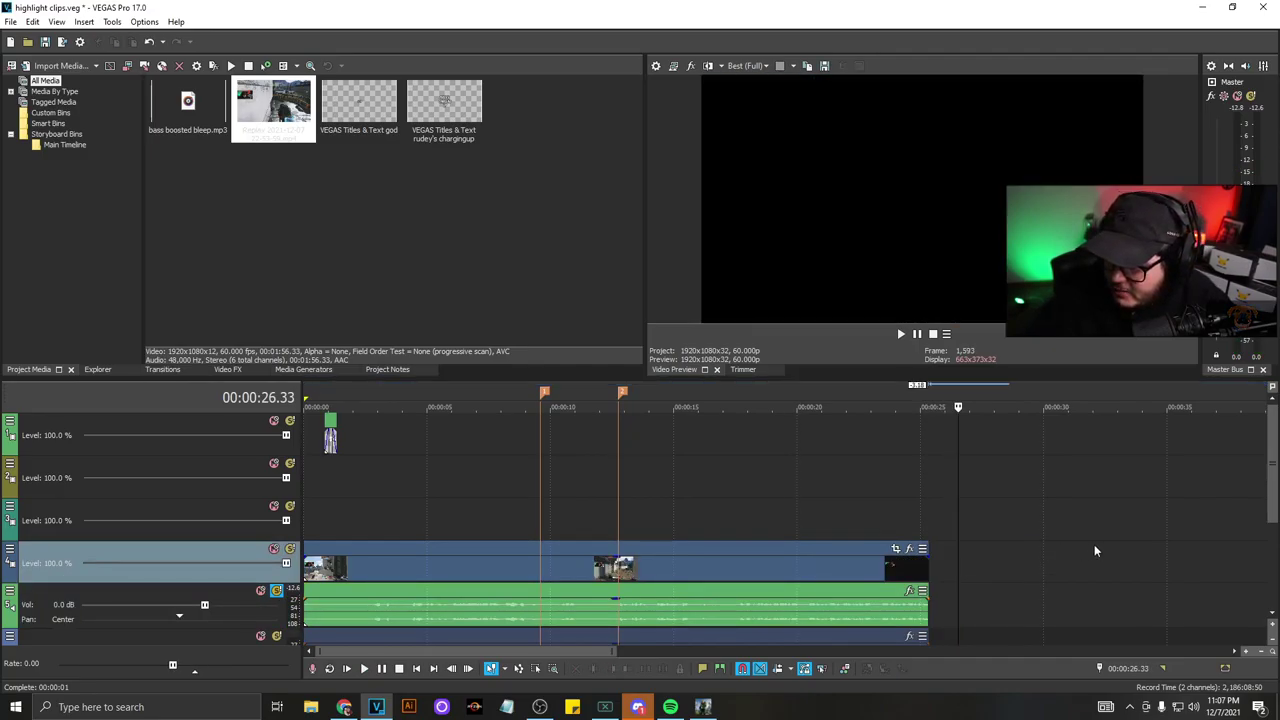
# - Check the Victory screen around 19 to 20 seconds, split the clip at 00:00:20.04 and delete the part after the cut
pyautogui.click(812, 619)
pyautogui.press('space')
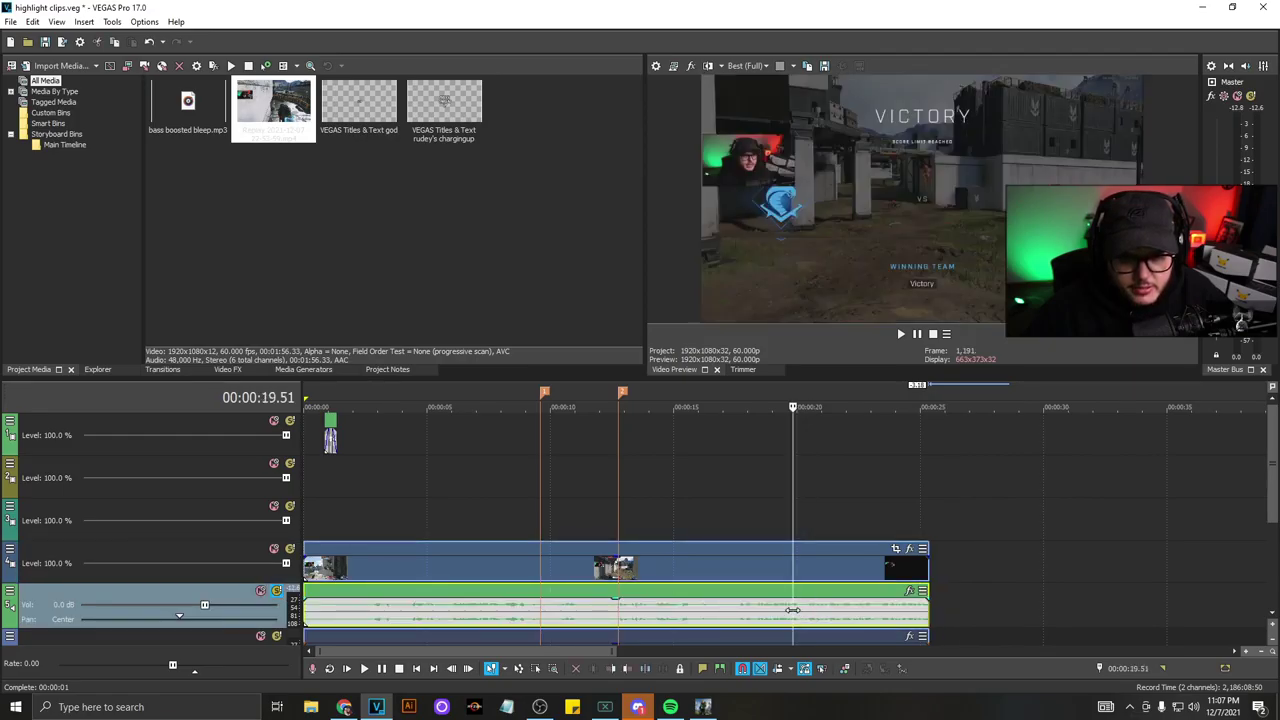
pyautogui.click(776, 614)
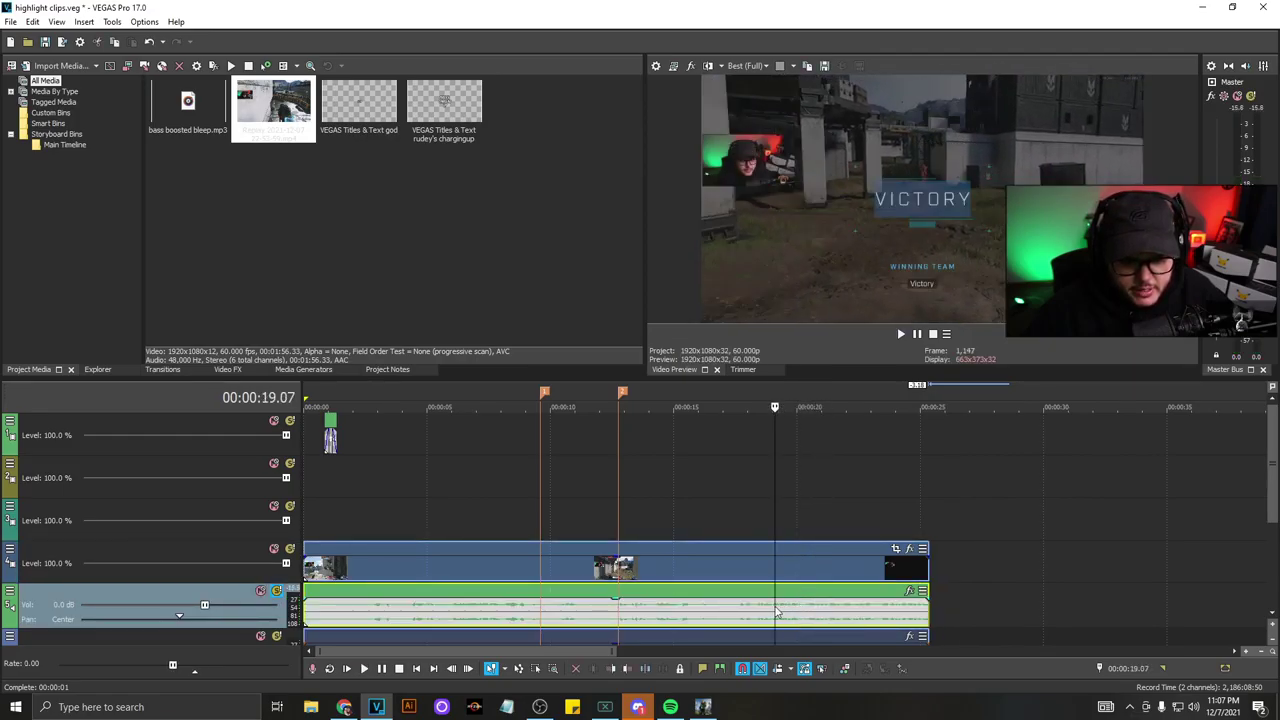
pyautogui.press('space')
pyautogui.click(799, 609)
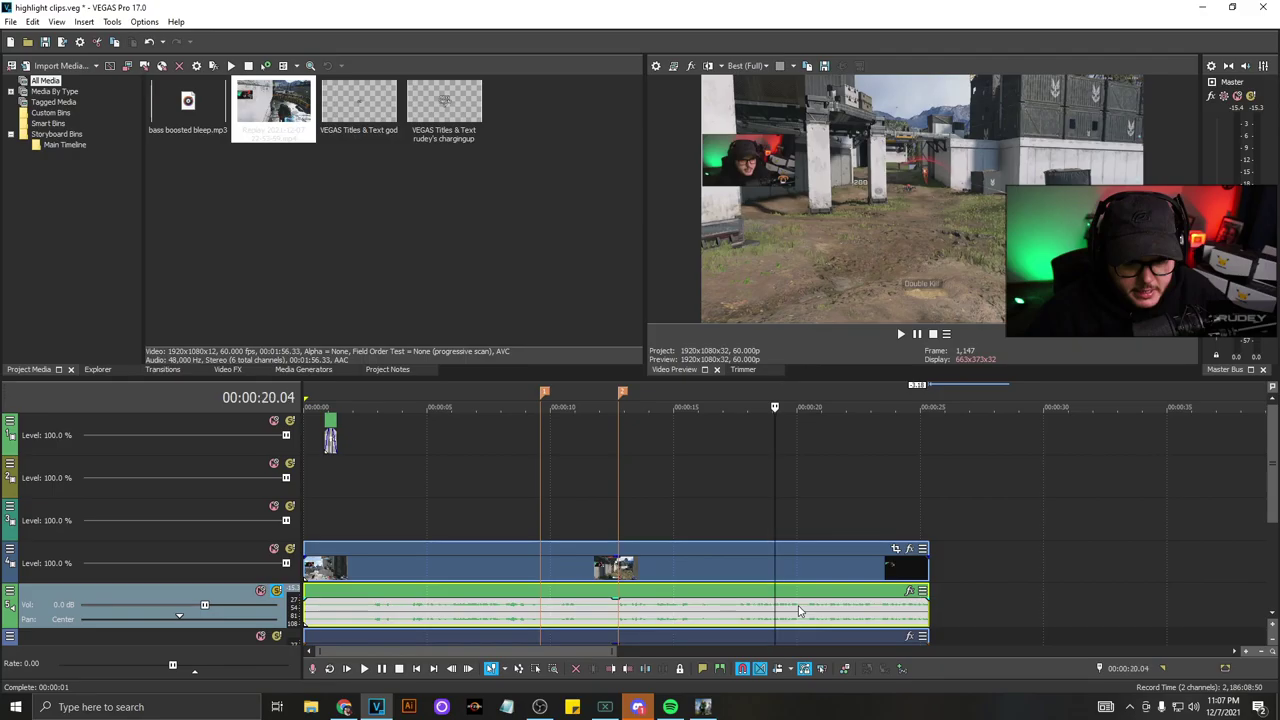
pyautogui.press('s')
pyautogui.click(842, 571)
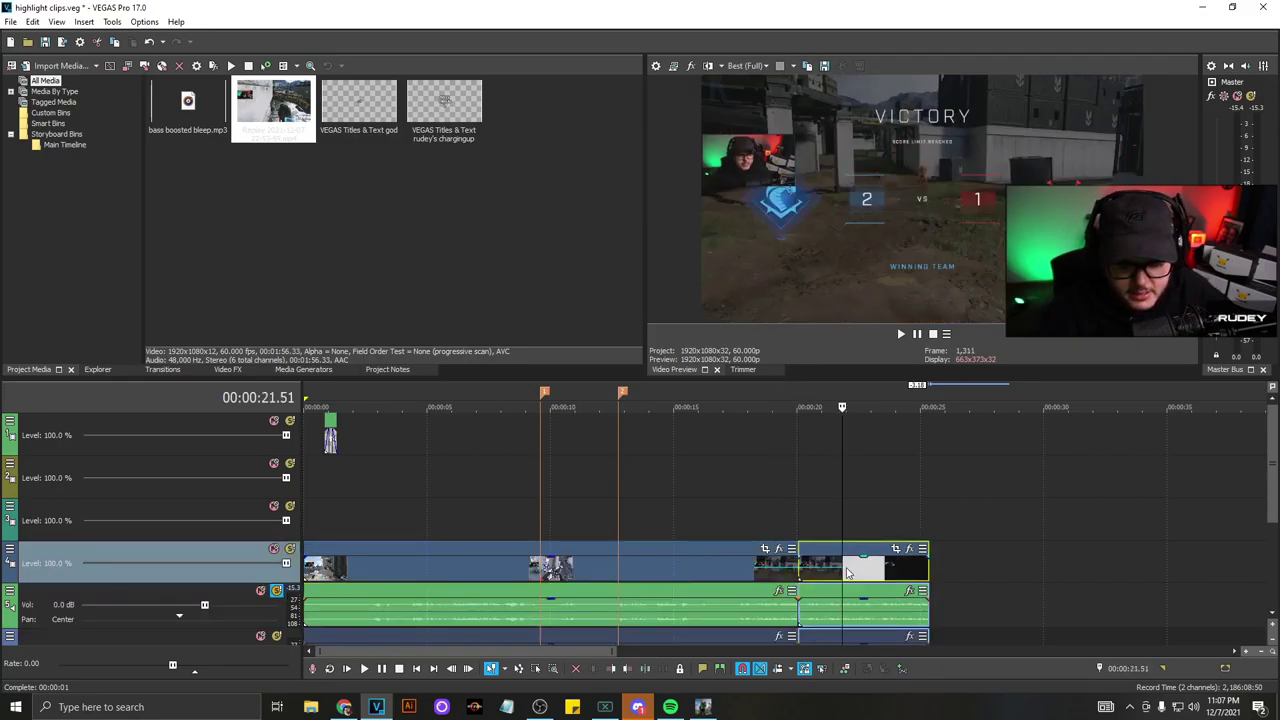
pyautogui.press('Delete')
# - Switch the project's video properties to the iphone vert template and apply the change
pyautogui.click(566, 552)
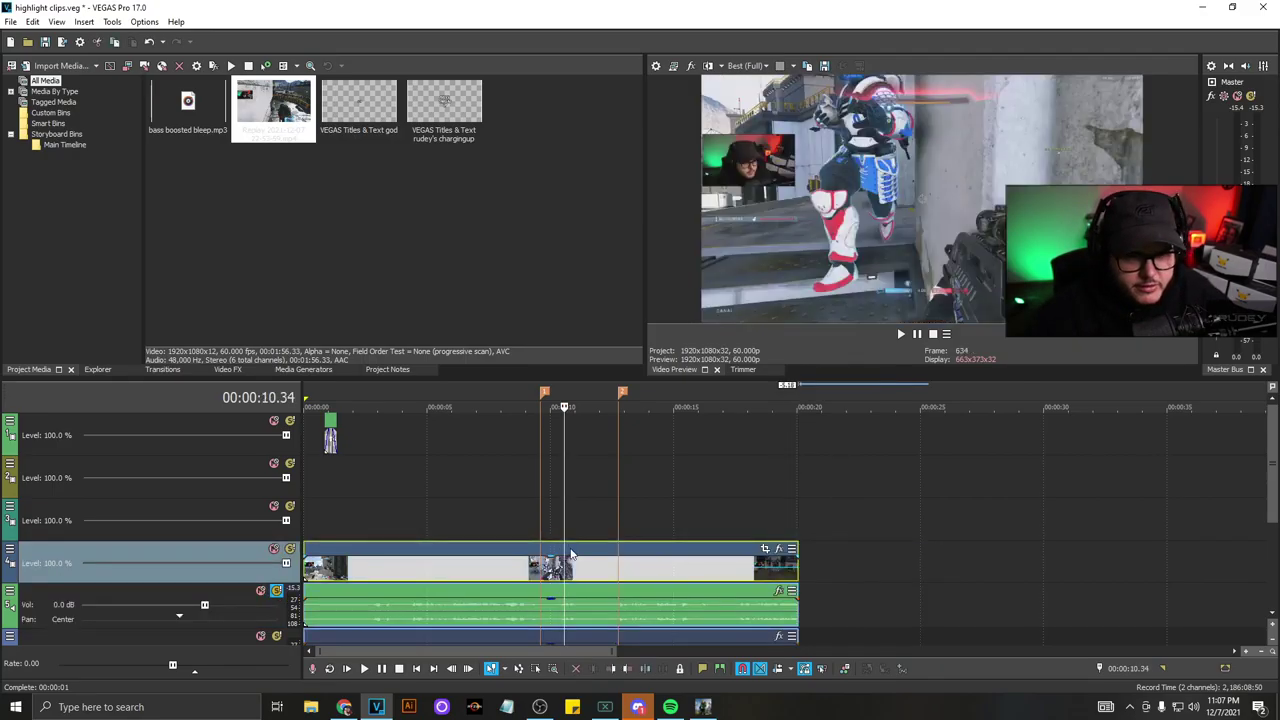
pyautogui.click(655, 65)
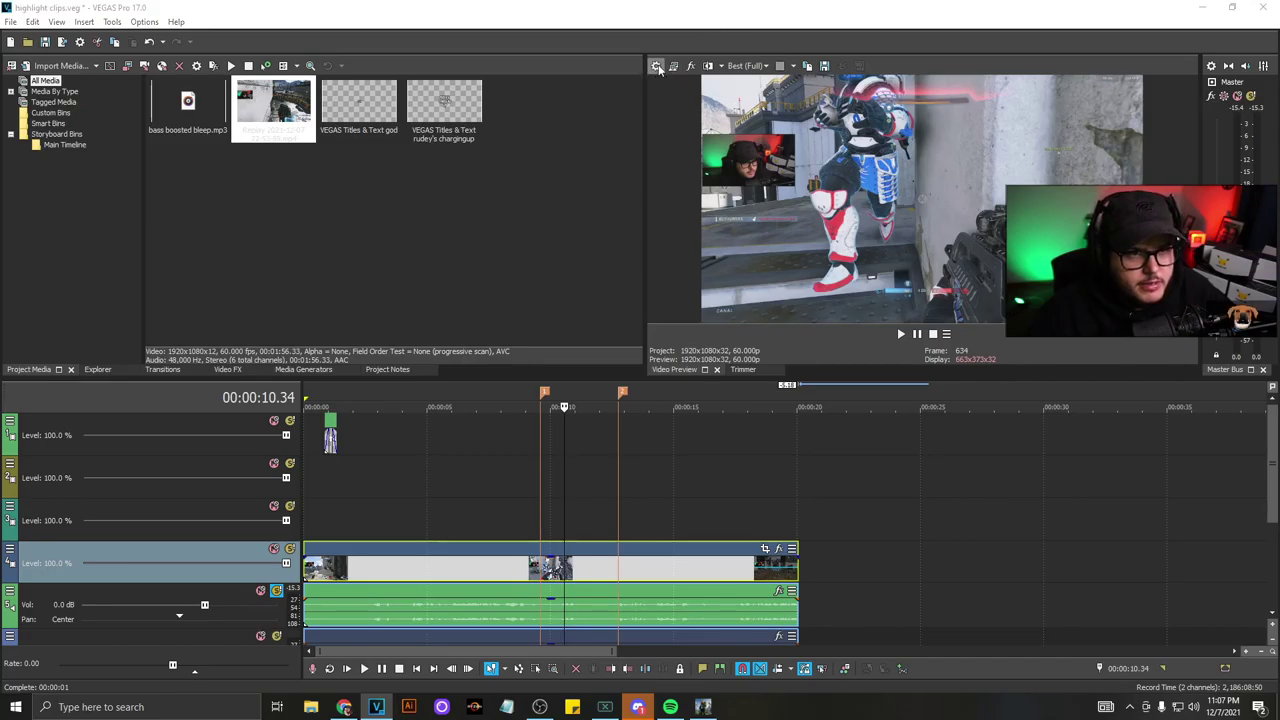
pyautogui.click(709, 106)
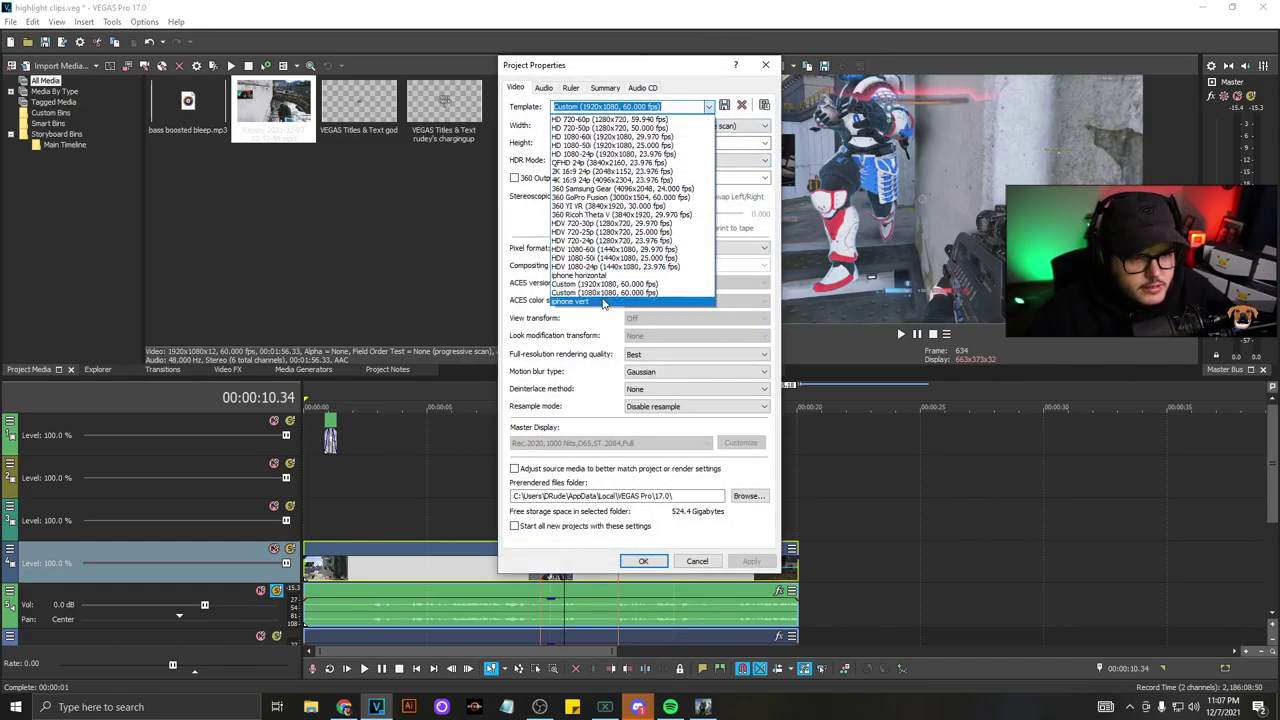
pyautogui.click(640, 302)
pyautogui.click(751, 562)
pyautogui.click(643, 561)
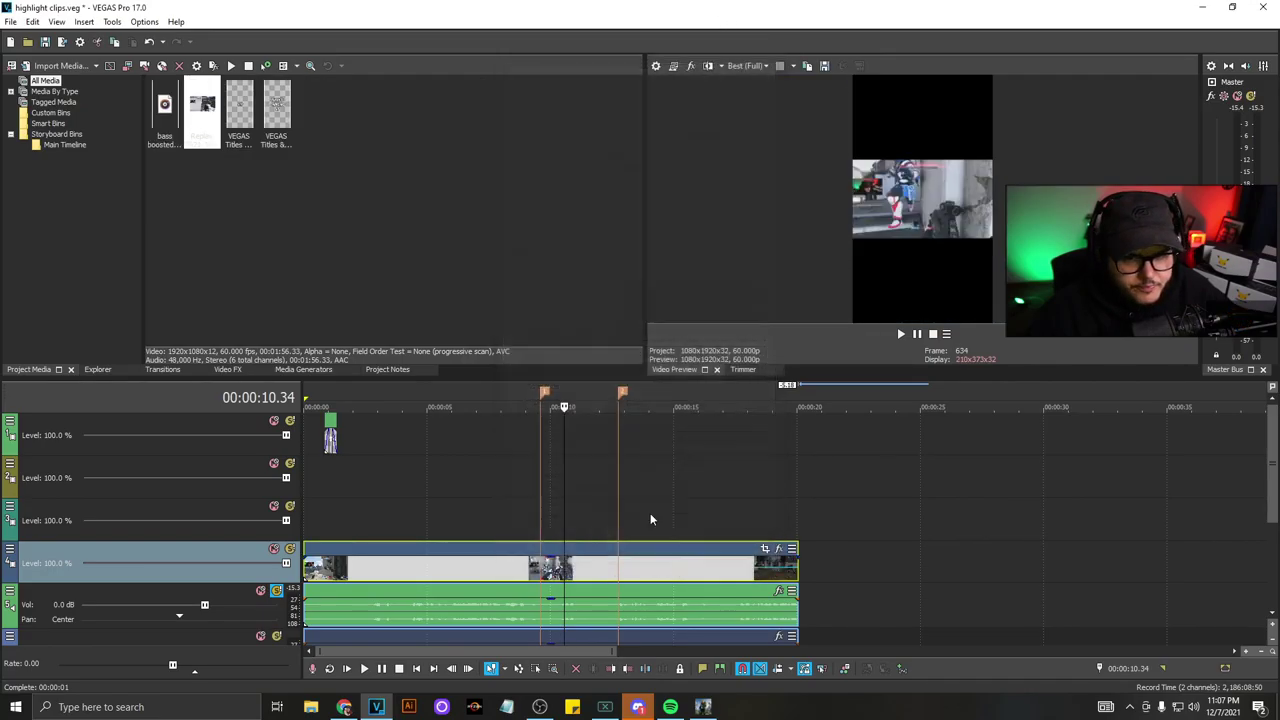
# - Copy the Replay video from track 4 onto tracks 2 and 3, aligned with the original, and return to the timeline's start
pyautogui.click(463, 571)
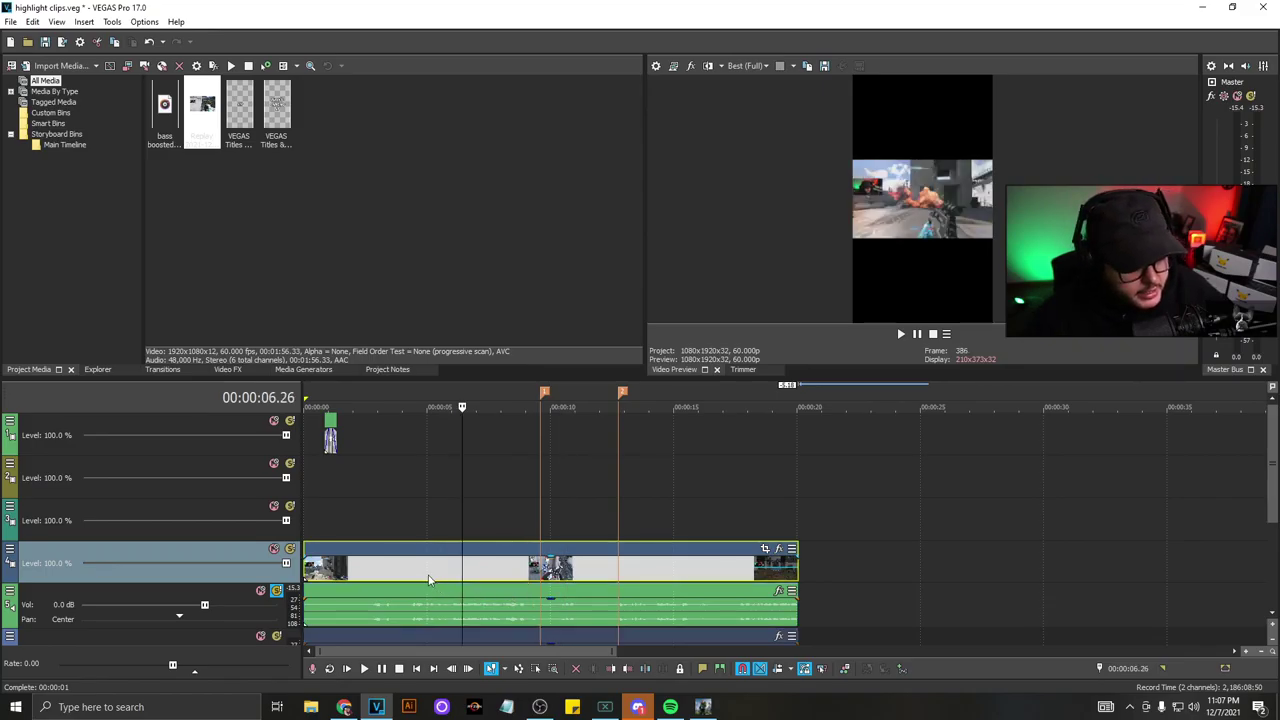
pyautogui.moveTo(410, 559); pyautogui.dragTo(424, 484)
pyautogui.click(380, 572)
pyautogui.click(380, 573)
pyautogui.hotkey('ctrl', 'Home')
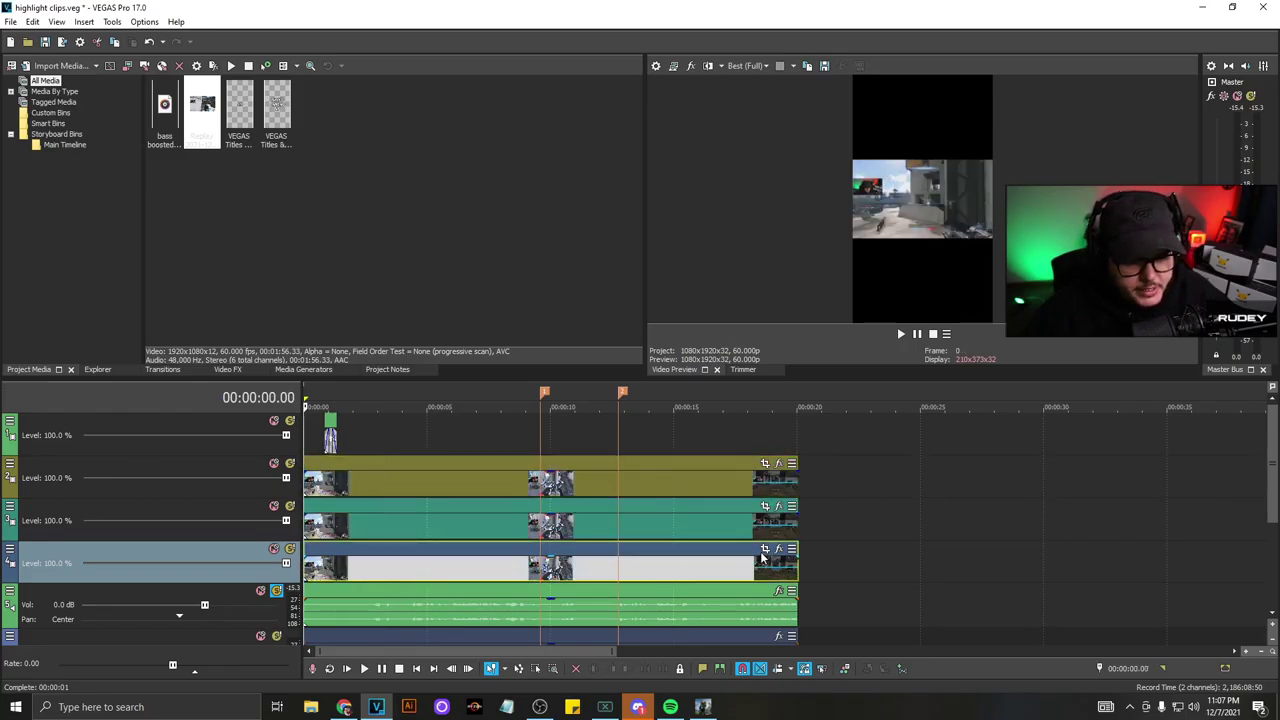
# - Crop the Replay clip on track 4 with Match Output Aspect so it fills the vertical frame
pyautogui.click(765, 549)
pyautogui.rightClick(532, 364)
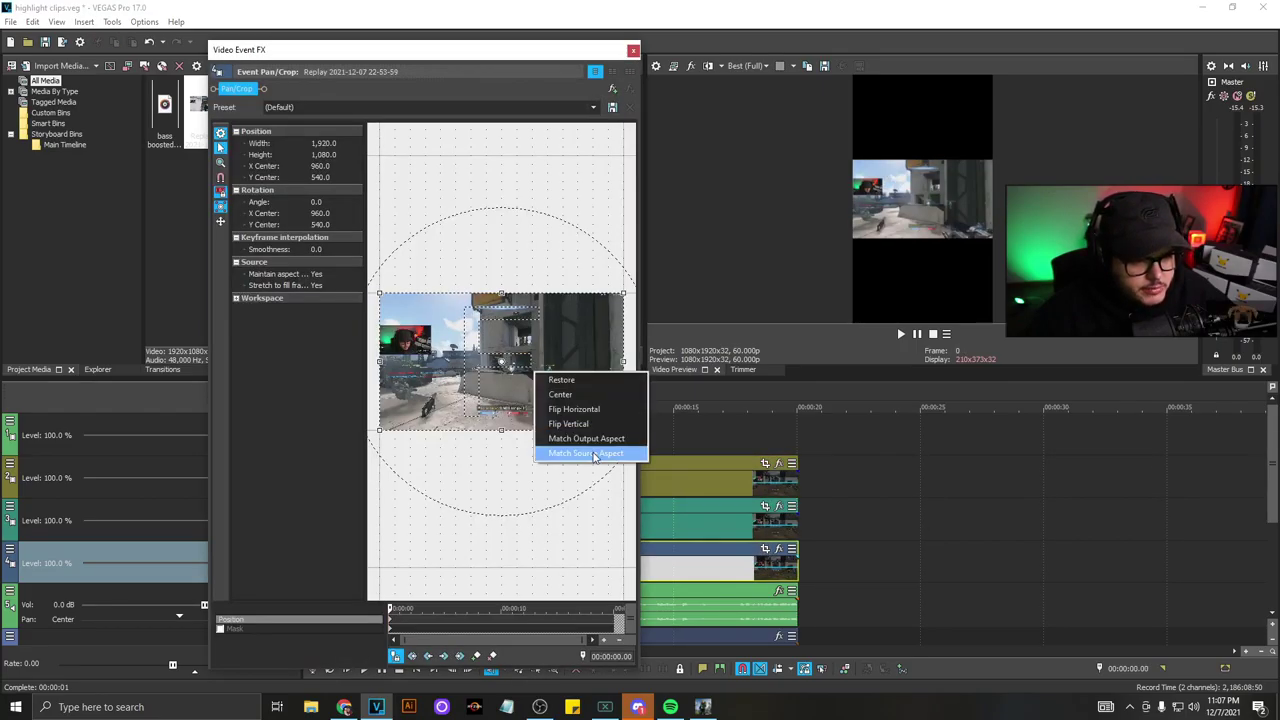
pyautogui.click(596, 457)
pyautogui.rightClick(549, 390)
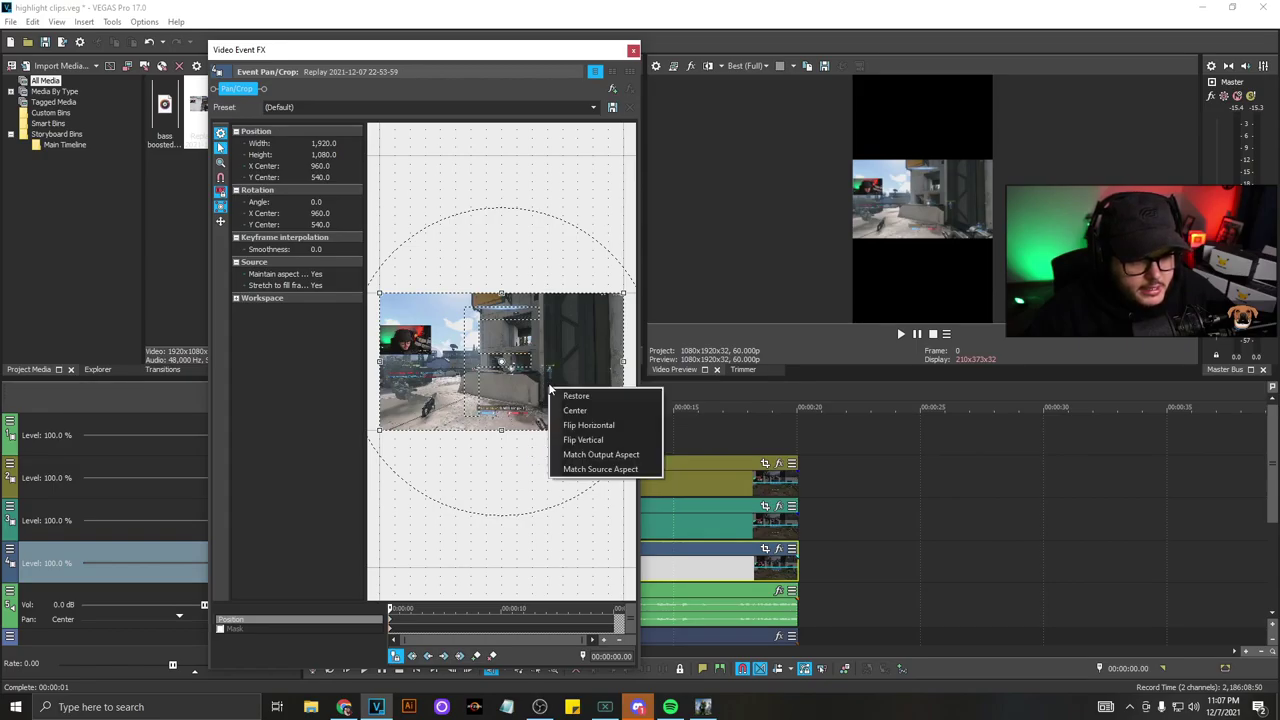
pyautogui.click(601, 456)
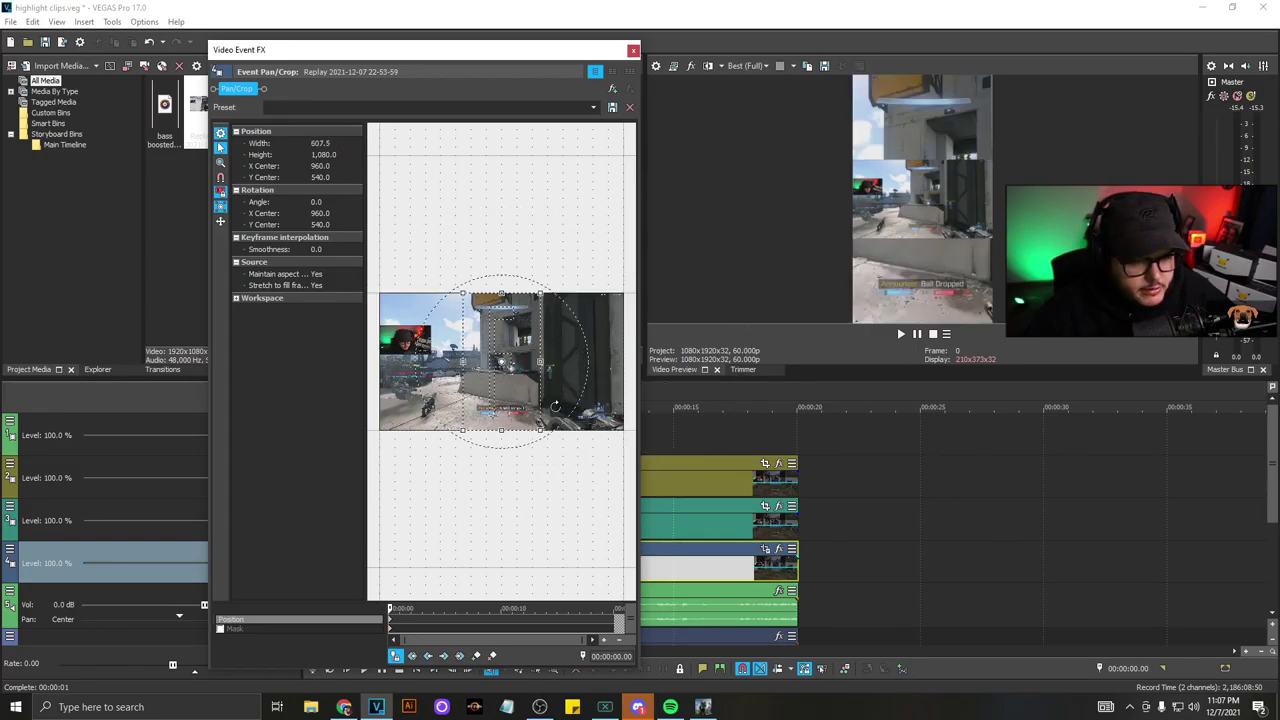
# - Add the VEGAS Gaussian Blur effect with default settings to the Replay clip on track 4
pyautogui.click(779, 548)
pyautogui.doubleClick(520, 257)
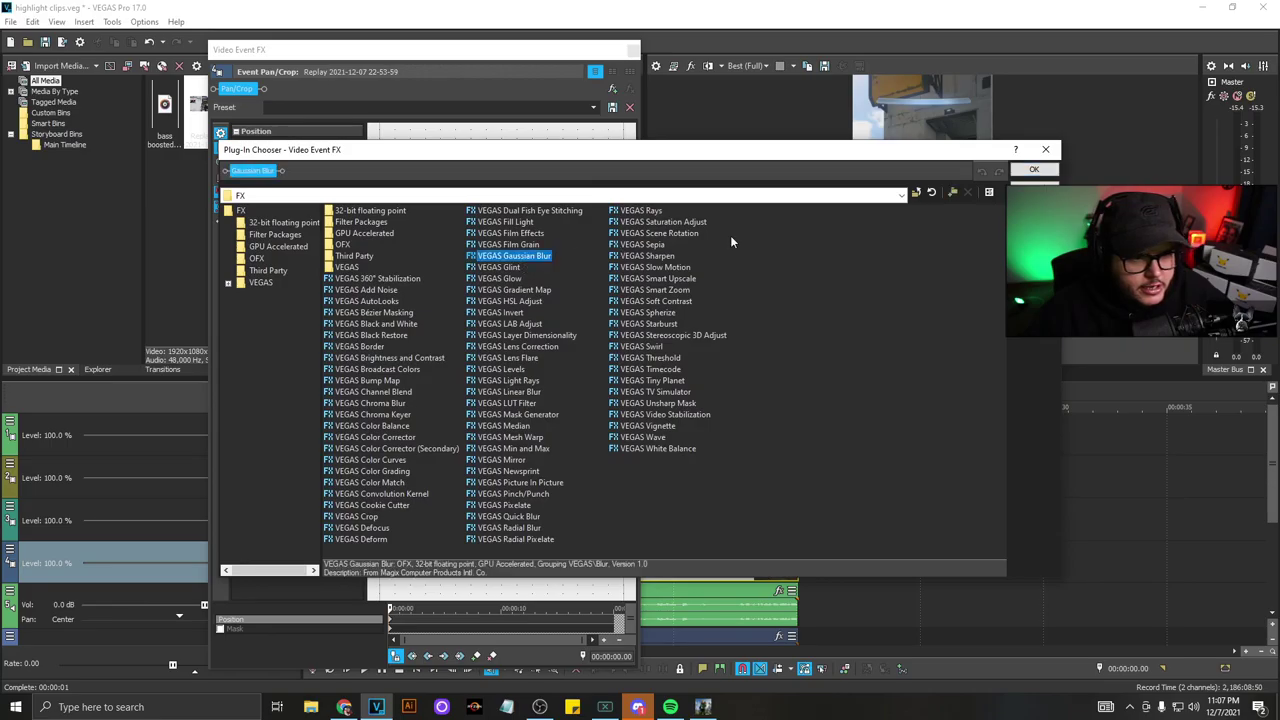
pyautogui.click(1034, 172)
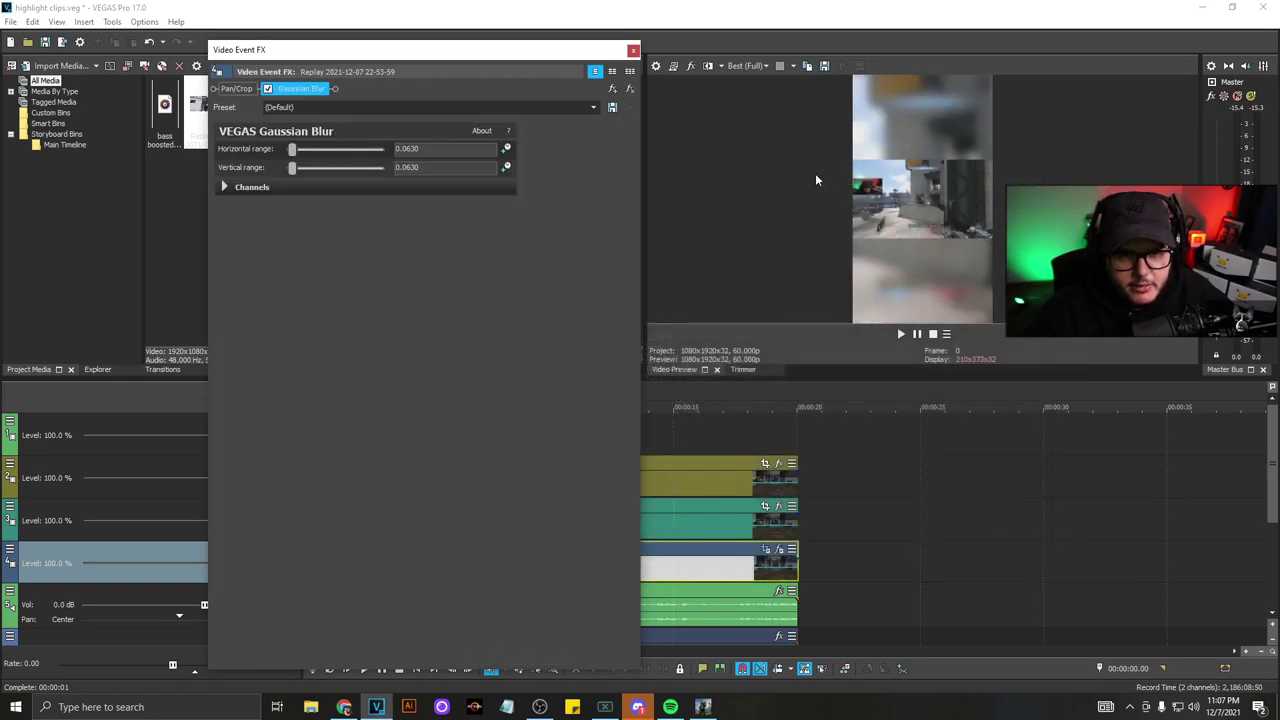
pyautogui.click(632, 50)
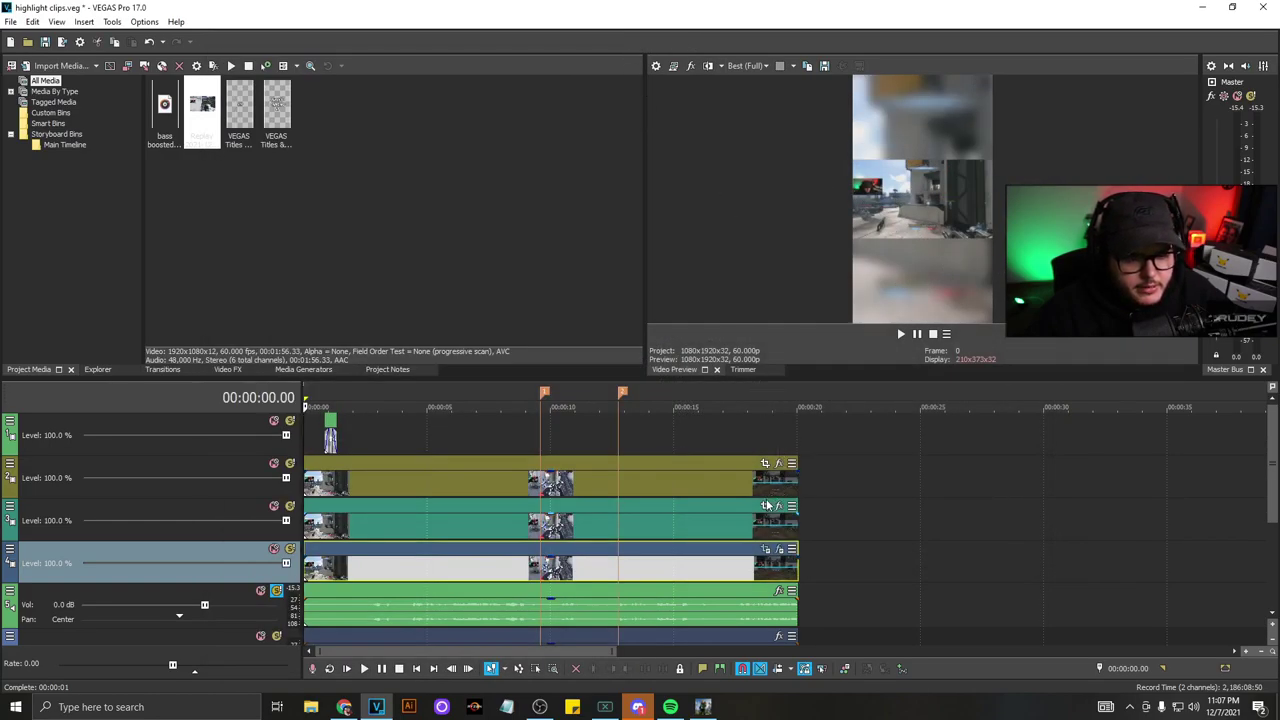
# - Apply the vanguard gameplay pan/crop preset to the Replay copy on track 3 and check the crop's edge beside the webcam overlay
pyautogui.click(765, 506)
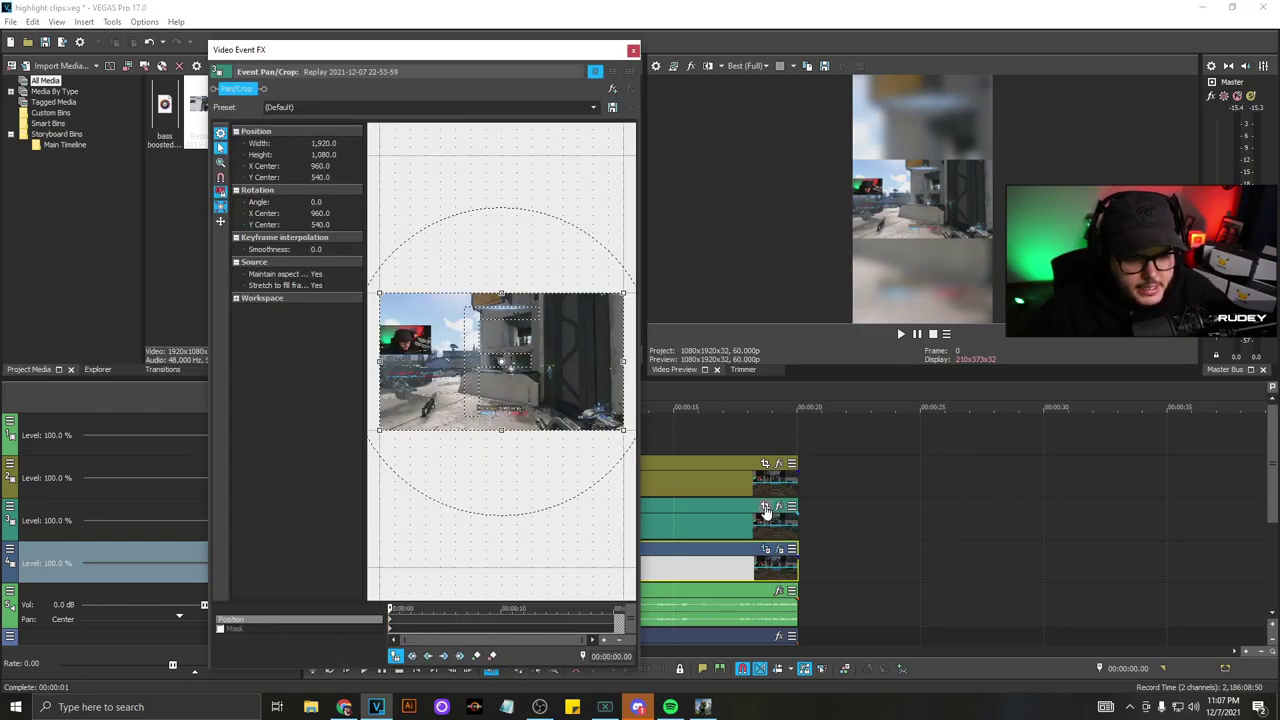
pyautogui.click(594, 108)
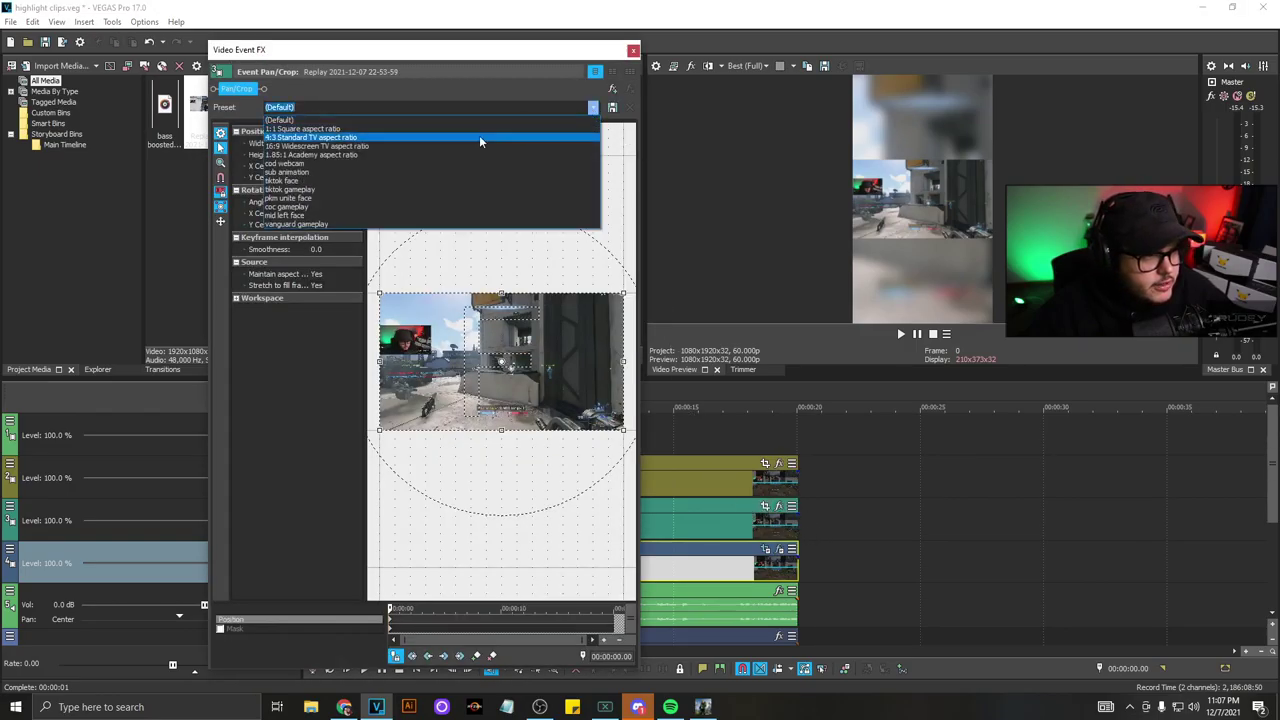
pyautogui.click(323, 226)
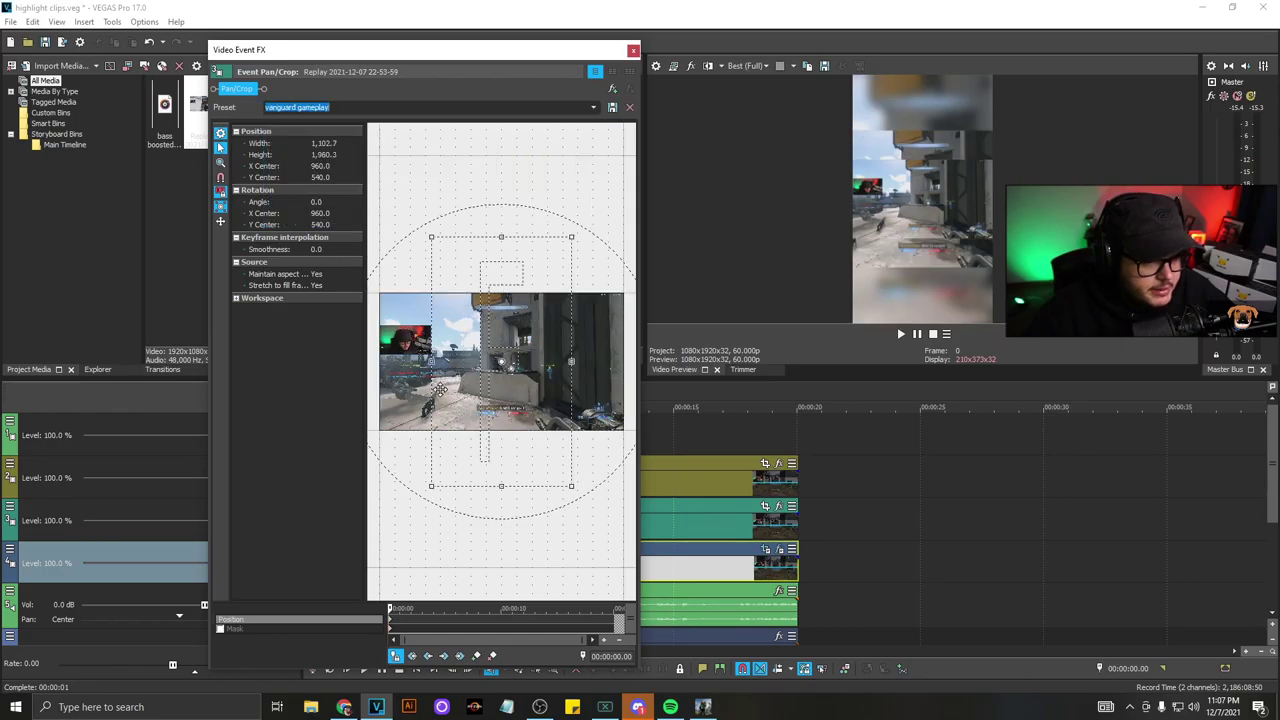
pyautogui.scroll(3, 394, 171)
pyautogui.moveTo(441, 171); pyautogui.dragTo(506, 171)
pyautogui.scroll(8, 486, 289)
pyautogui.scroll(1, 455, 319)
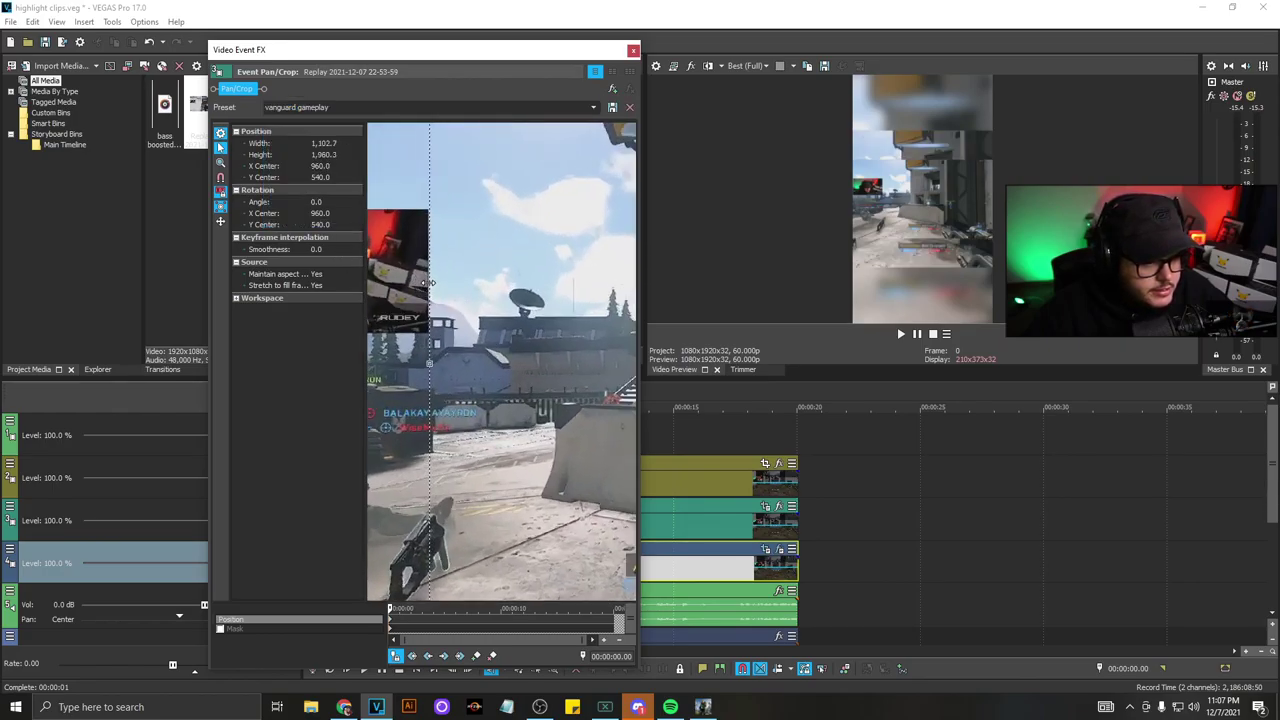
# - Enable the mask on the track 2 Replay copy, apply the mid left face mask preset and nudge the circular mask left around the face
pyautogui.scroll(-5, 430, 283)
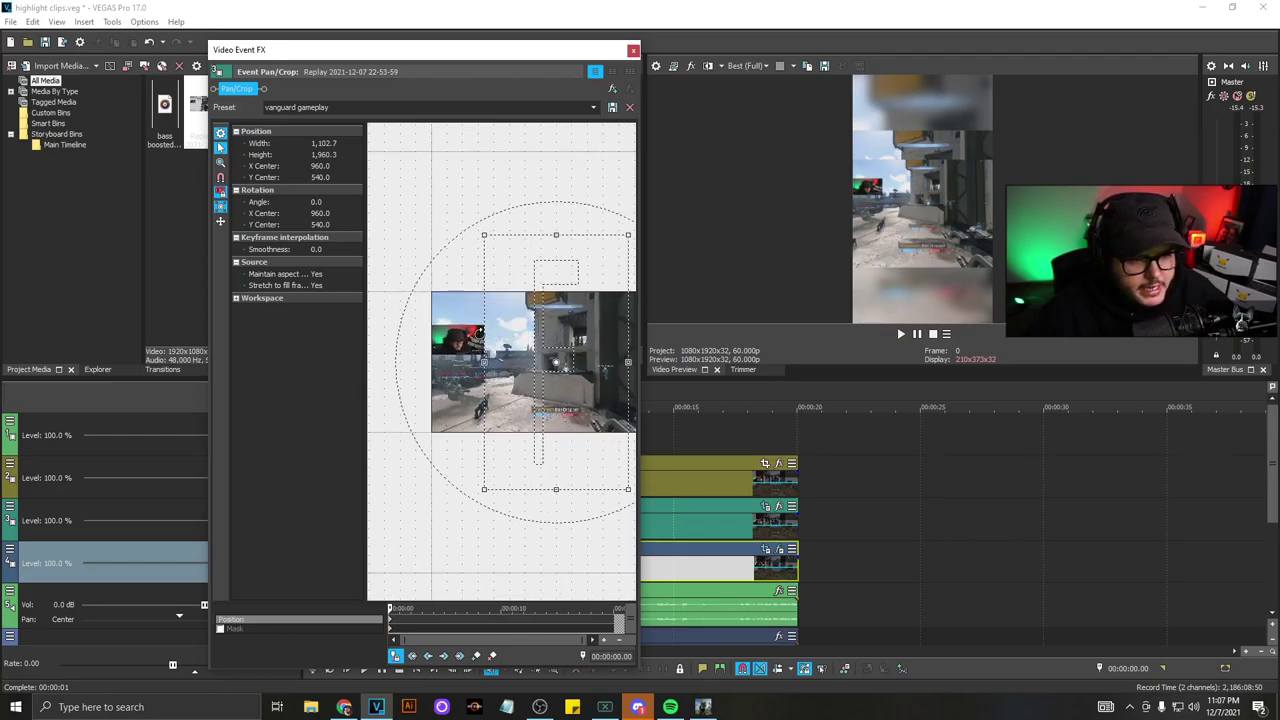
pyautogui.scroll(-3, 490, 341)
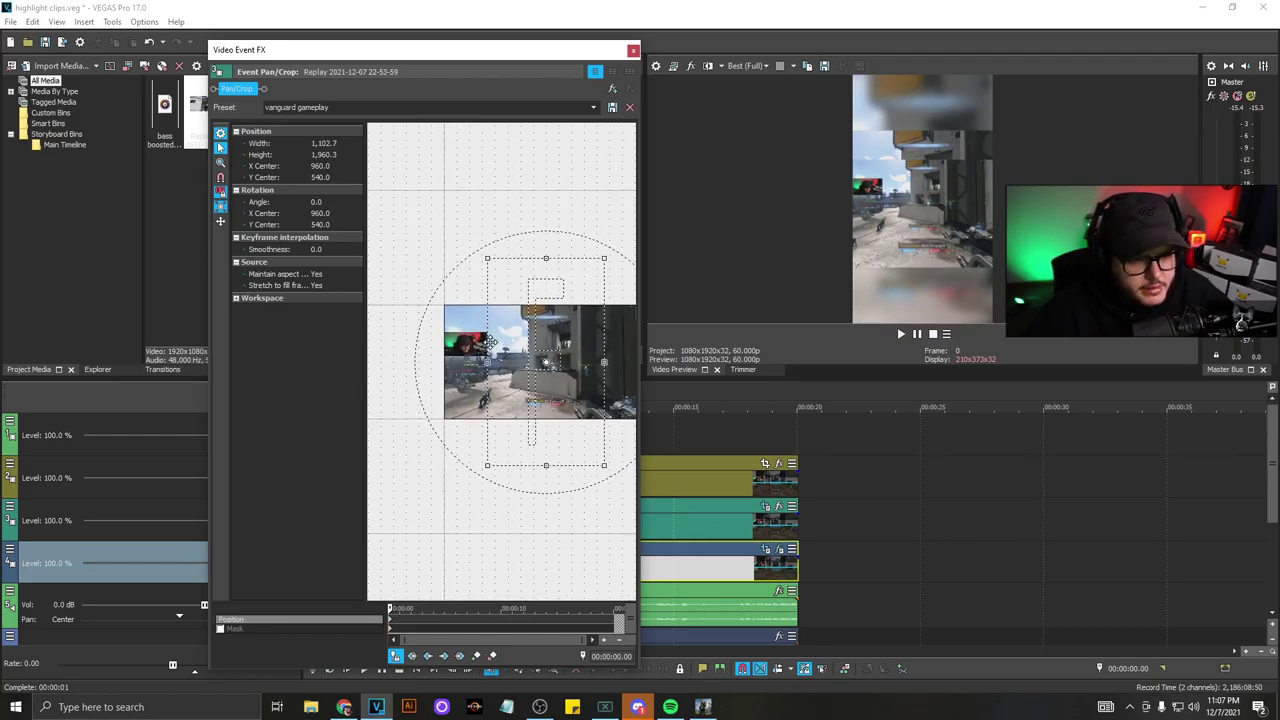
pyautogui.click(765, 463)
pyautogui.click(220, 628)
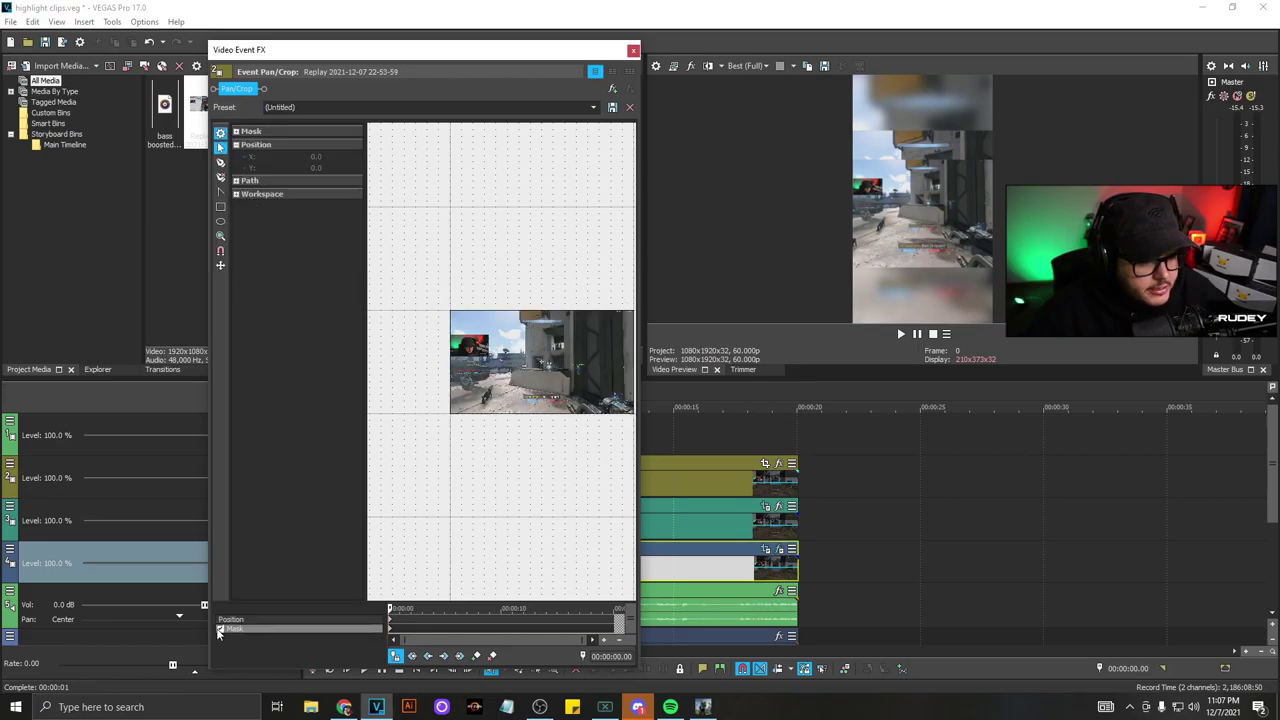
pyautogui.click(593, 107)
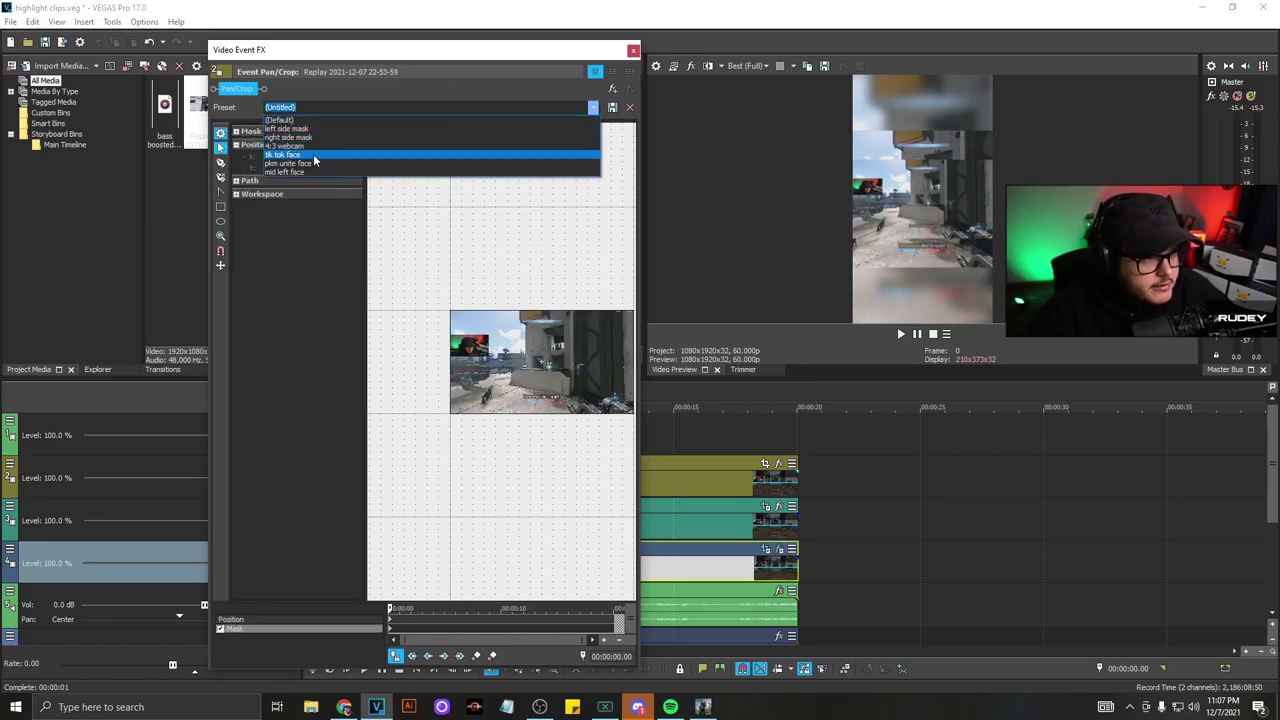
pyautogui.click(300, 172)
pyautogui.scroll(5, 483, 312)
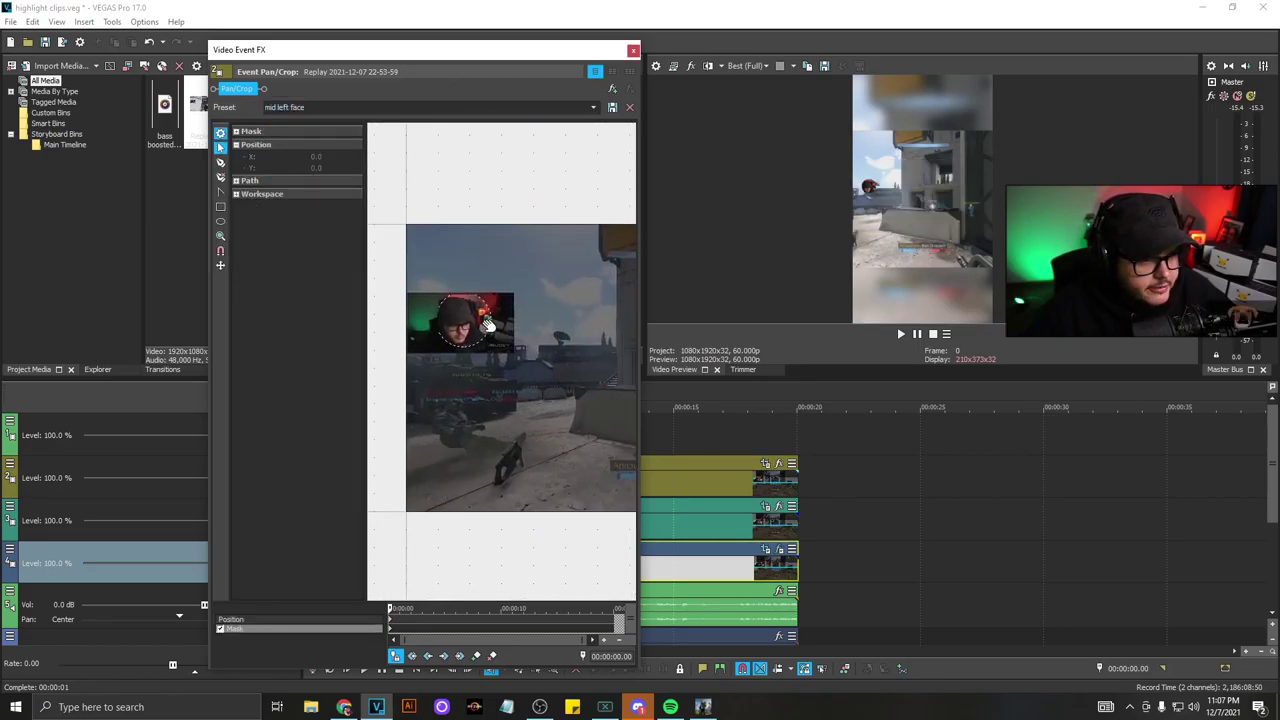
pyautogui.moveTo(495, 328); pyautogui.dragTo(565, 347)
pyautogui.click(548, 307)
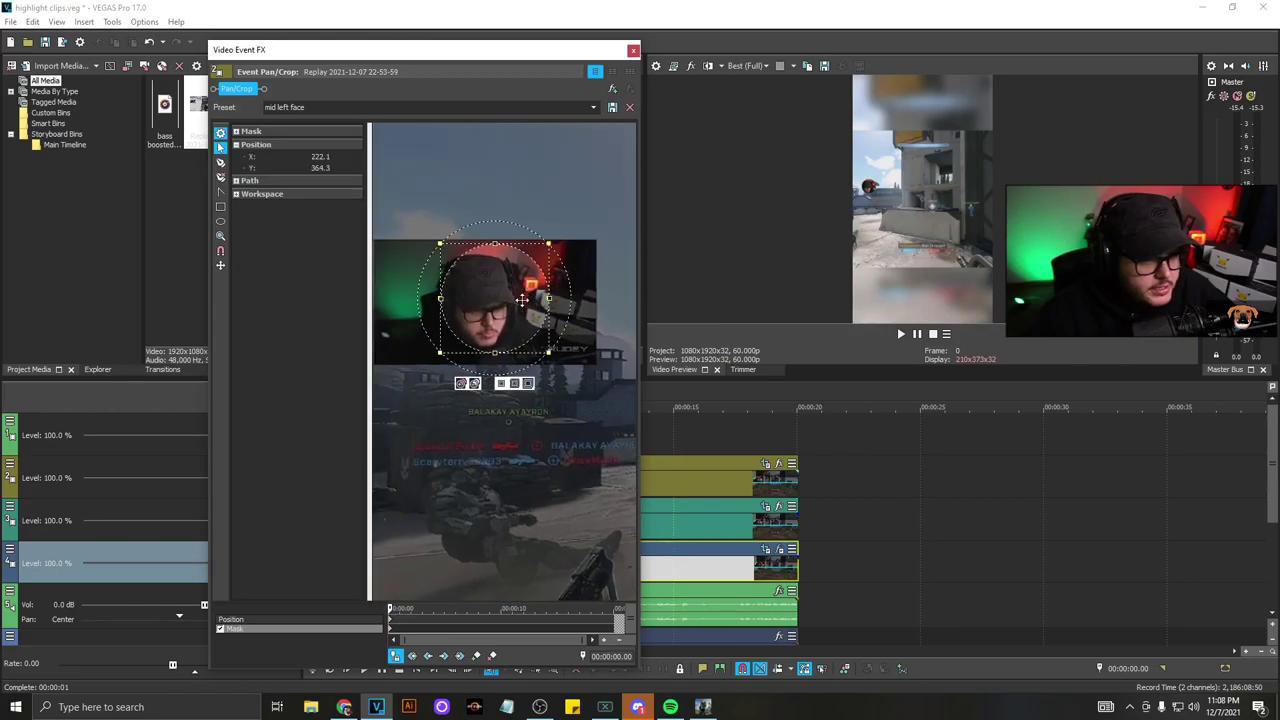
pyautogui.moveTo(522, 301); pyautogui.dragTo(510, 302)
# - Apply the mid left face position preset to the track 2 Replay copy and adjust the crop's center to X 195.9, Y 733.2
pyautogui.click(264, 620)
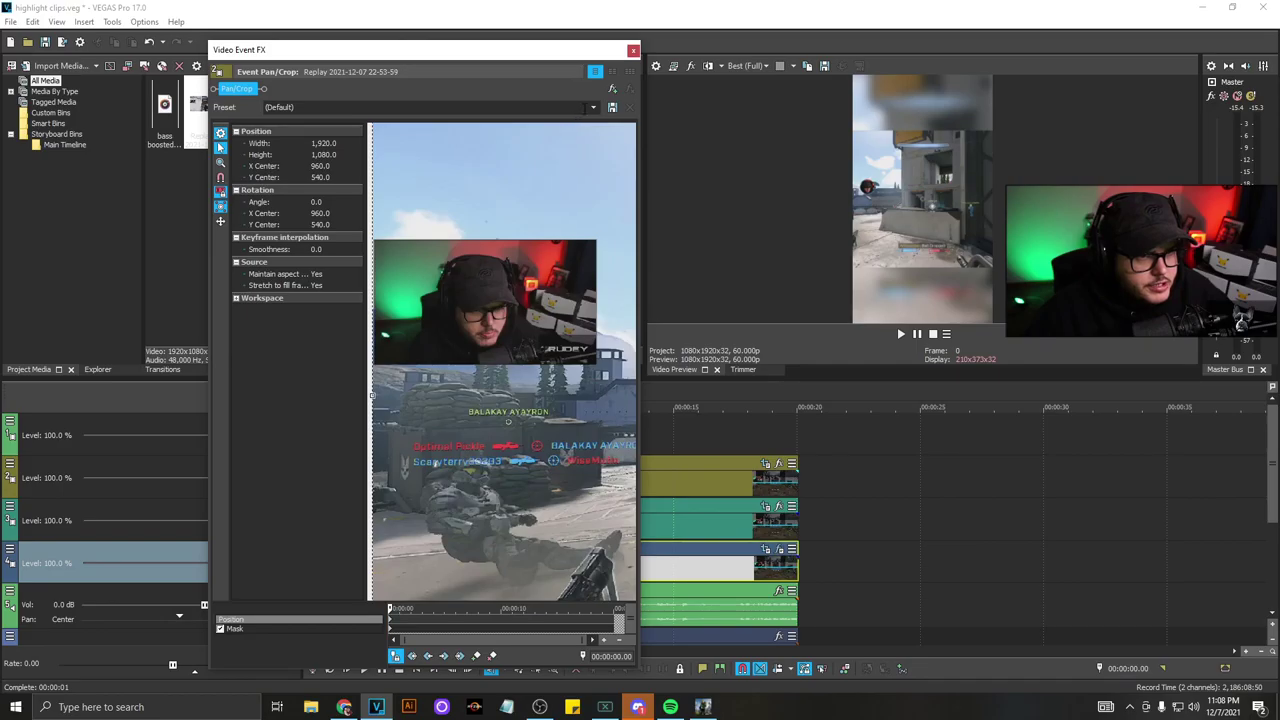
pyautogui.click(593, 107)
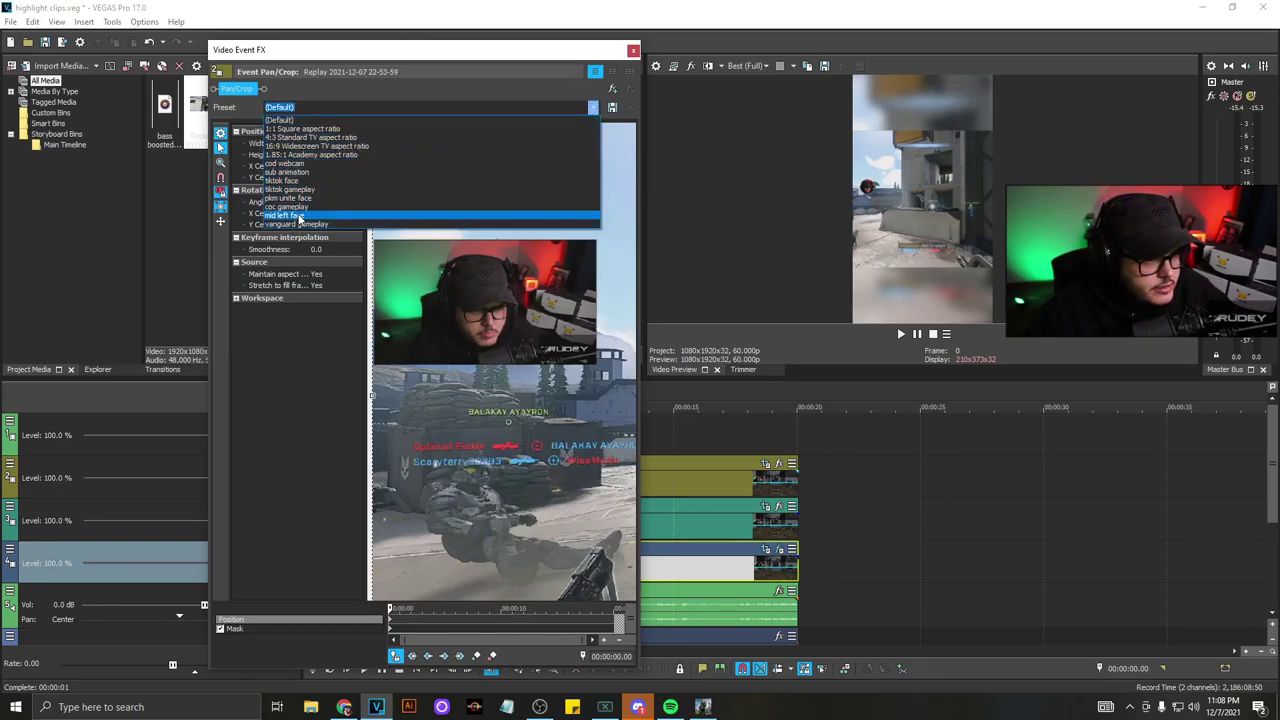
pyautogui.click(300, 216)
pyautogui.click(593, 107)
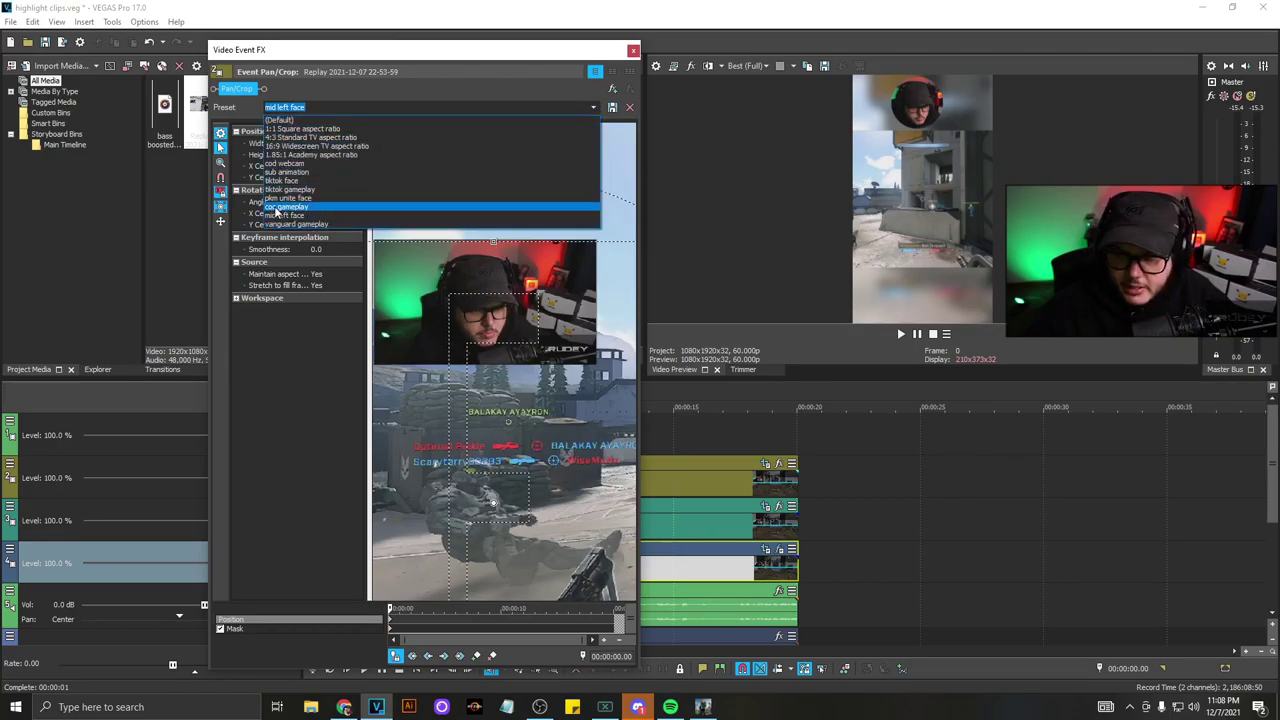
pyautogui.click(630, 53)
pyautogui.moveTo(519, 265); pyautogui.dragTo(506, 262)
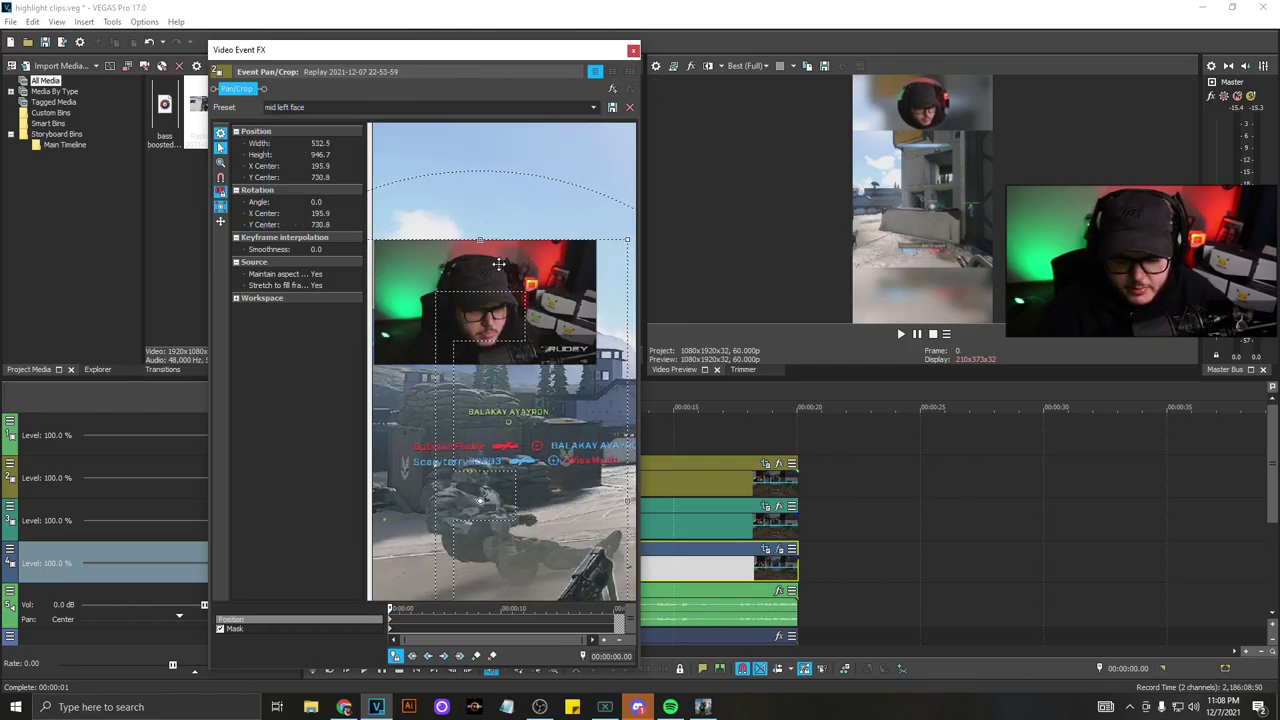
pyautogui.press('Left')
pyautogui.press('Down')
pyautogui.press('Right')
pyautogui.press('Down')
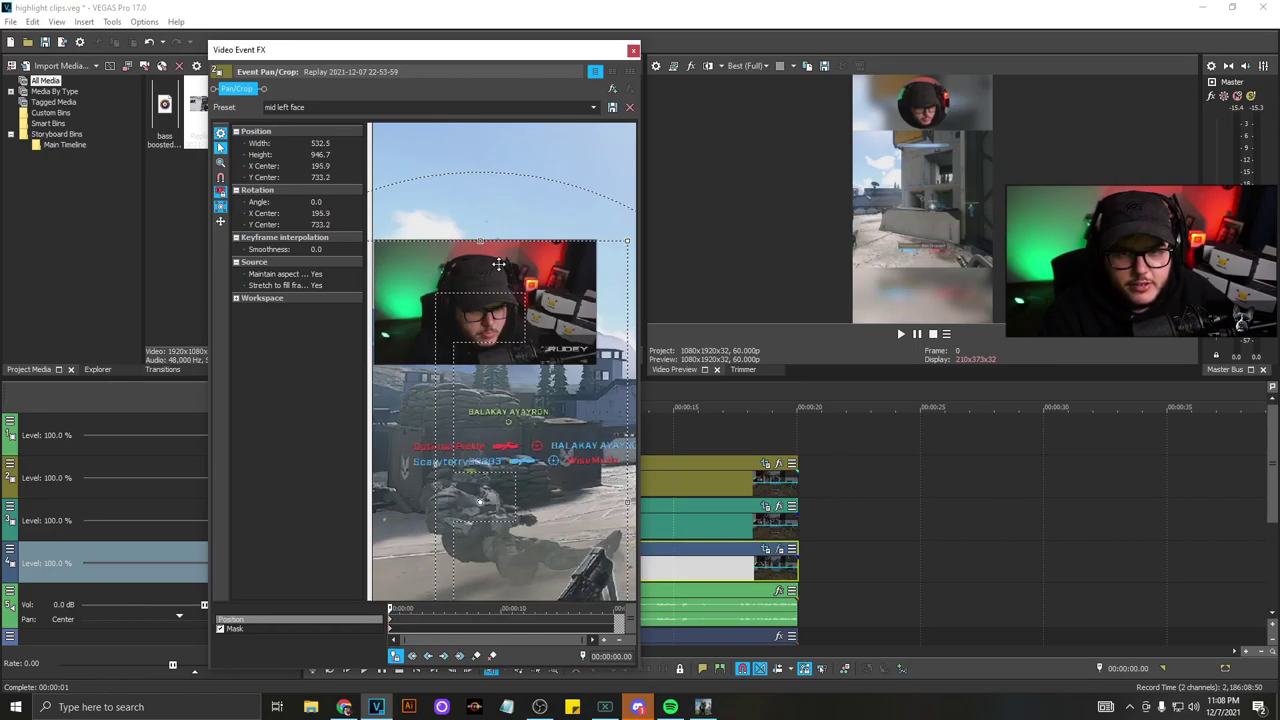
pyautogui.click(633, 50)
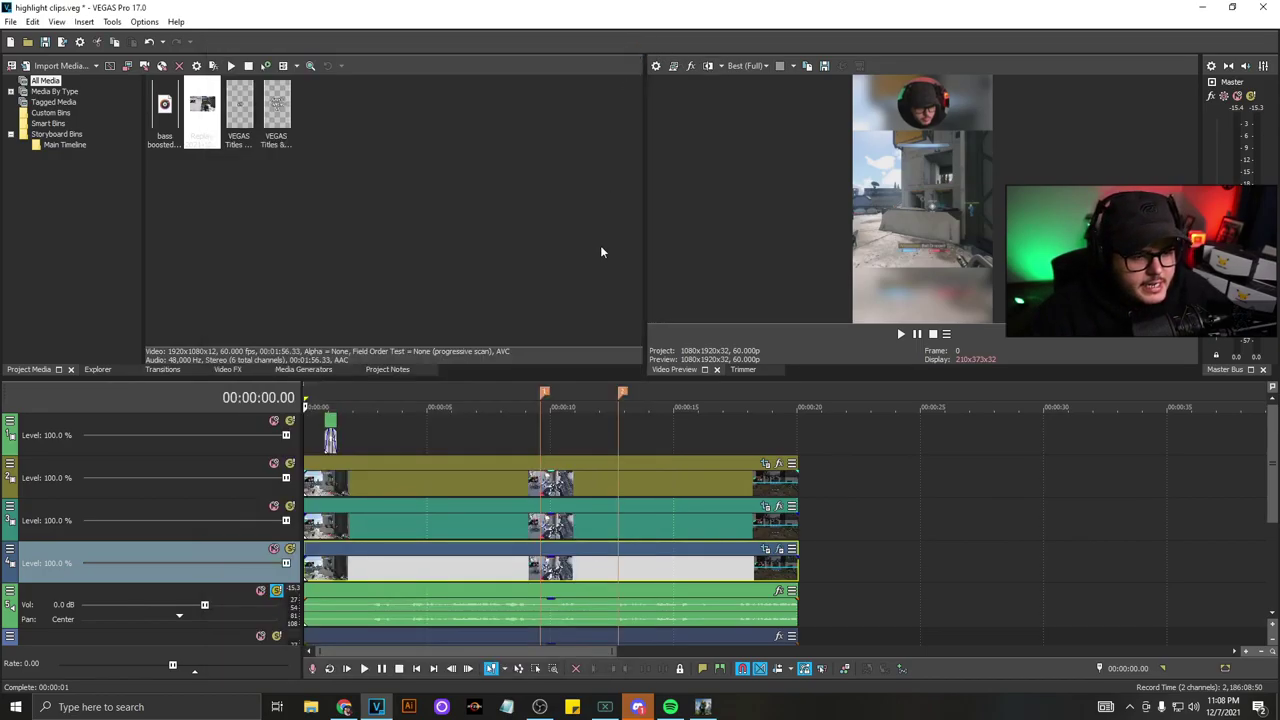
# - Group the Replay clips on tracks 2, 3 and 4 together with their audio event
pyautogui.click(670, 484)
pyautogui.click(700, 525)
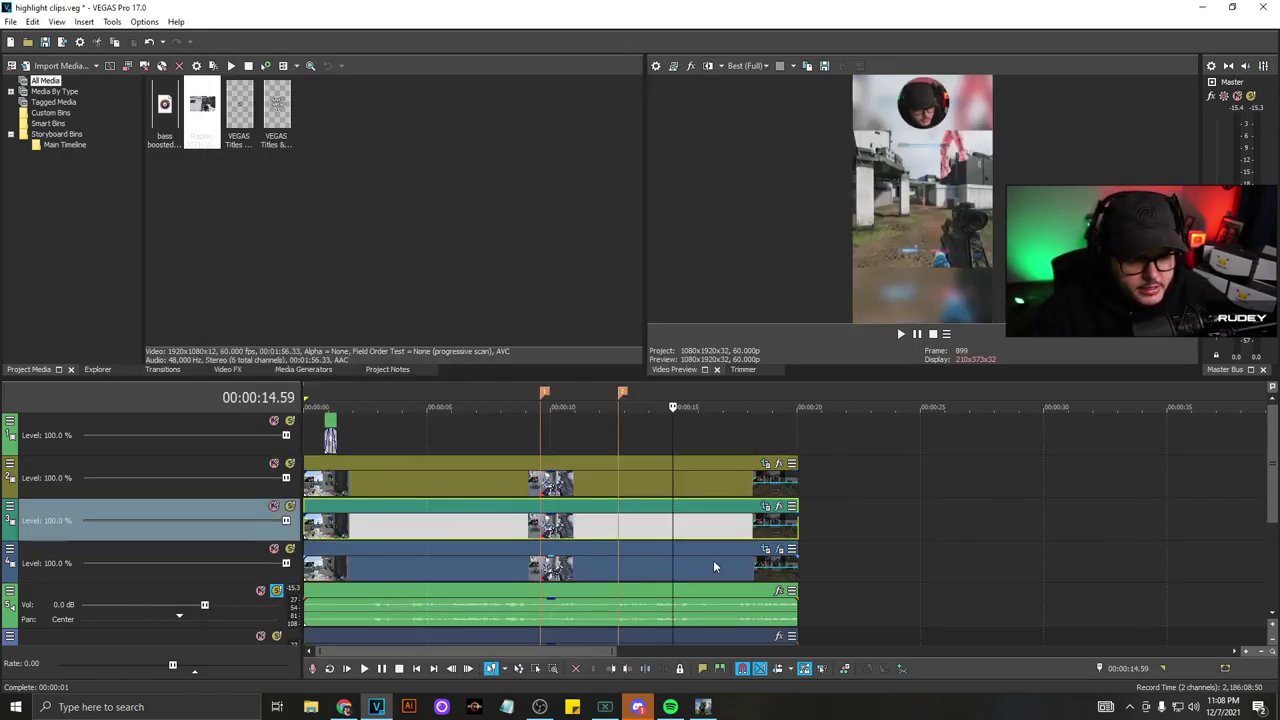
pyautogui.click(708, 490)
pyautogui.keyDown('ctrl'); pyautogui.click(718, 525); pyautogui.keyUp('ctrl')
pyautogui.keyDown('ctrl'); pyautogui.click(726, 568); pyautogui.keyUp('ctrl')
pyautogui.keyDown('ctrl'); pyautogui.click(725, 608); pyautogui.keyUp('ctrl')
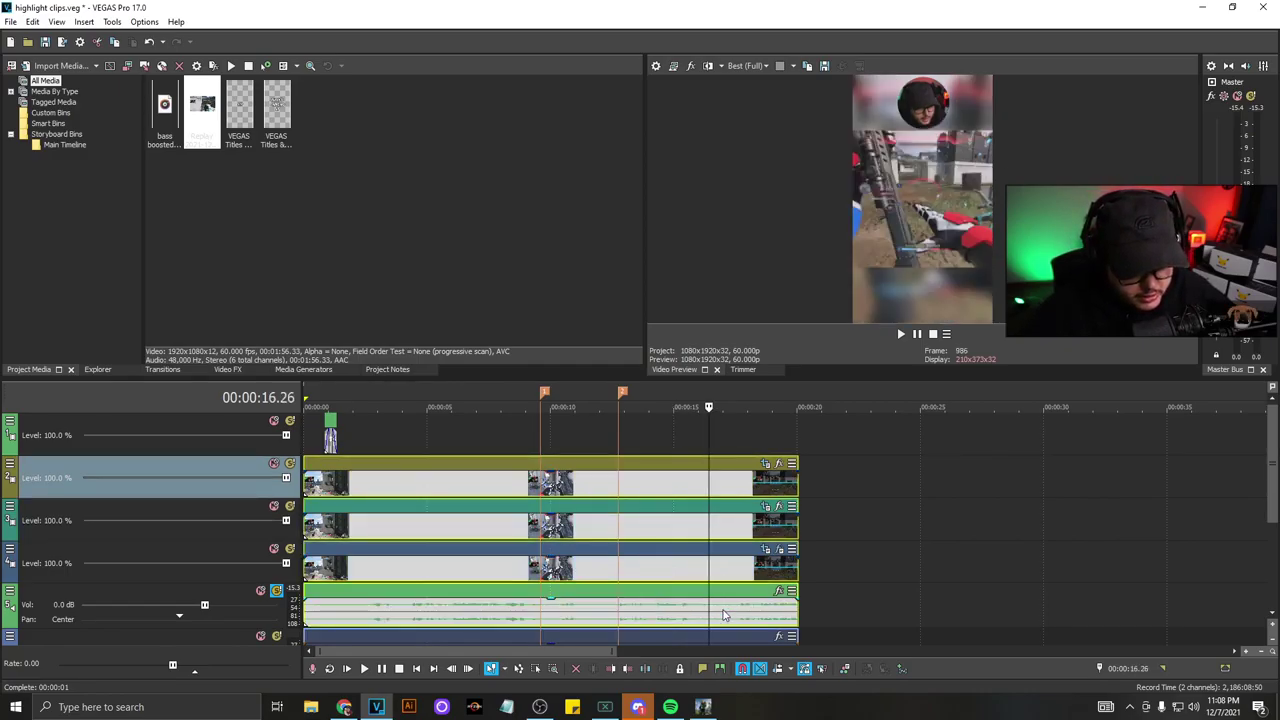
# - Cut the section between markers 1 and 2 out of the grouped Replay clips and close the gap
pyautogui.click(541, 572)
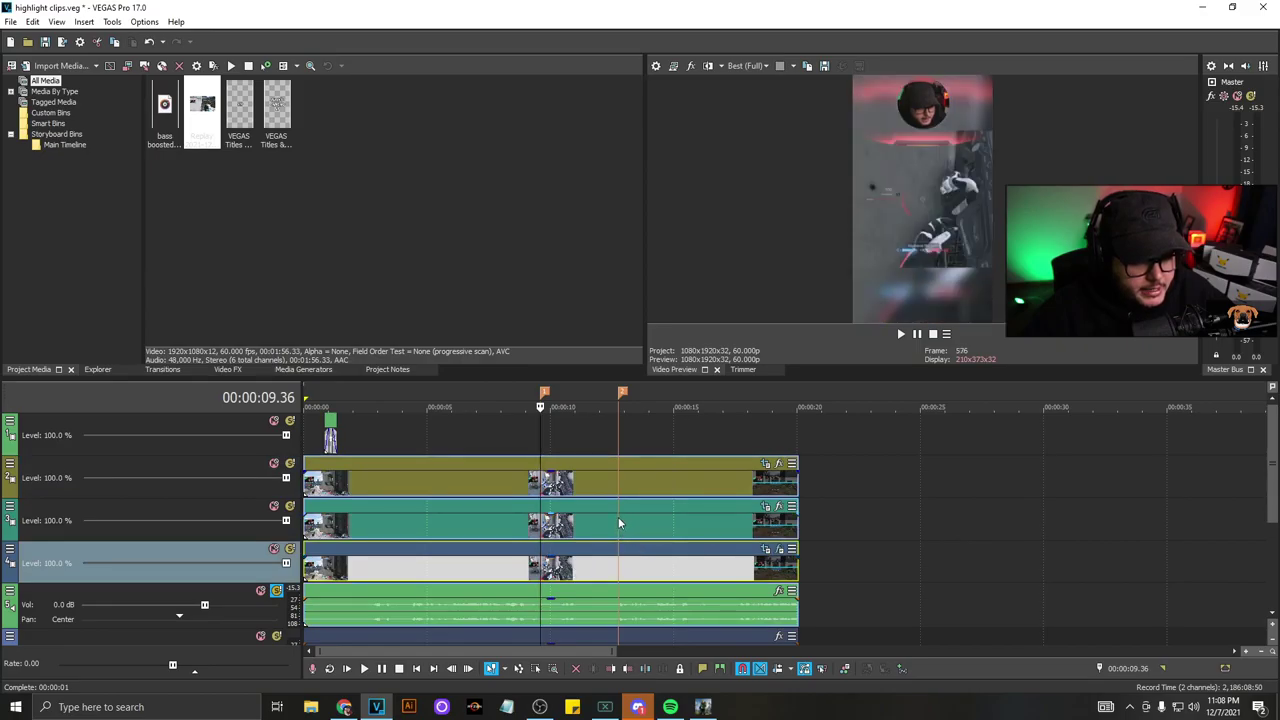
pyautogui.press('s')
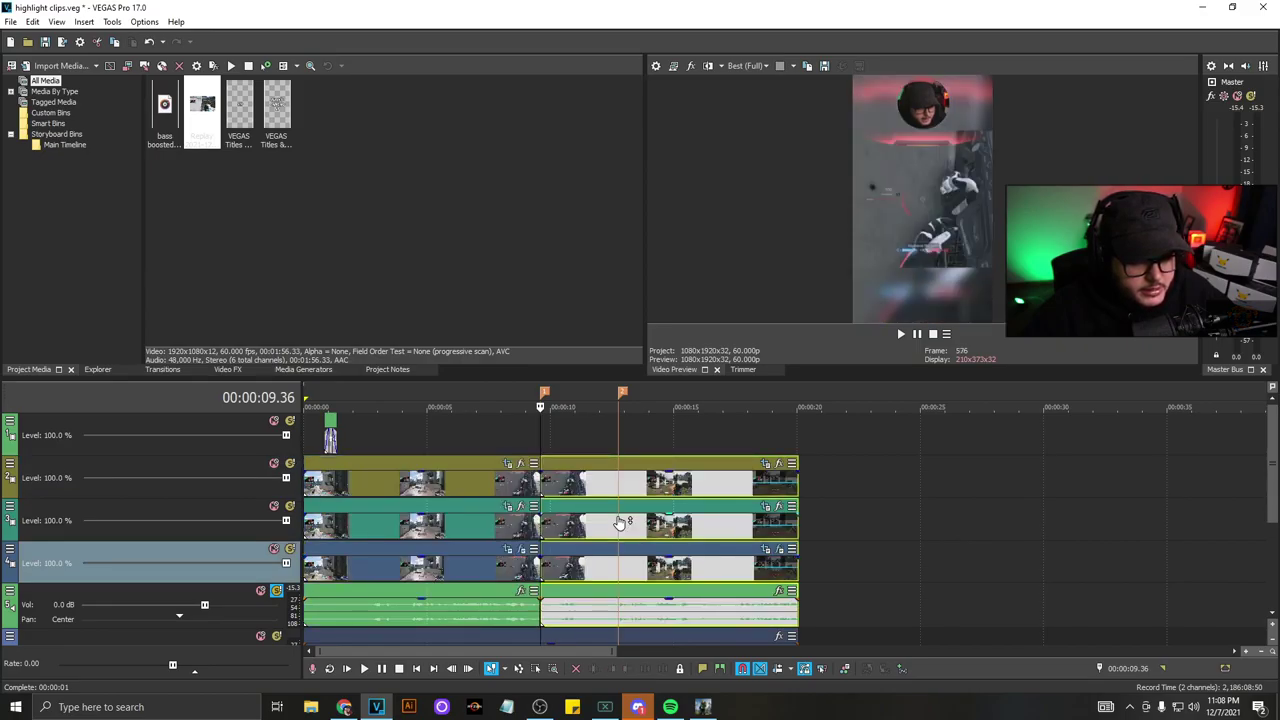
pyautogui.click(618, 522)
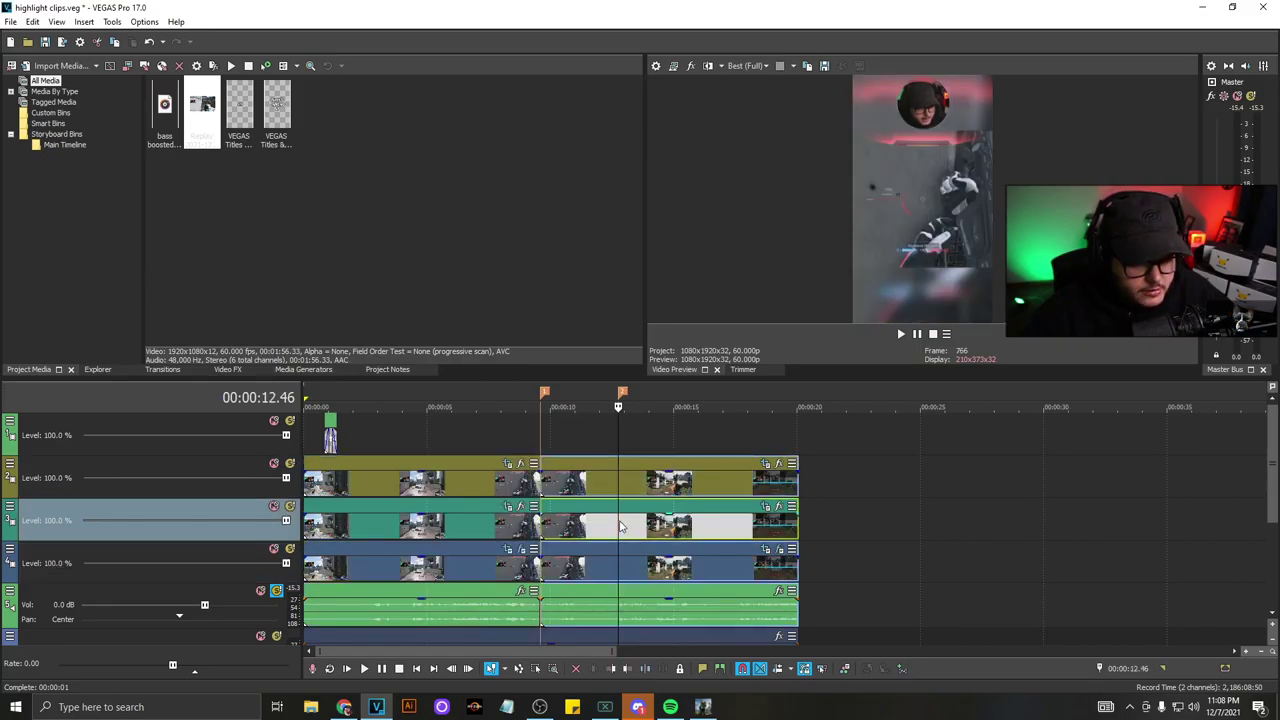
pyautogui.press('s')
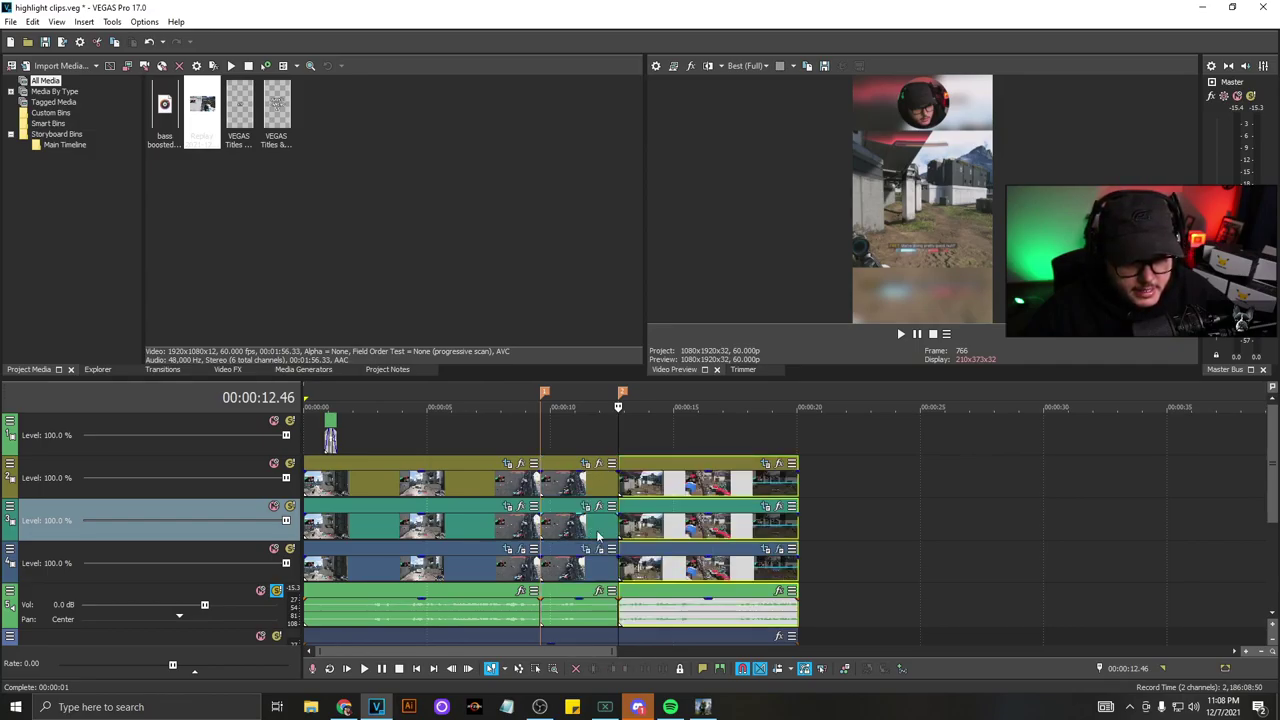
pyautogui.click(597, 530)
pyautogui.press('Delete')
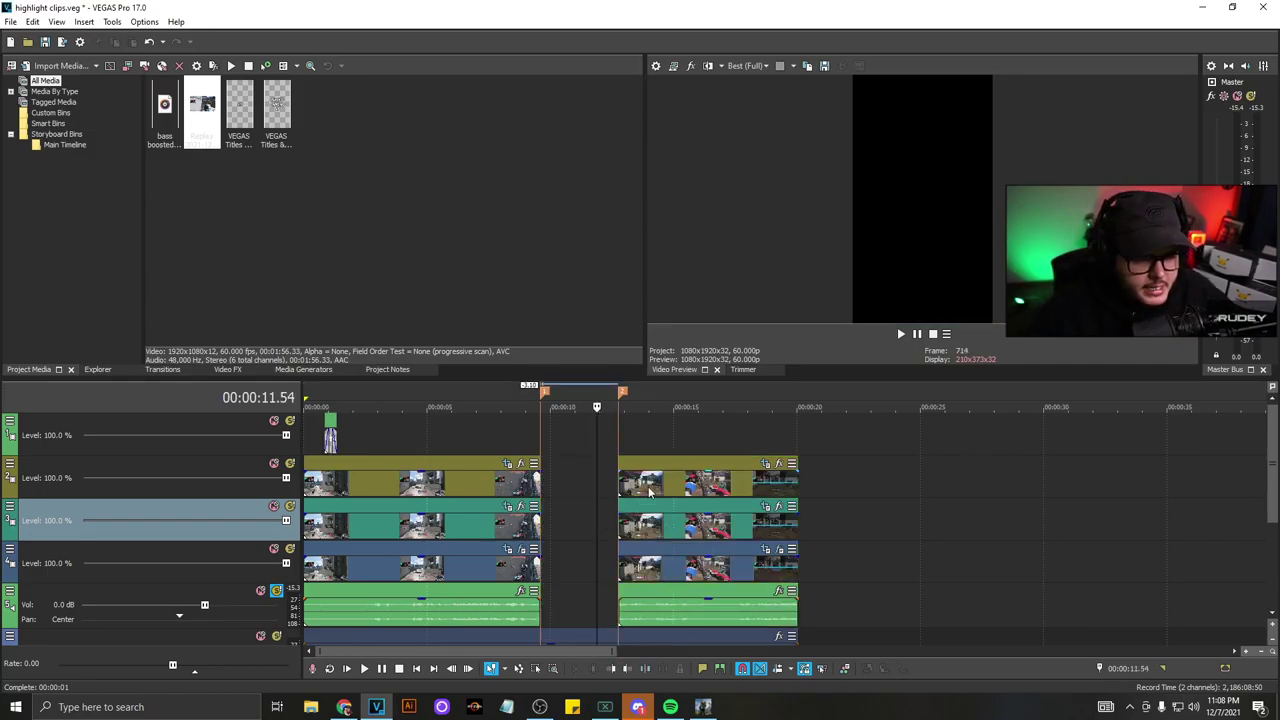
pyautogui.moveTo(648, 490); pyautogui.dragTo(585, 495)
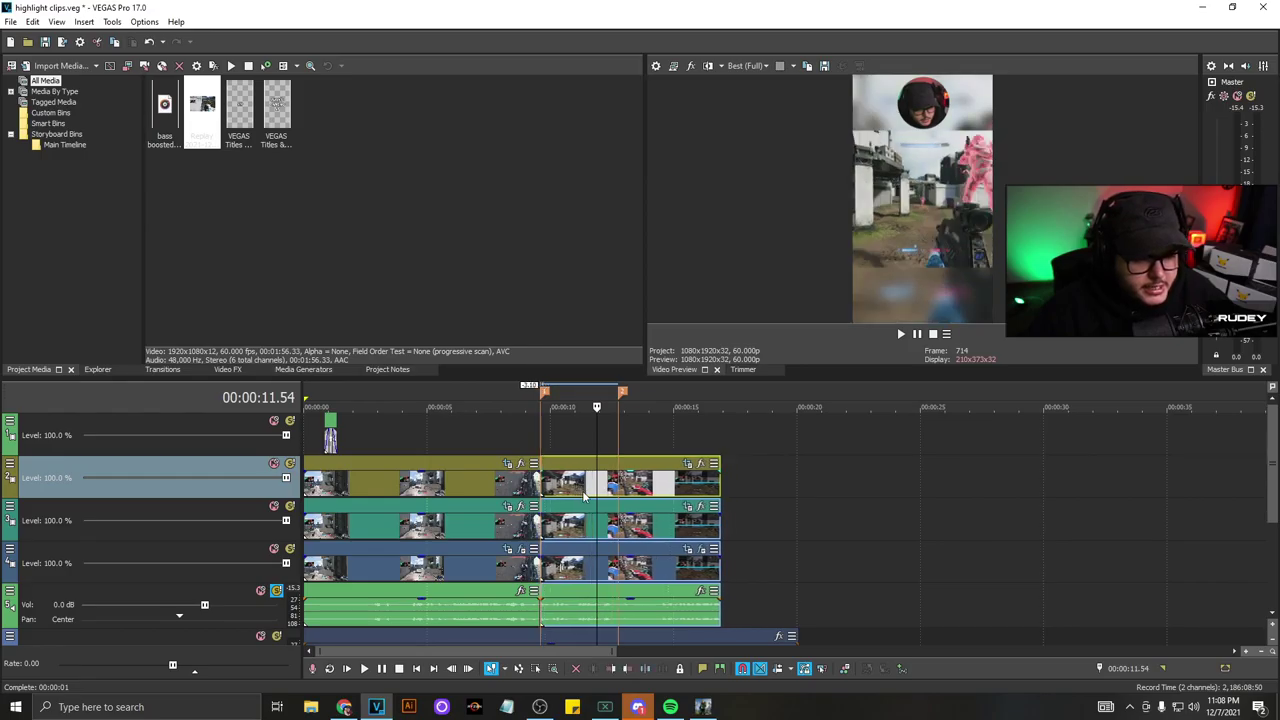
# - Replace the text of the title clip on track 1 with "BEST DOUBLE KILL EVER?!", broken onto a second line after DOUBLE
pyautogui.click(324, 475)
pyautogui.scroll(3, 372, 470)
pyautogui.click(411, 446)
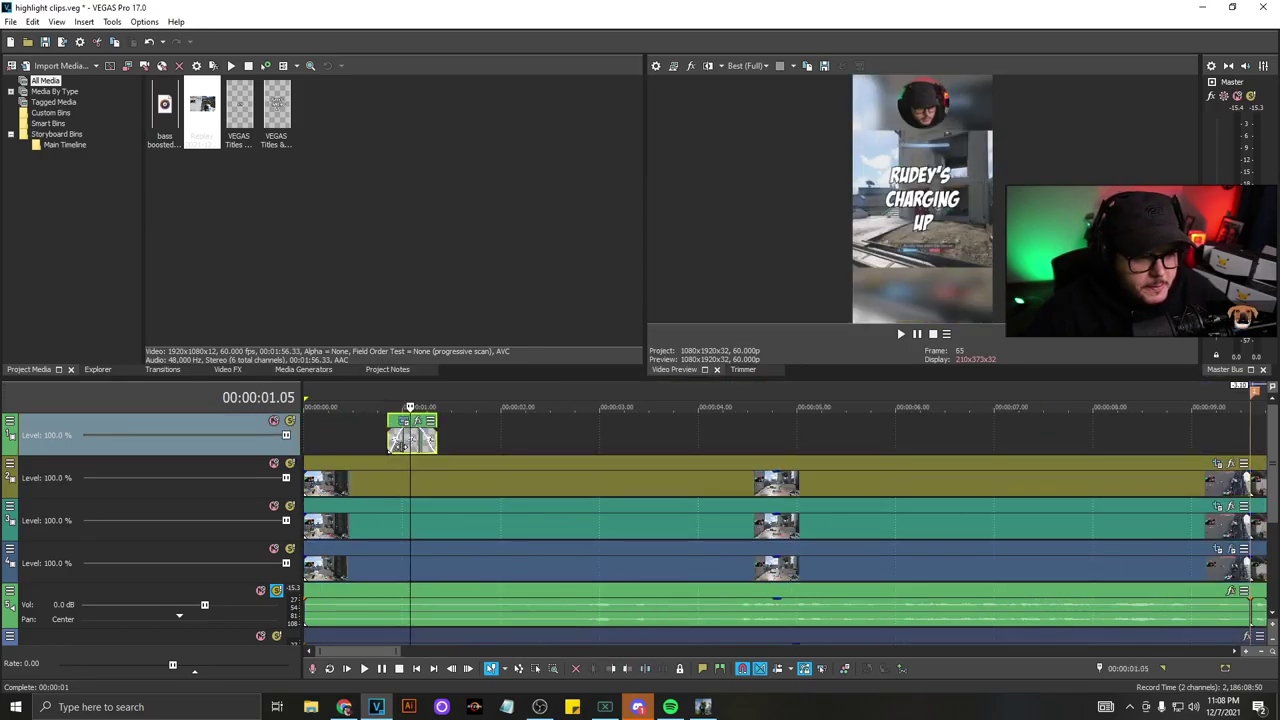
pyautogui.click(436, 438)
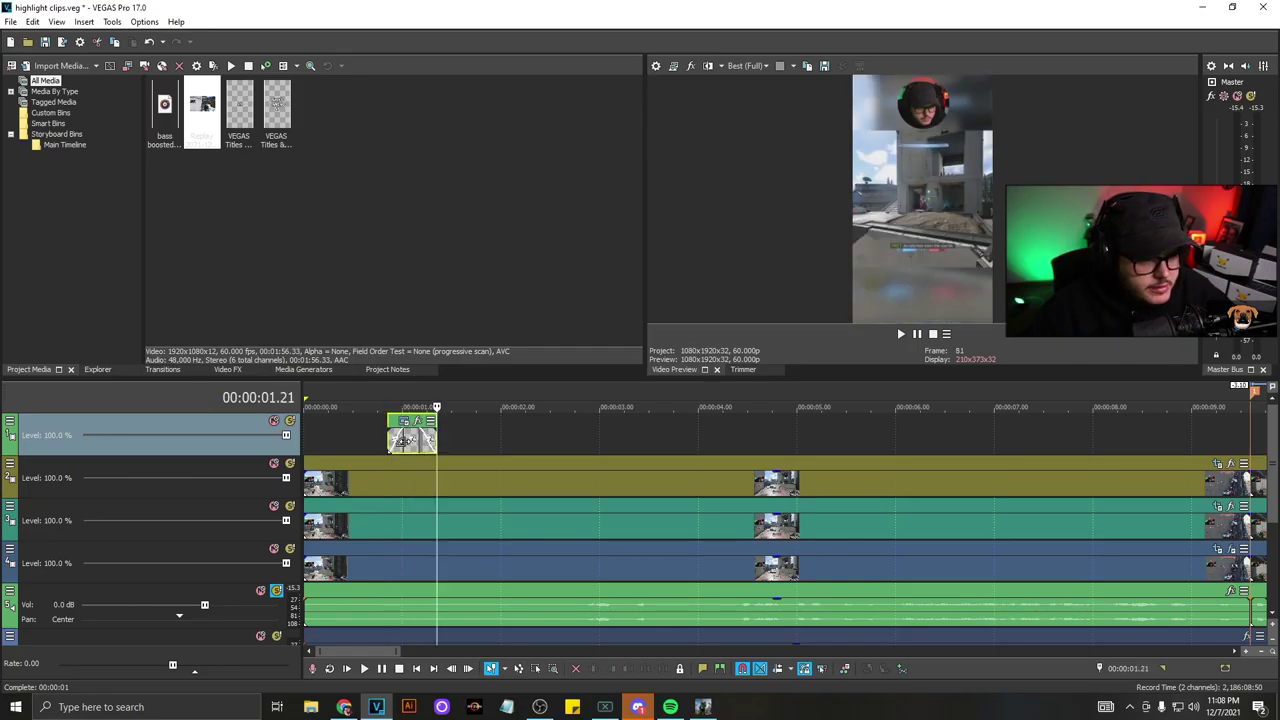
pyautogui.click(414, 450)
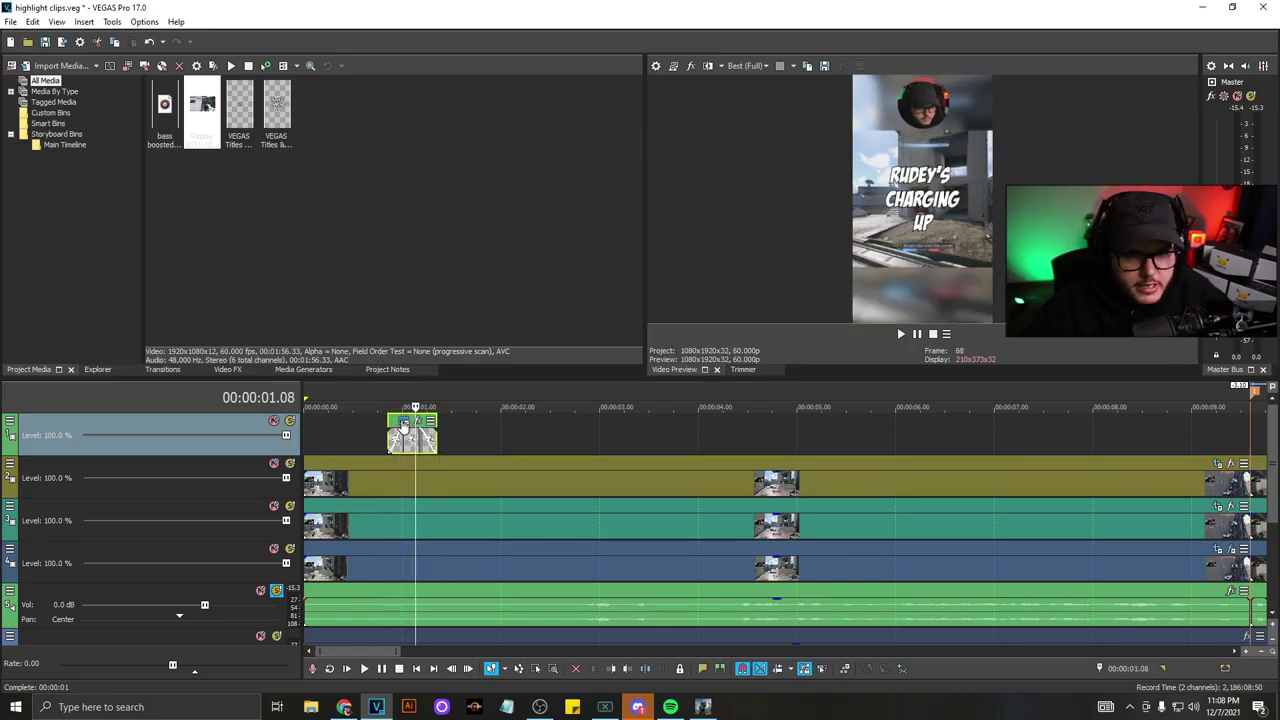
pyautogui.click(402, 427)
pyautogui.moveTo(356, 214); pyautogui.dragTo(256, 172)
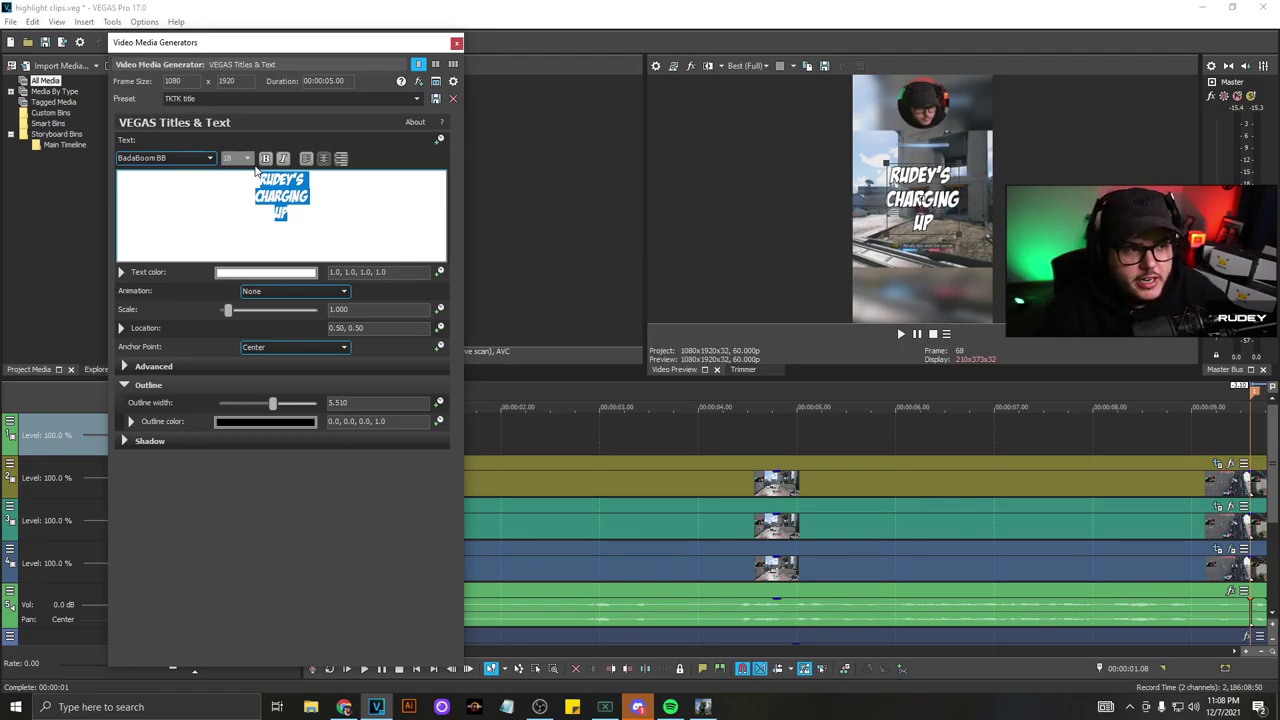
pyautogui.write('BEST ')
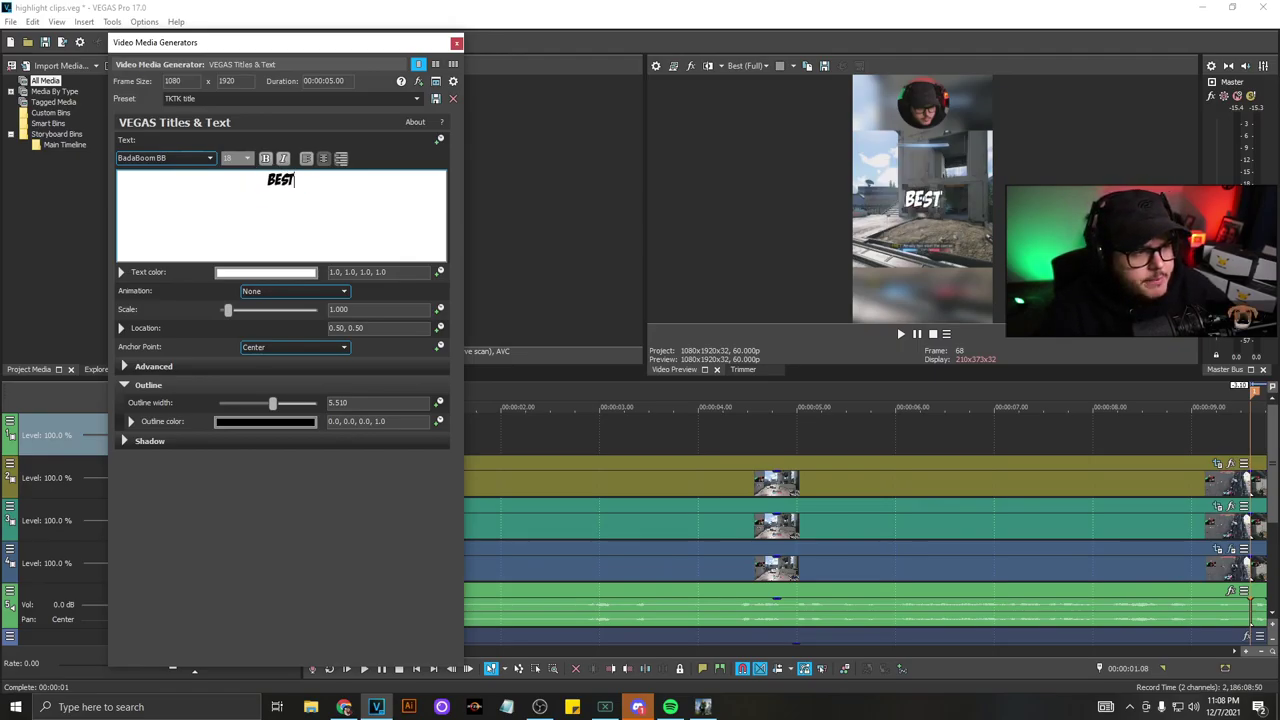
pyautogui.write('DOU')
pyautogui.press('BackSpace')
pyautogui.press('BackSpace')
pyautogui.press('BackSpace')
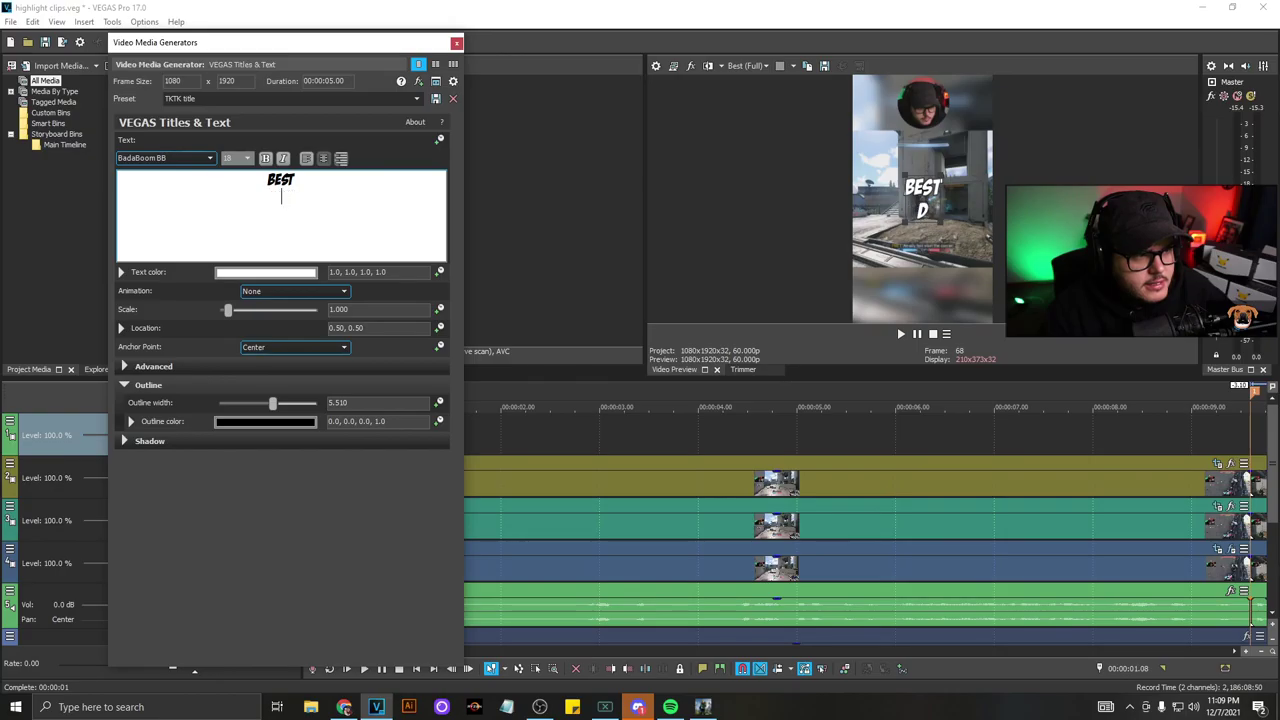
pyautogui.write('DOUBL')
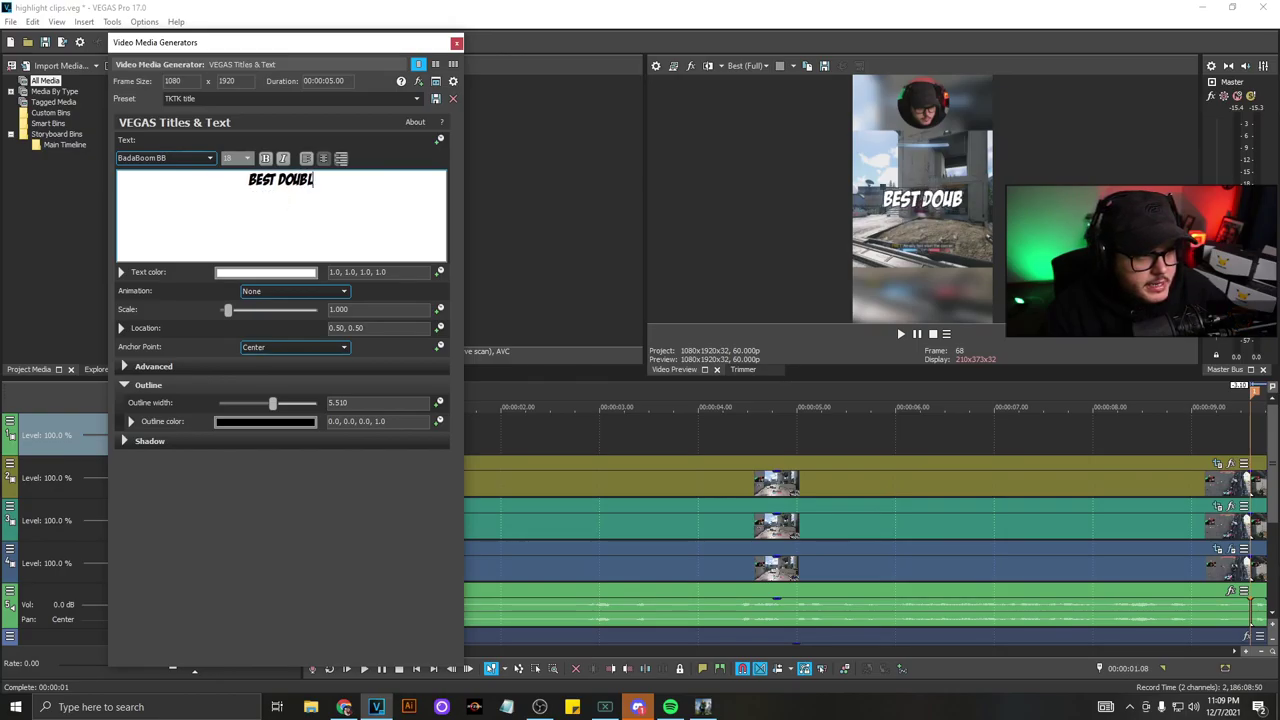
pyautogui.write('E')
pyautogui.press('Return')
pyautogui.write('KILL EVER?!')
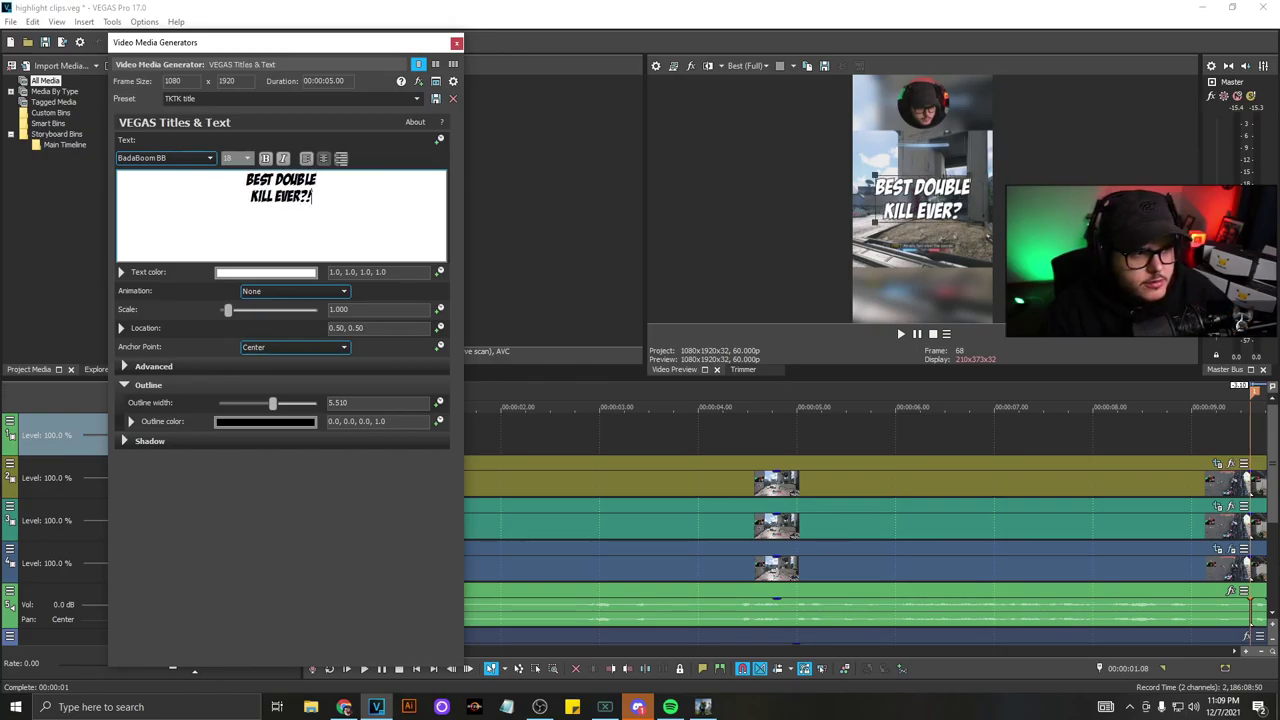
pyautogui.click(456, 44)
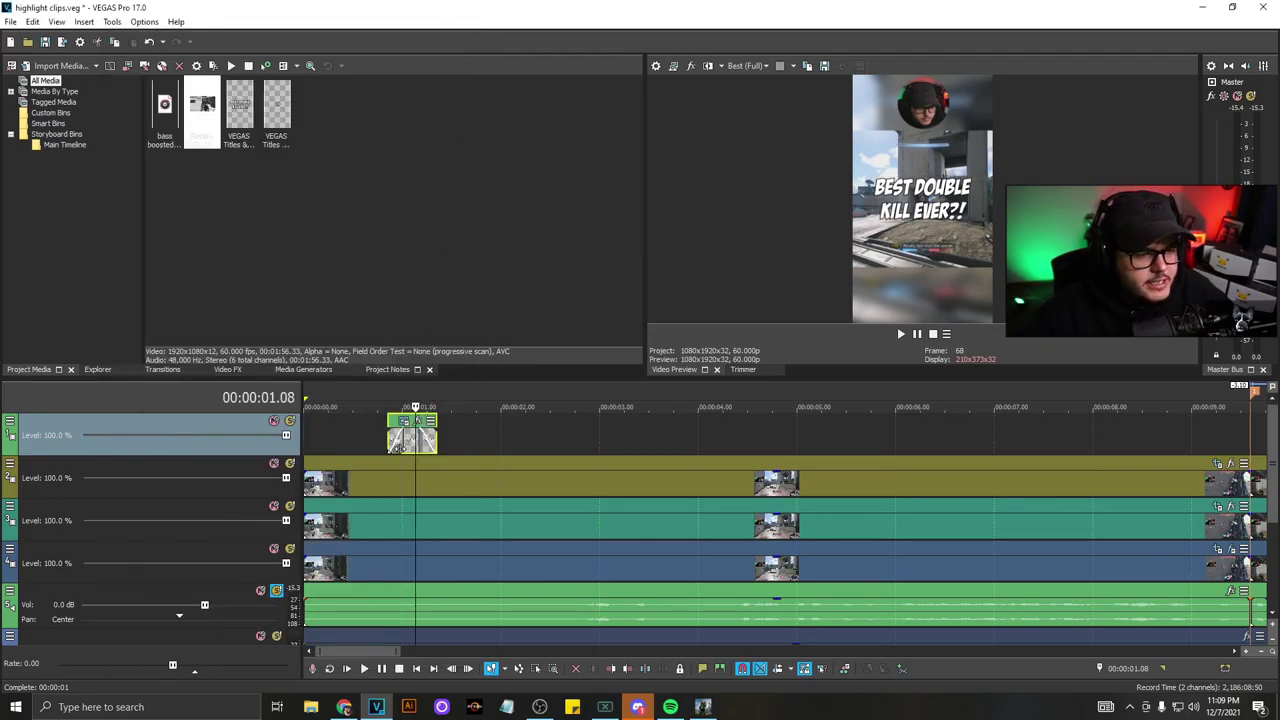
# - Play back the timeline from just before the title clip to preview the title over the video
pyautogui.click(368, 434)
pyautogui.press('space')
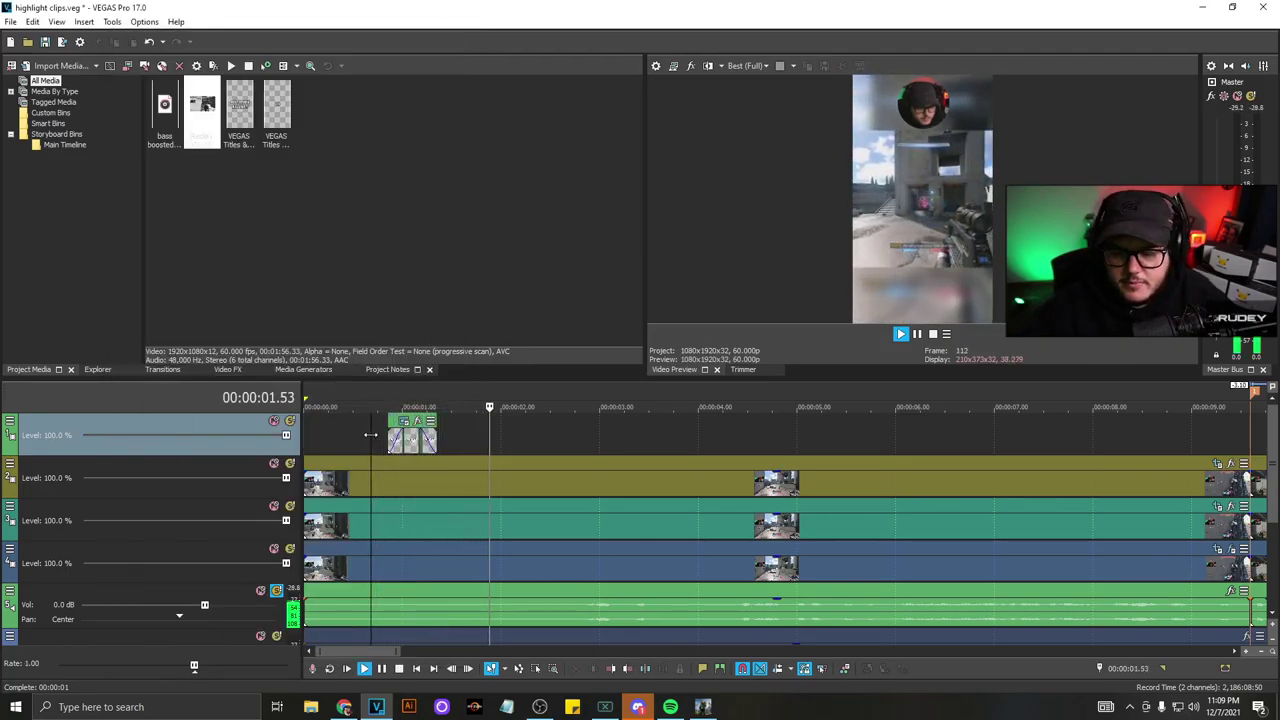
pyautogui.press('space')
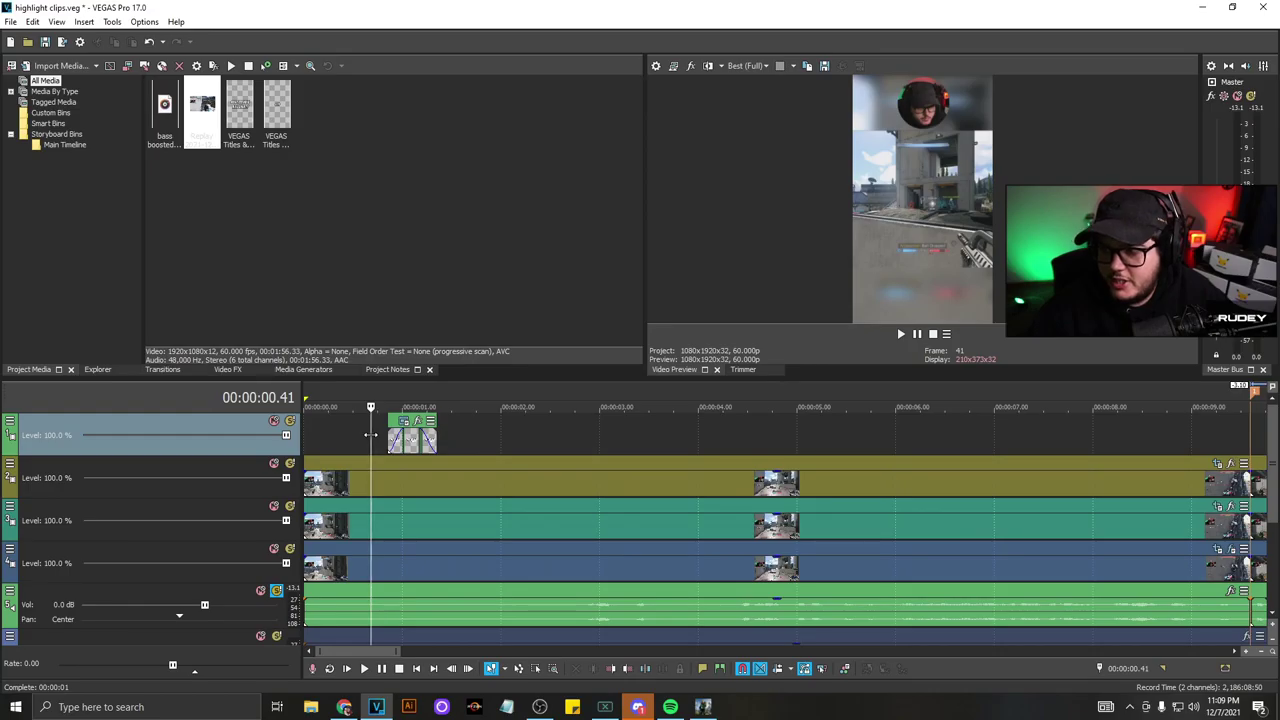
# - Set the time selection from the timeline's start to the end of the Replay clips at 00:00:16.54
pyautogui.scroll(-5, 603, 533)
pyautogui.doubleClick(518, 489)
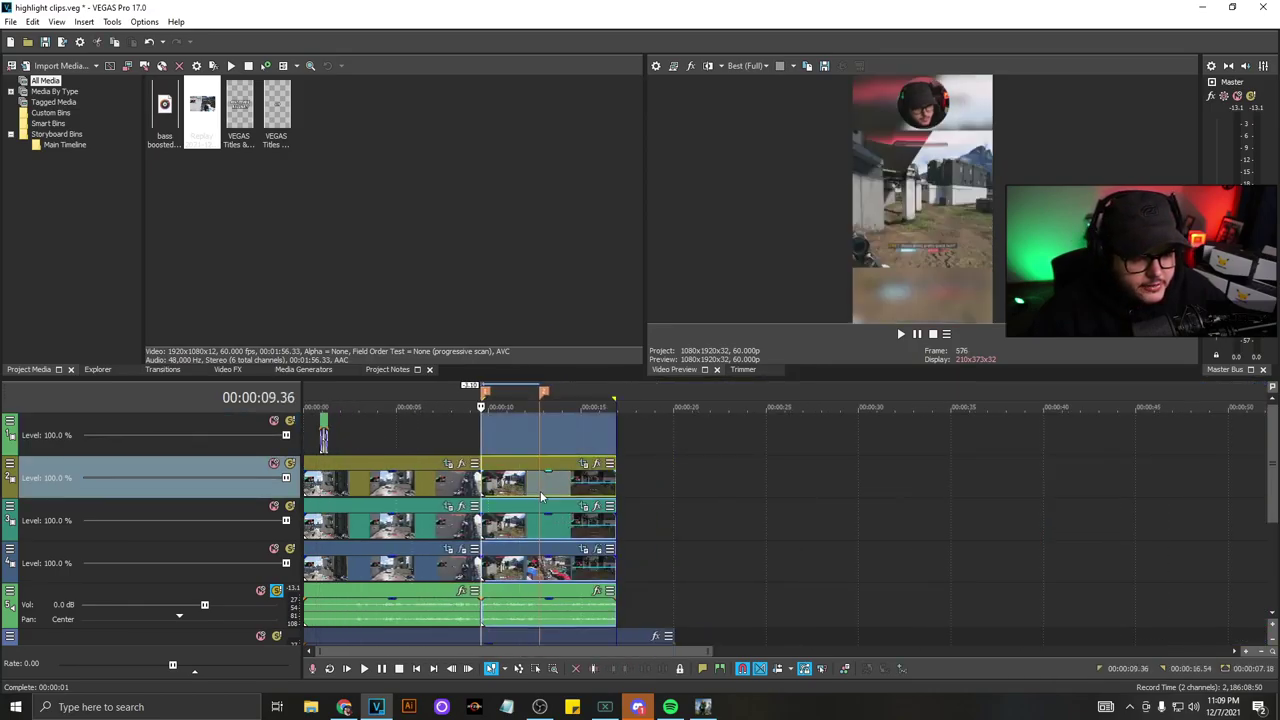
pyautogui.doubleClick(434, 491)
pyautogui.click(434, 495)
pyautogui.doubleClick(505, 482)
pyautogui.click(505, 480)
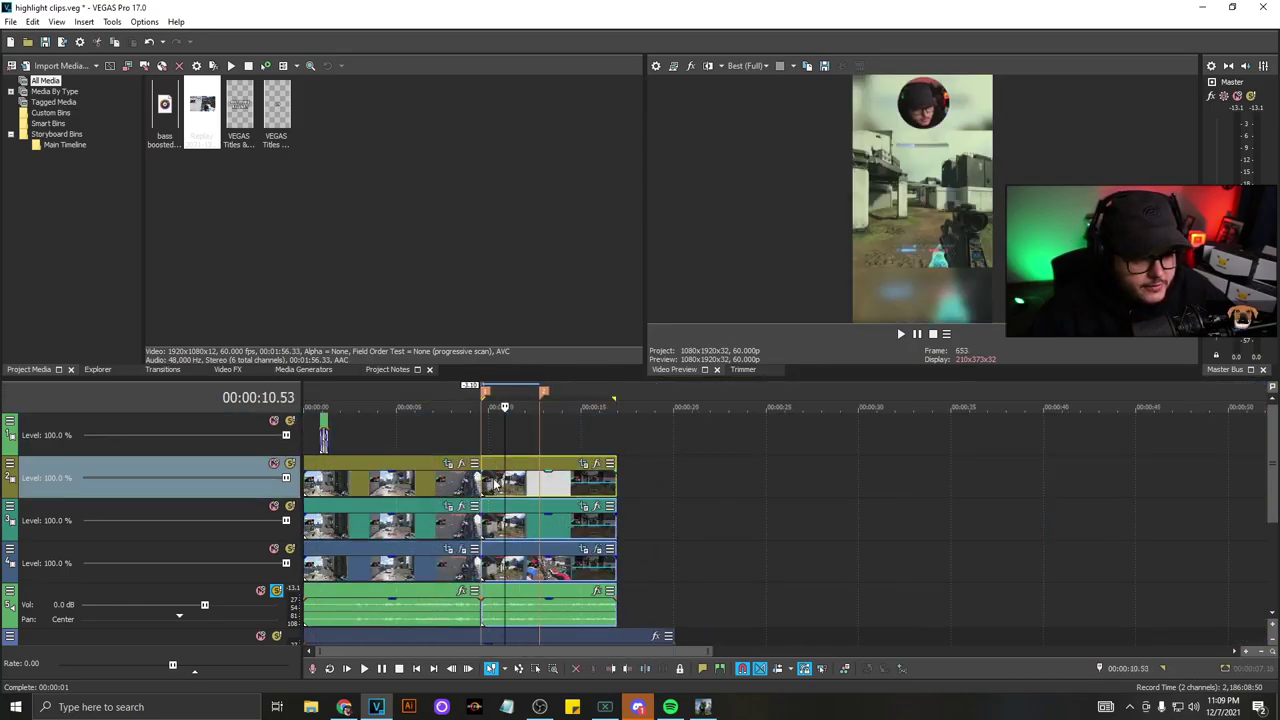
pyautogui.doubleClick(495, 480)
pyautogui.doubleClick(516, 446)
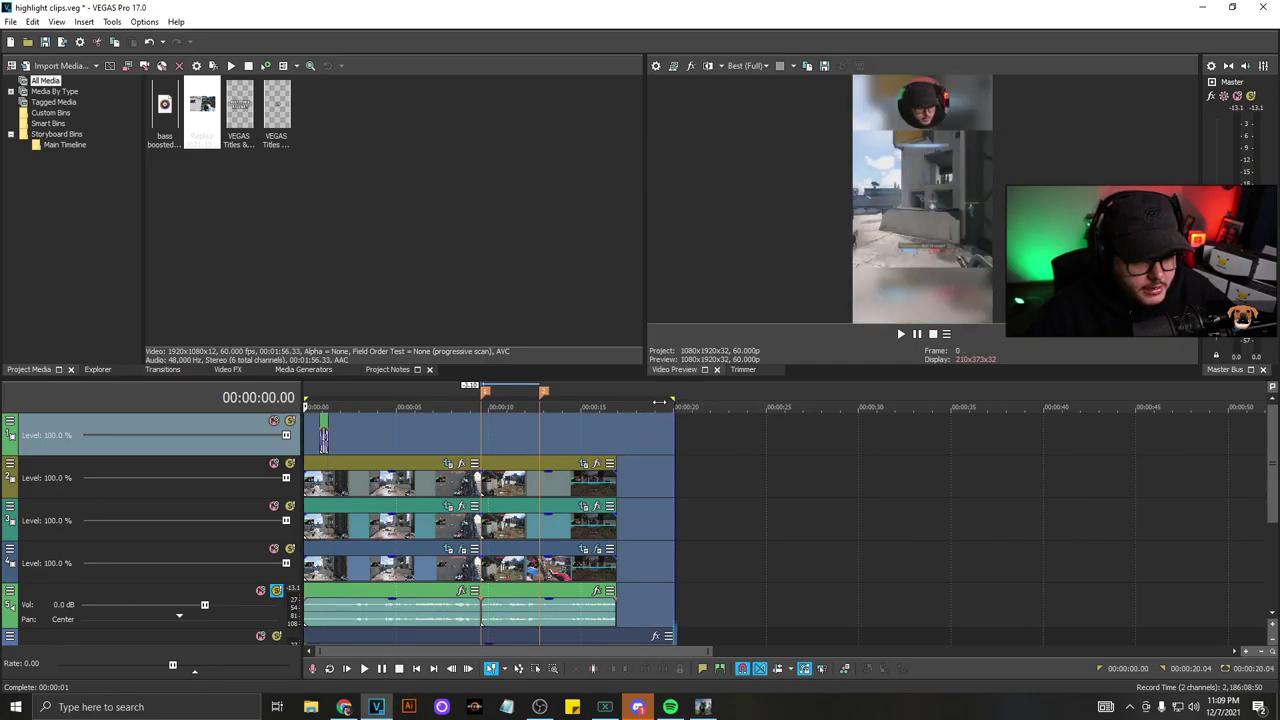
pyautogui.moveTo(674, 401); pyautogui.dragTo(615, 407)
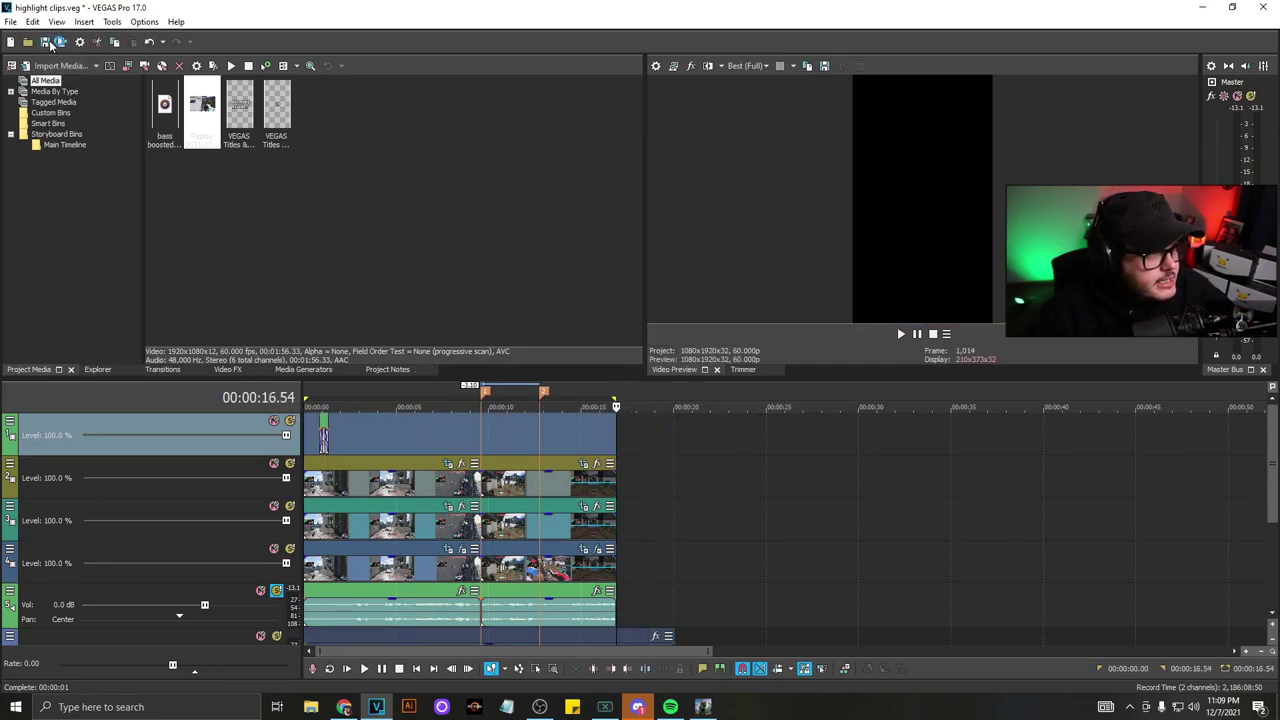
# - Save the project and render the selection as "halo double kill" with the MAGIX AVC/AAC MP4 iphone render template
pyautogui.click(45, 44)
pyautogui.click(10, 21)
pyautogui.click(75, 123)
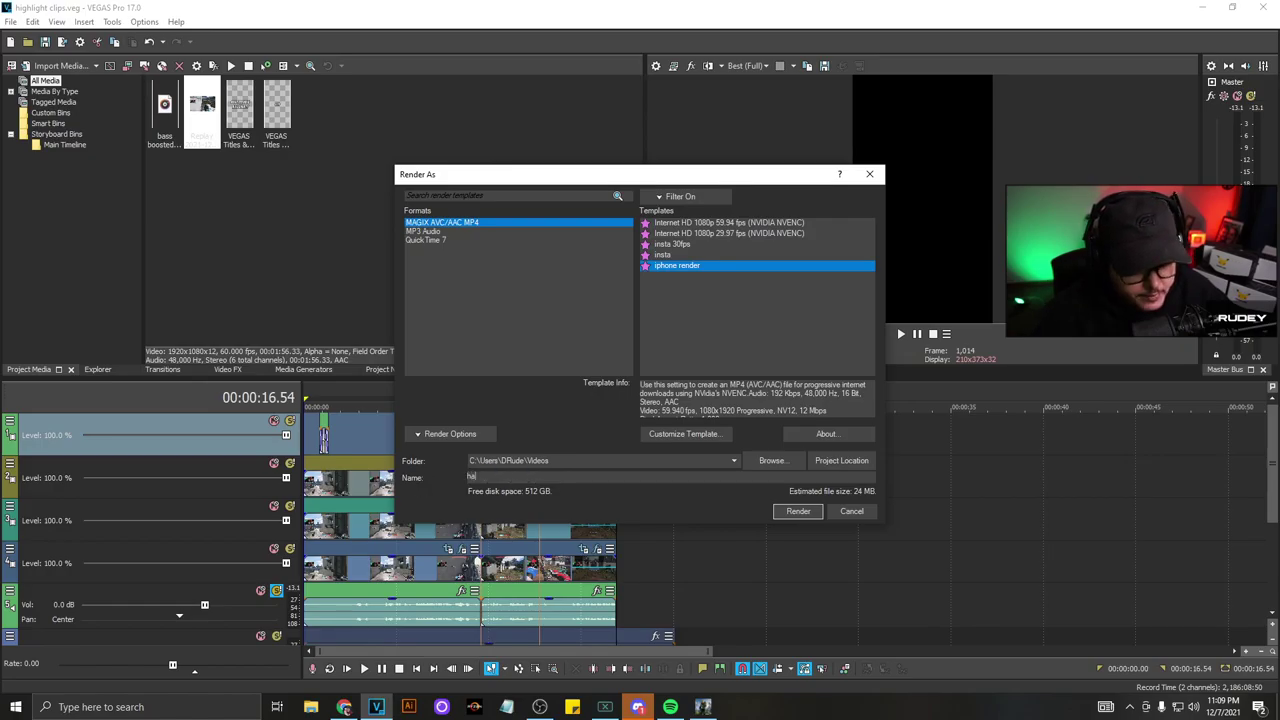
pyautogui.press('Return')
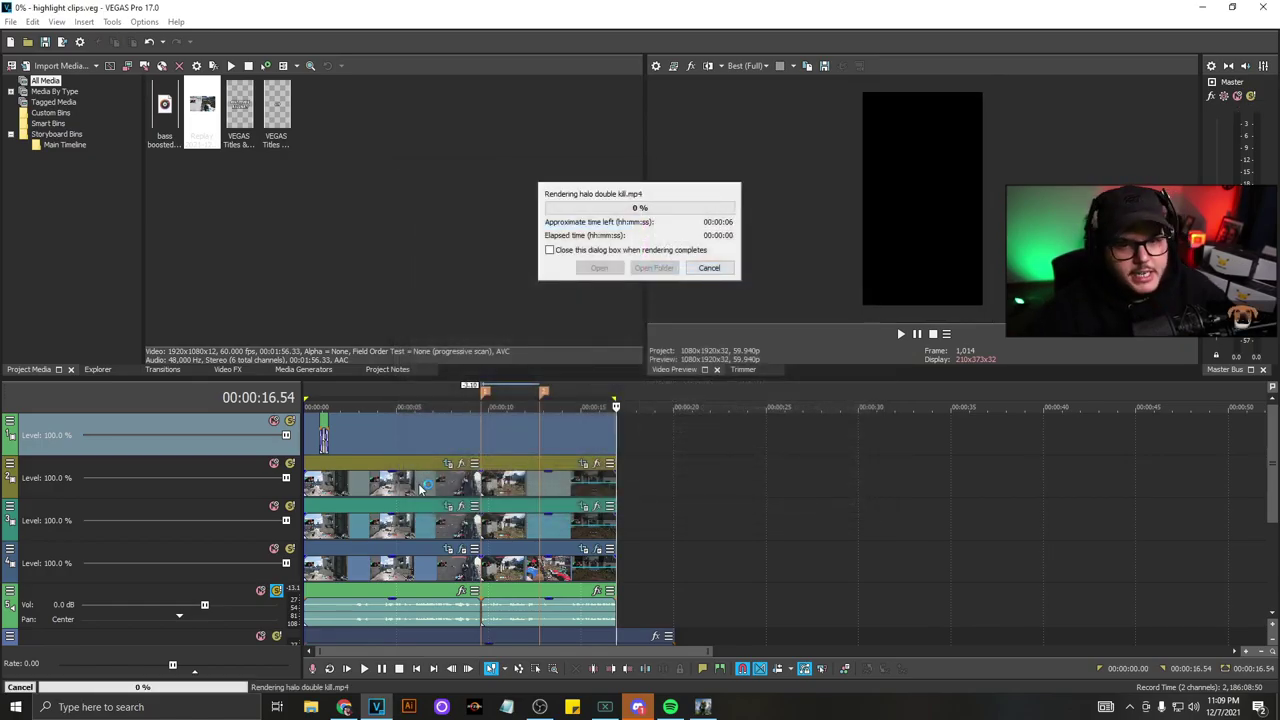